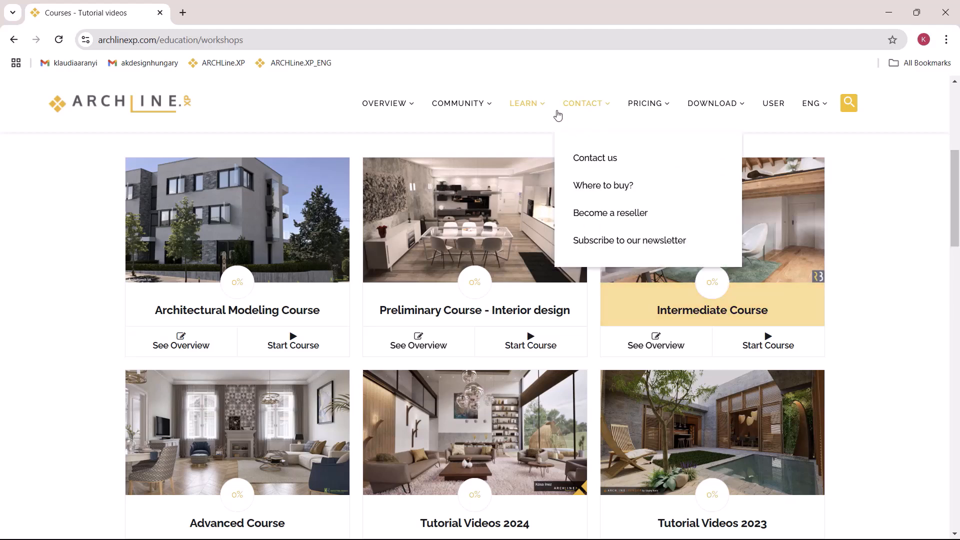
- View the exercise files of the Advanced Course on the ARCHLine.XP website and close the browser
{"action": "mouse_move", "coordinate": [525, 102]}
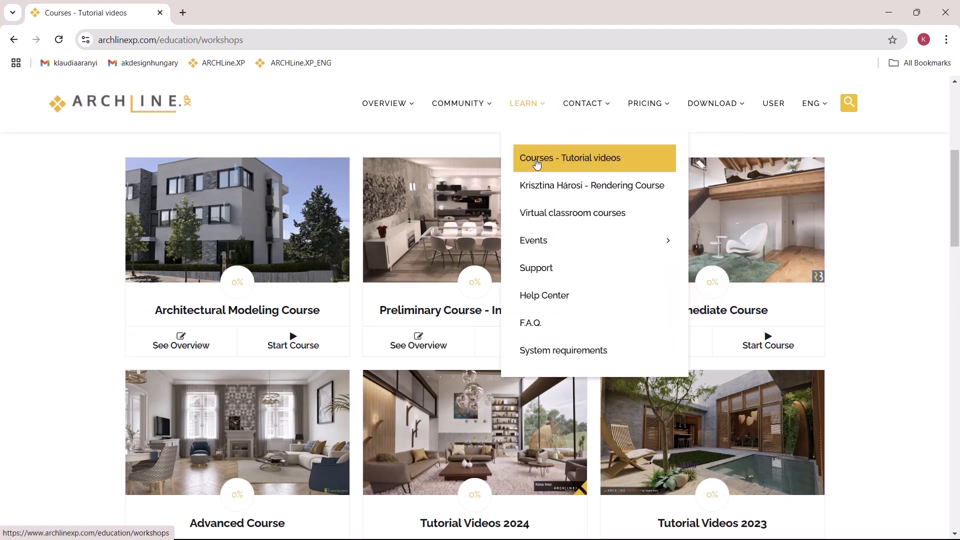
{"action": "left_click", "coordinate": [281, 441]}
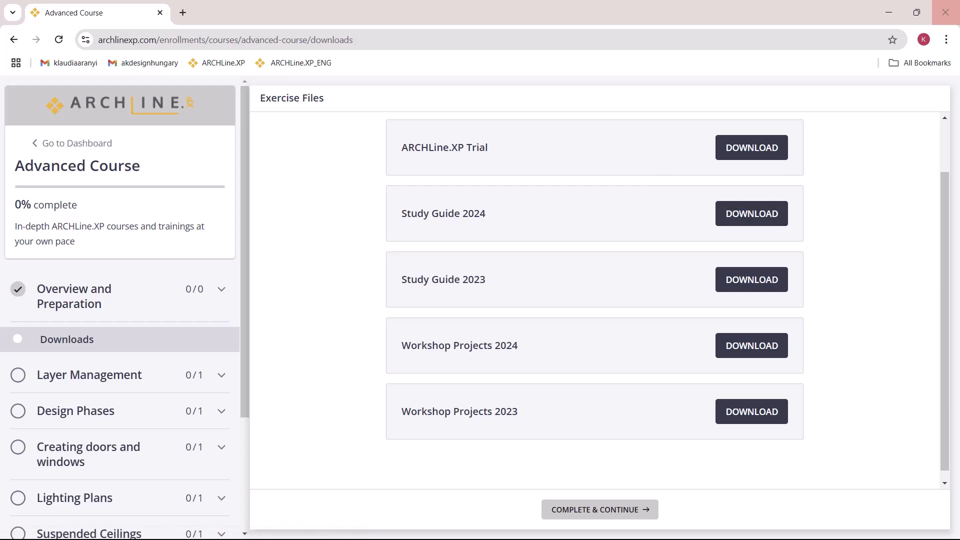
{"action": "left_click", "coordinate": [955, 8]}
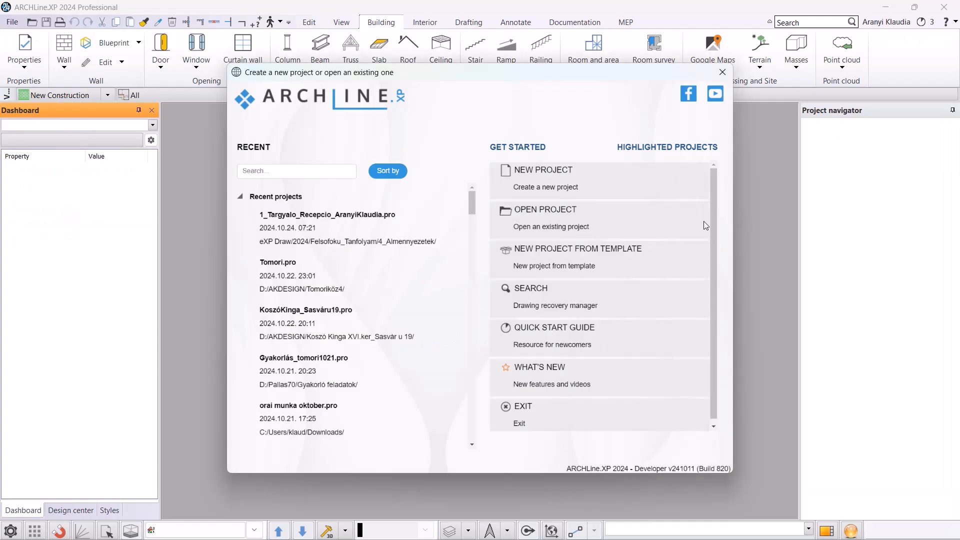
- Open the meeting room and reception project from the 4_Suspended ceiling folder and show the 3_Meetingroom perspective in the 3D view
{"action": "left_click", "coordinate": [580, 216]}
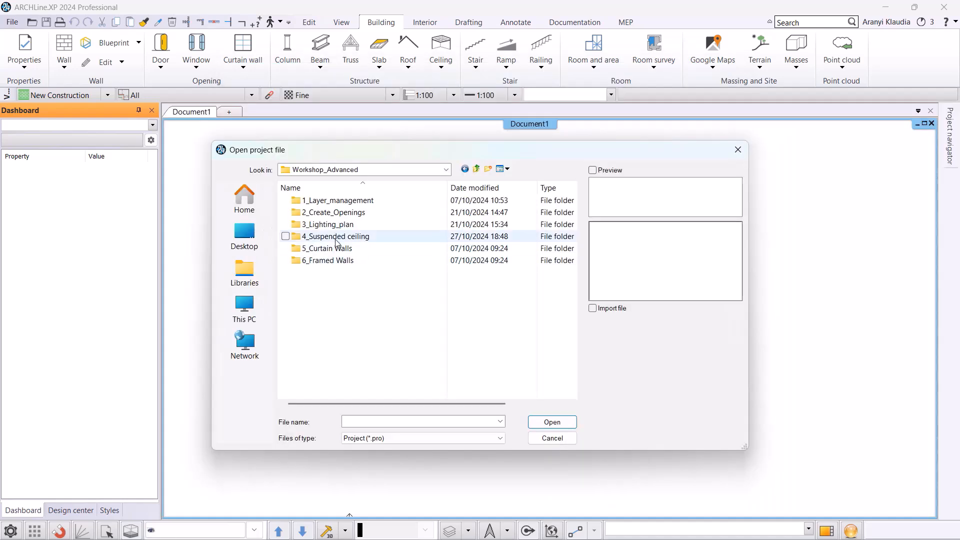
{"action": "double_click", "coordinate": [336, 239]}
{"action": "left_click", "coordinate": [337, 240]}
{"action": "left_click", "coordinate": [336, 249]}
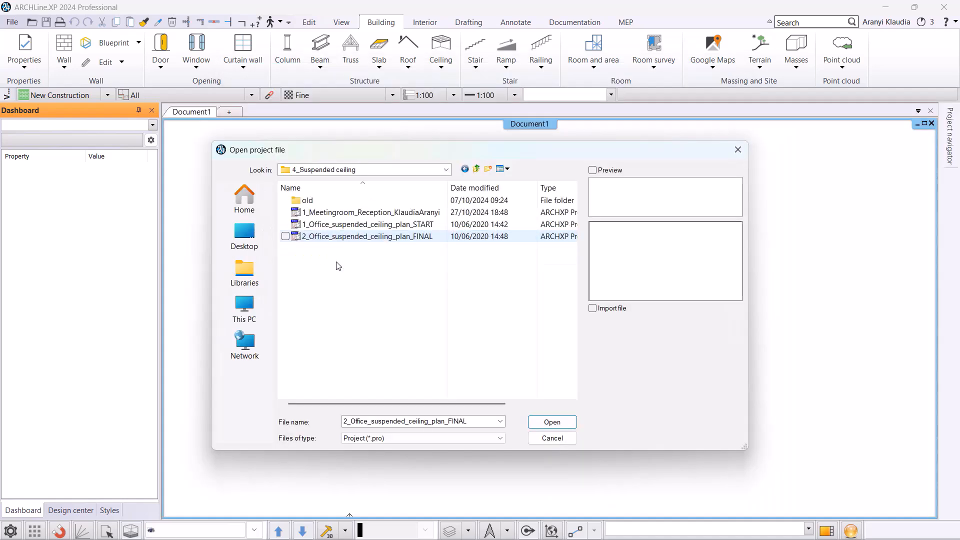
{"action": "double_click", "coordinate": [351, 212]}
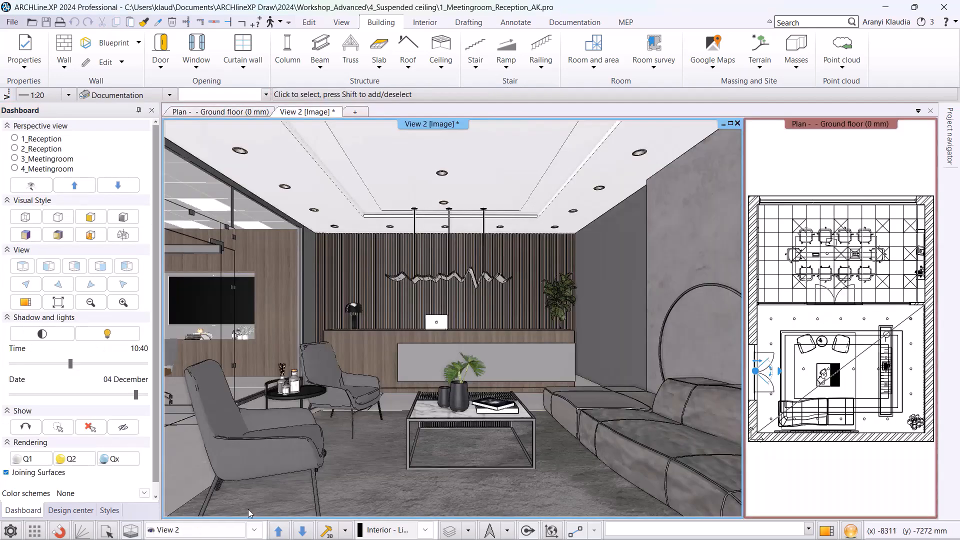
{"action": "left_click", "coordinate": [247, 530]}
{"action": "left_click", "coordinate": [190, 475]}
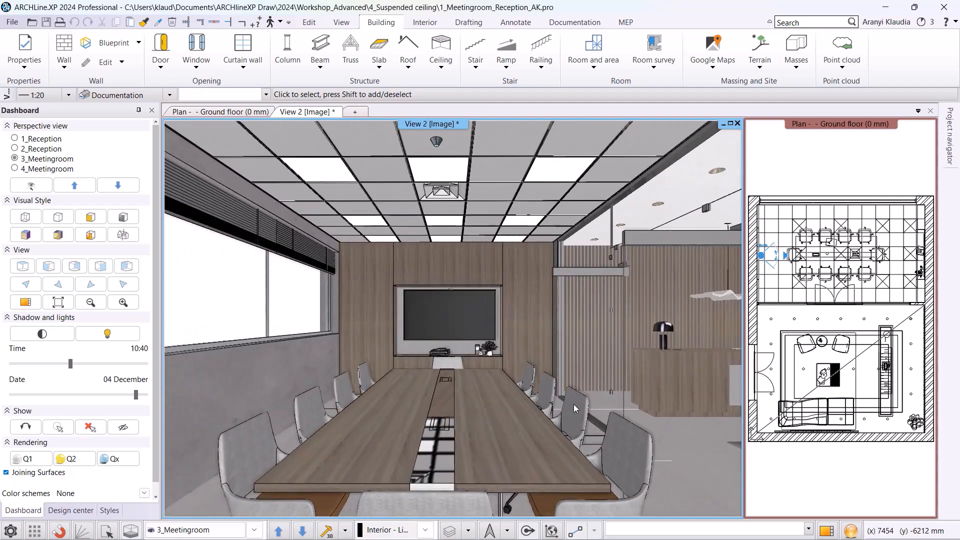
- Hide the Meetingroom-decoration, Meetingroom_furnishing, Reception_decoration and Reception_furnishing layers with Layer walk, refreshing the 3D model
{"action": "left_click", "coordinate": [820, 452]}
{"action": "left_click", "coordinate": [468, 529]}
{"action": "left_click", "coordinate": [490, 475]}
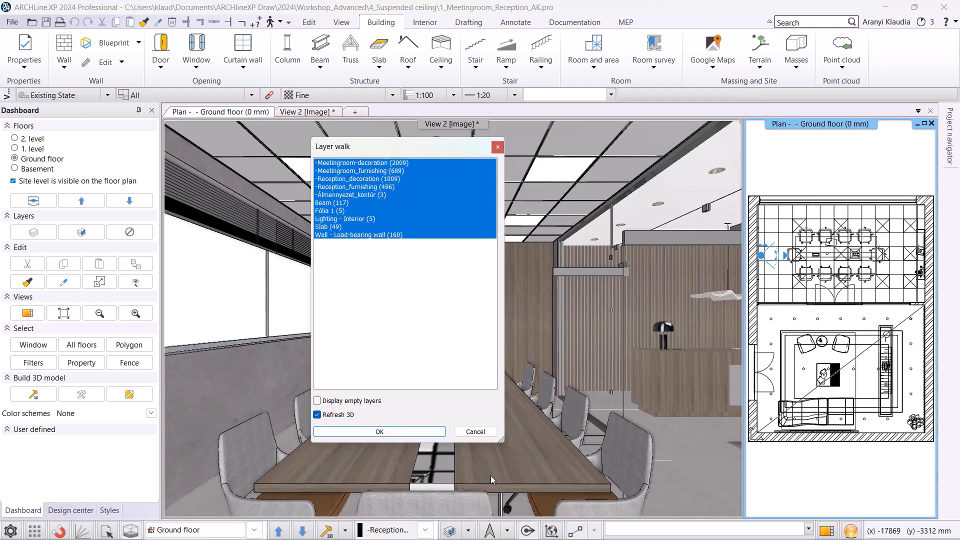
{"action": "left_click", "coordinate": [358, 163], "text": "ctrl"}
{"action": "left_click", "coordinate": [354, 171], "text": "ctrl"}
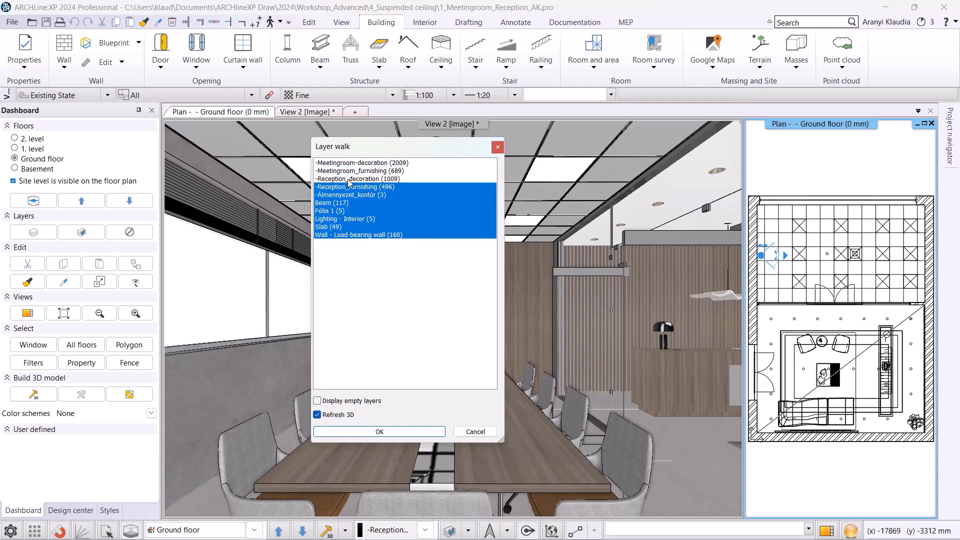
{"action": "left_click", "coordinate": [351, 179], "text": "ctrl"}
{"action": "left_click", "coordinate": [352, 187], "text": "ctrl"}
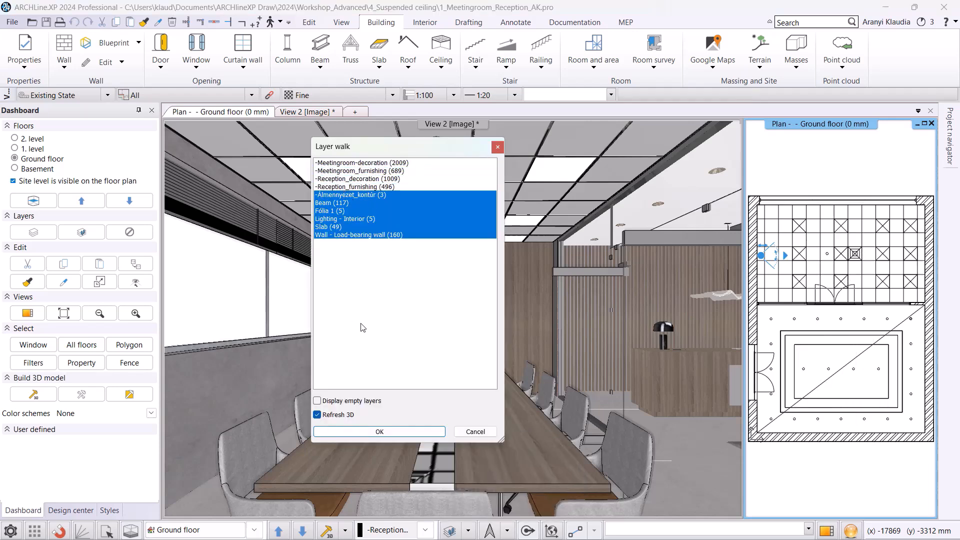
{"action": "left_click", "coordinate": [334, 430]}
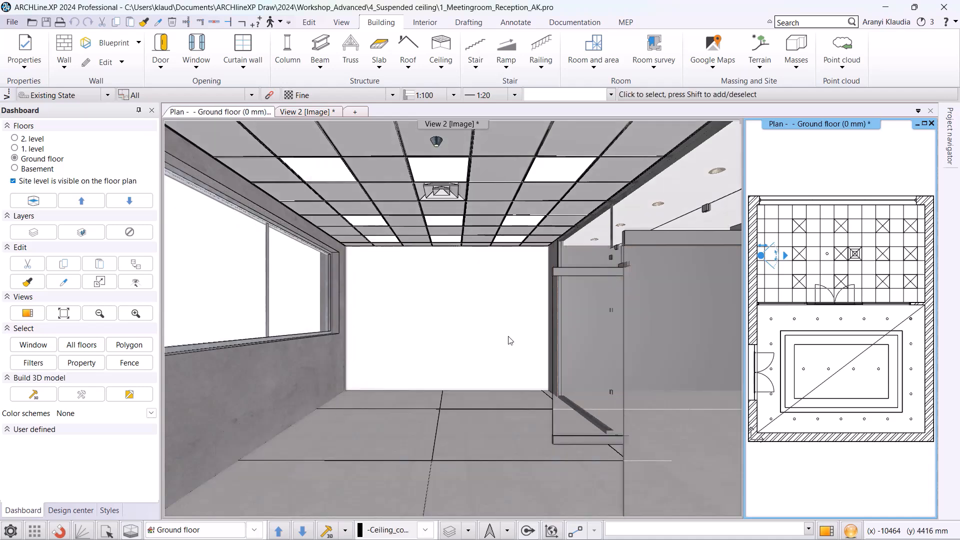
- Make the ground floor plan the main window and create a Cut-away 3D view from a rectangle spanning the western part of both rooms
{"action": "left_click", "coordinate": [825, 525]}
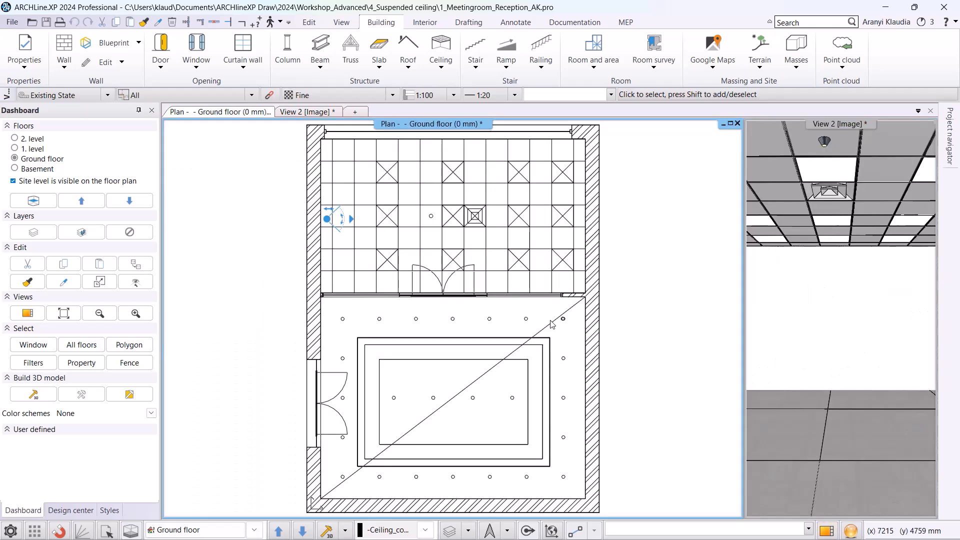
{"action": "left_click", "coordinate": [346, 529]}
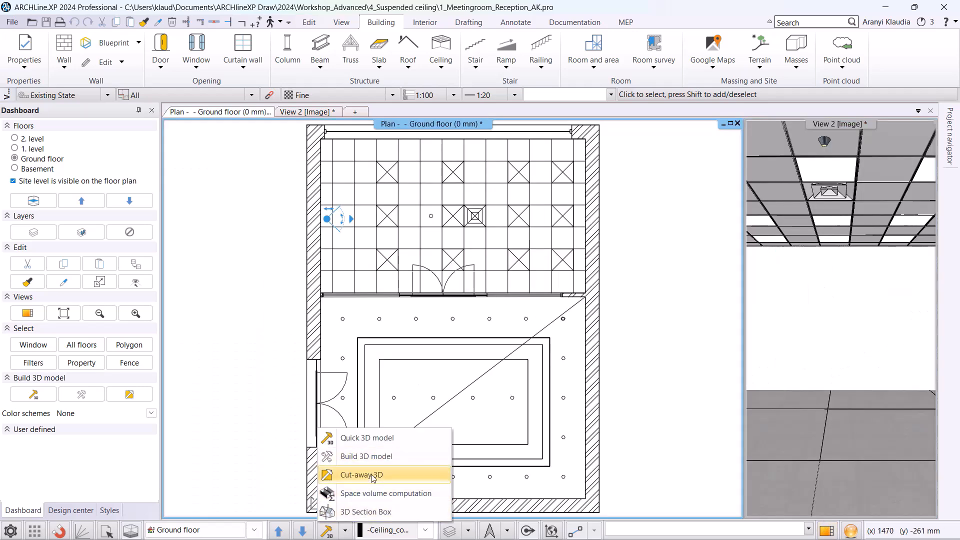
{"action": "left_click", "coordinate": [371, 474]}
{"action": "left_click", "coordinate": [305, 145]}
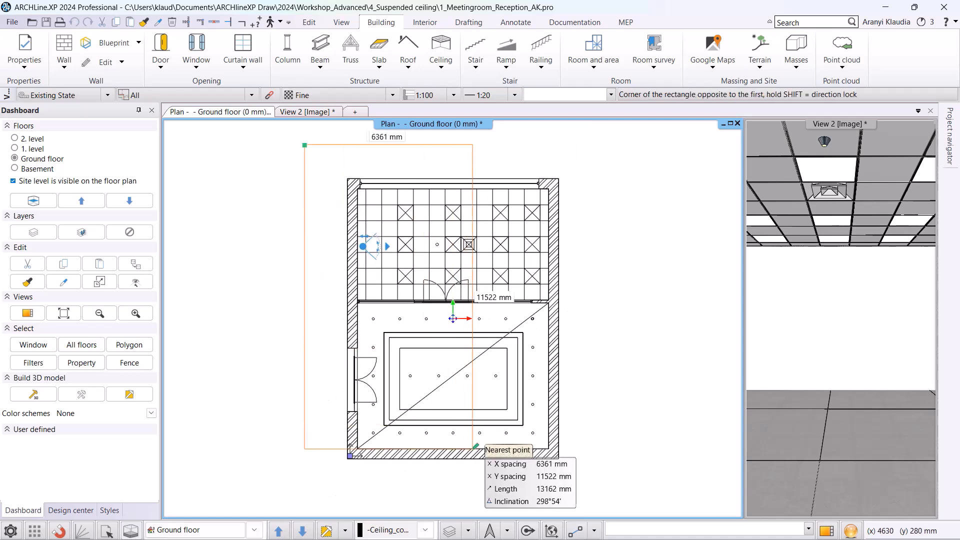
{"action": "left_click", "coordinate": [485, 474]}
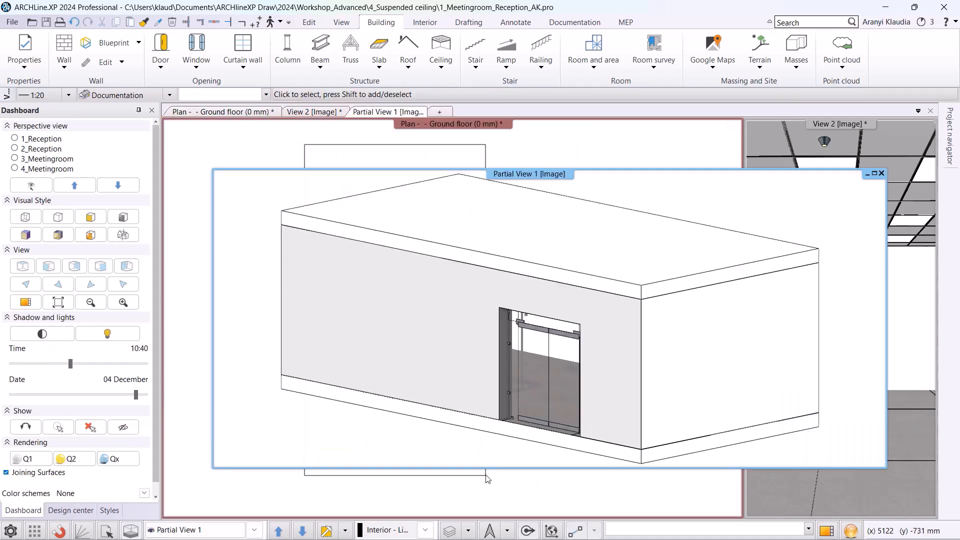
- Examine the suspended ceilings of the reception and the meeting room in the cut-away partial view and close that view
{"action": "right_click_drag", "start_coordinate": [810, 310], "coordinate": [650, 280]}
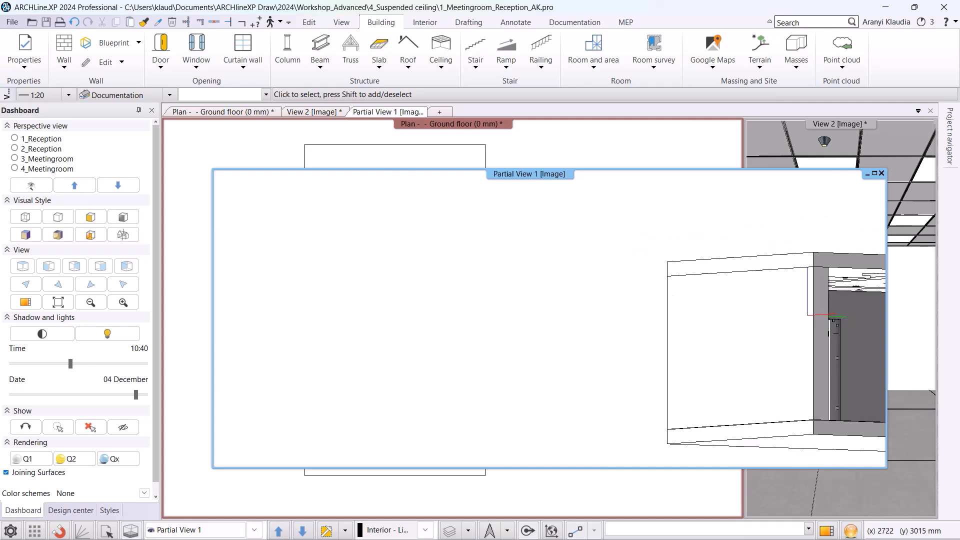
{"action": "middle_click_drag", "start_coordinate": [813, 310], "coordinate": [416, 339]}
{"action": "right_click_drag", "start_coordinate": [623, 311], "coordinate": [562, 314]}
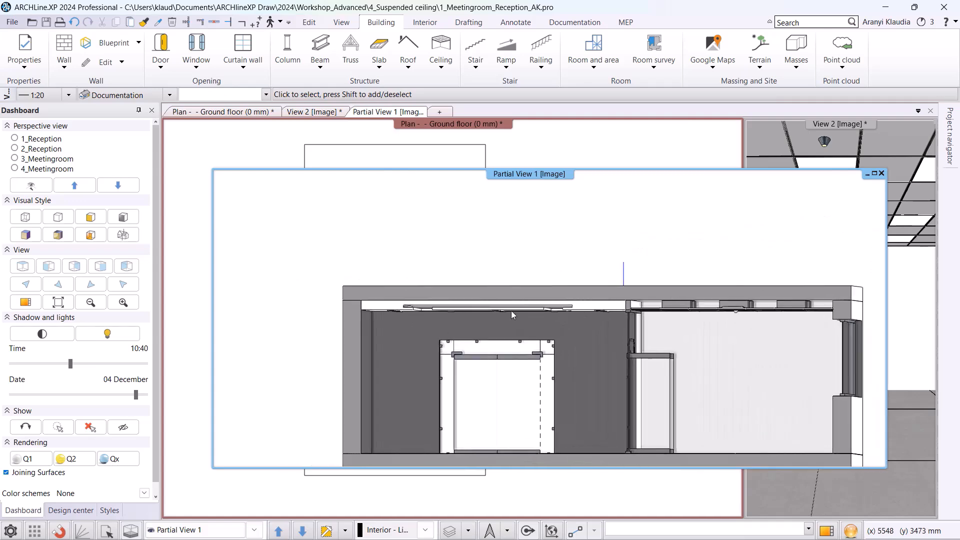
{"action": "scroll", "coordinate": [501, 315], "scroll_direction": "up", "scroll_amount": 3}
{"action": "right_click_drag", "start_coordinate": [490, 322], "coordinate": [495, 315]}
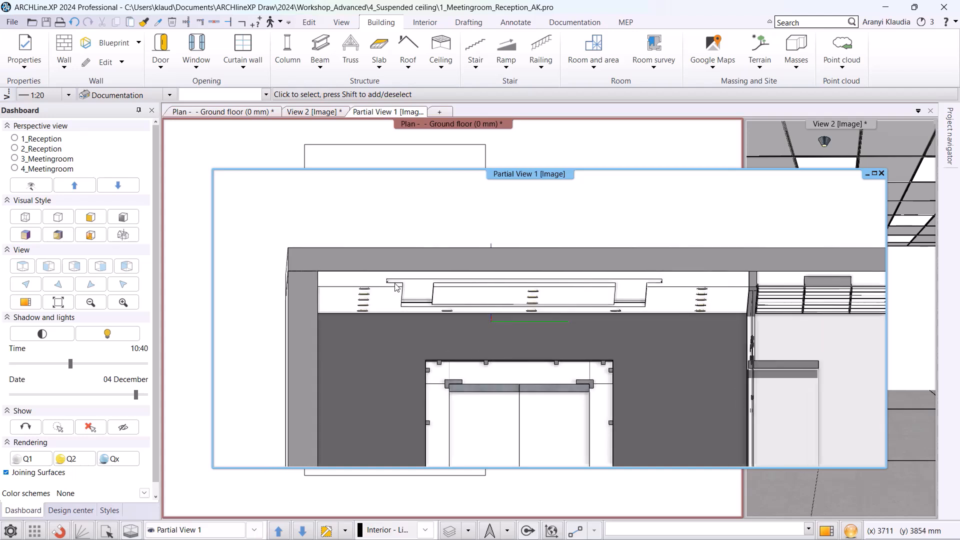
{"action": "right_click_drag", "start_coordinate": [425, 298], "coordinate": [422, 305]}
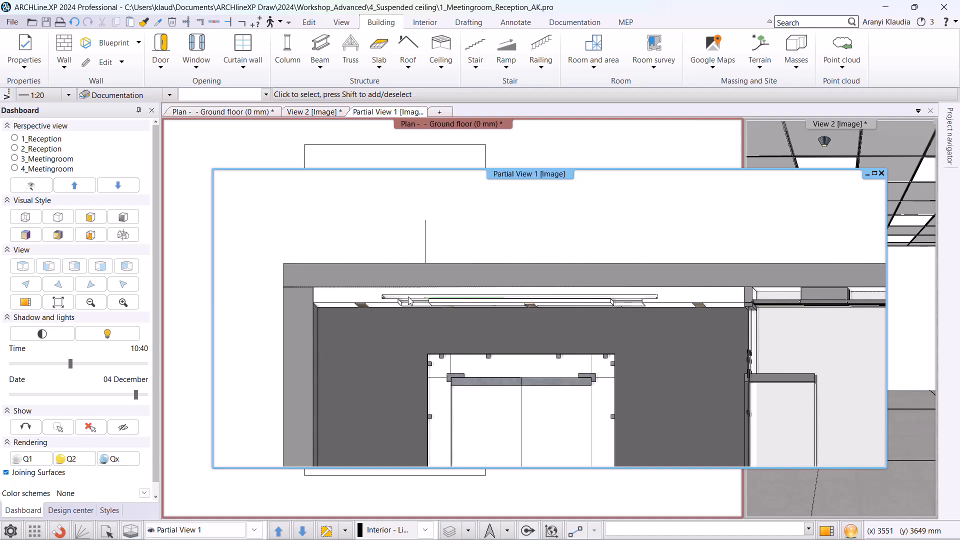
{"action": "middle_click_drag", "start_coordinate": [730, 345], "coordinate": [519, 347]}
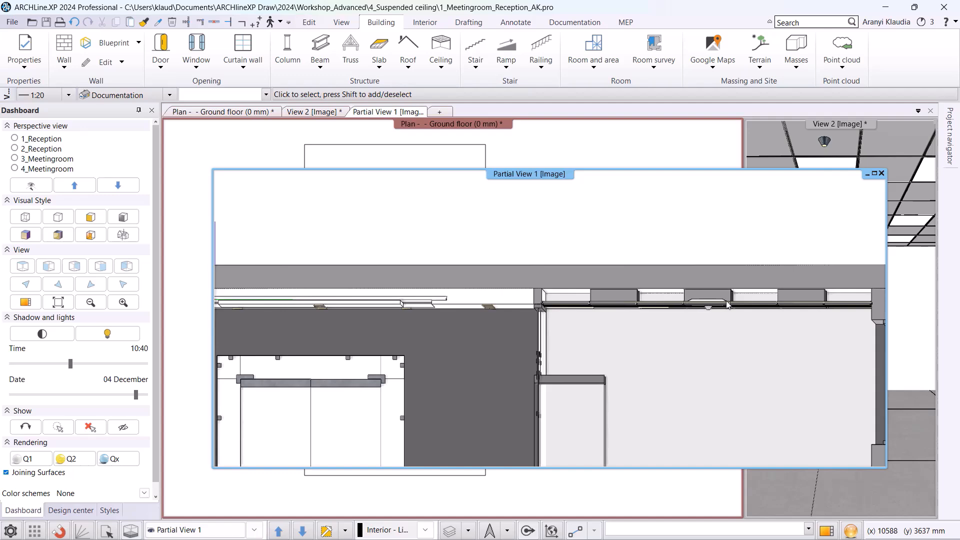
{"action": "middle_click_drag", "start_coordinate": [762, 315], "coordinate": [751, 278], "text": "shift"}
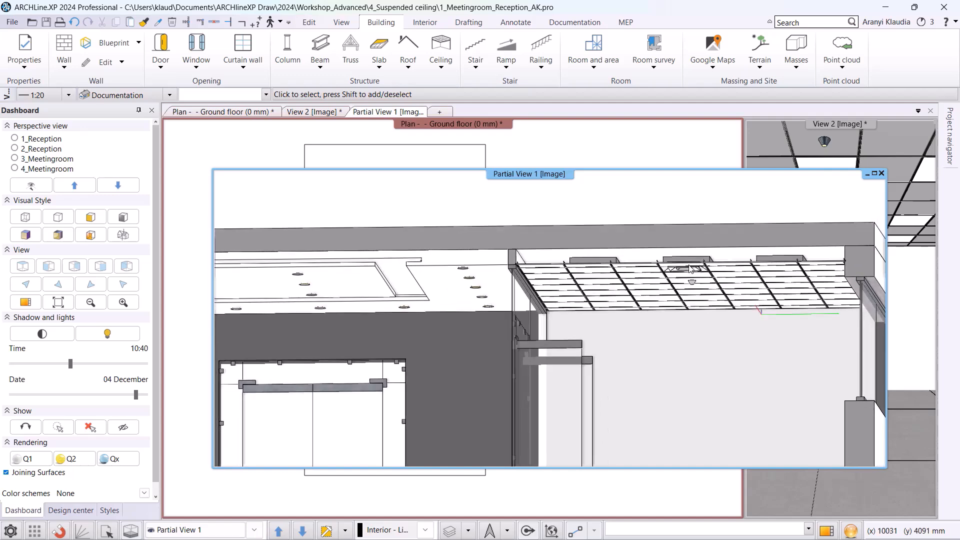
{"action": "scroll", "coordinate": [586, 305], "scroll_direction": "down", "scroll_amount": 3}
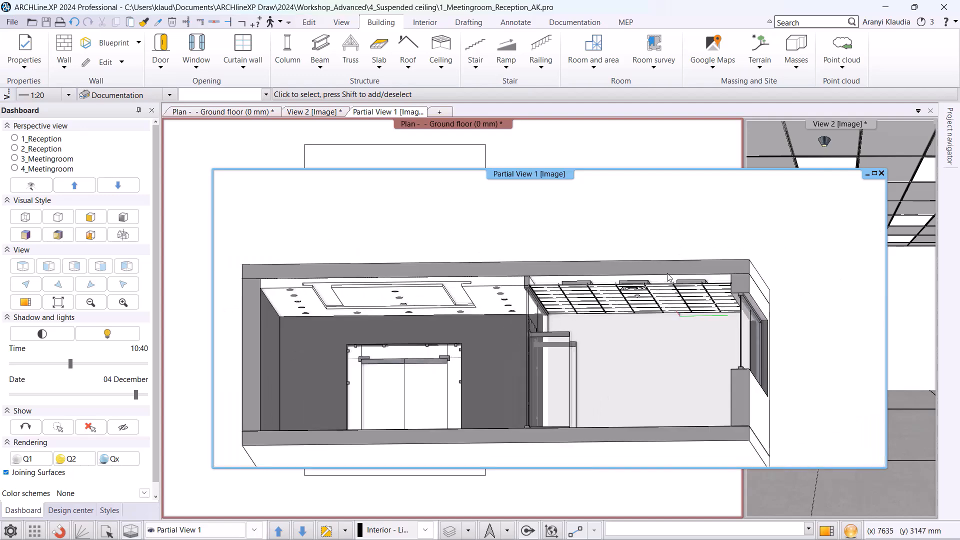
{"action": "left_click", "coordinate": [881, 173]}
- Delete the cut-away rectangle and the existing ceilings of the meeting room and the reception, keeping the LED lighting outlines
{"action": "left_click", "coordinate": [423, 278]}
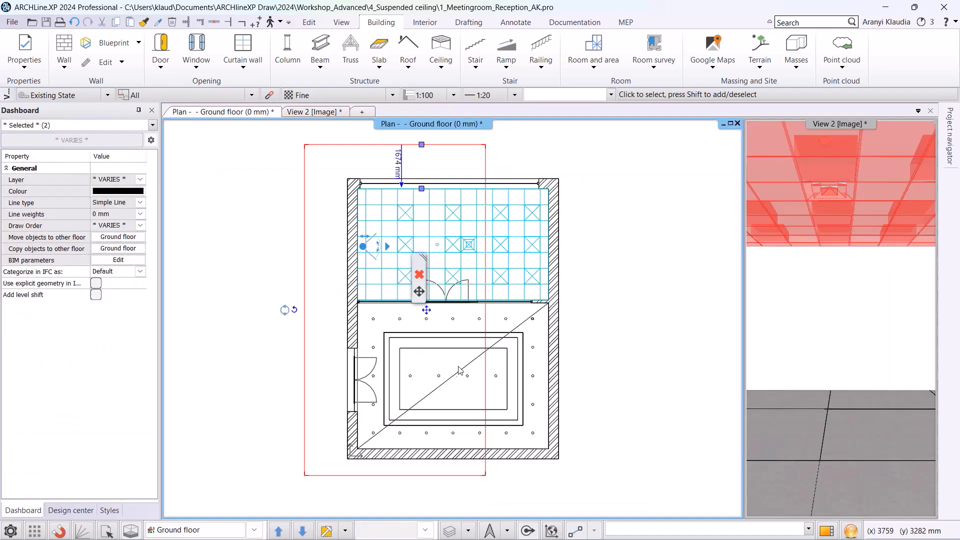
{"action": "key", "text": "Delete"}
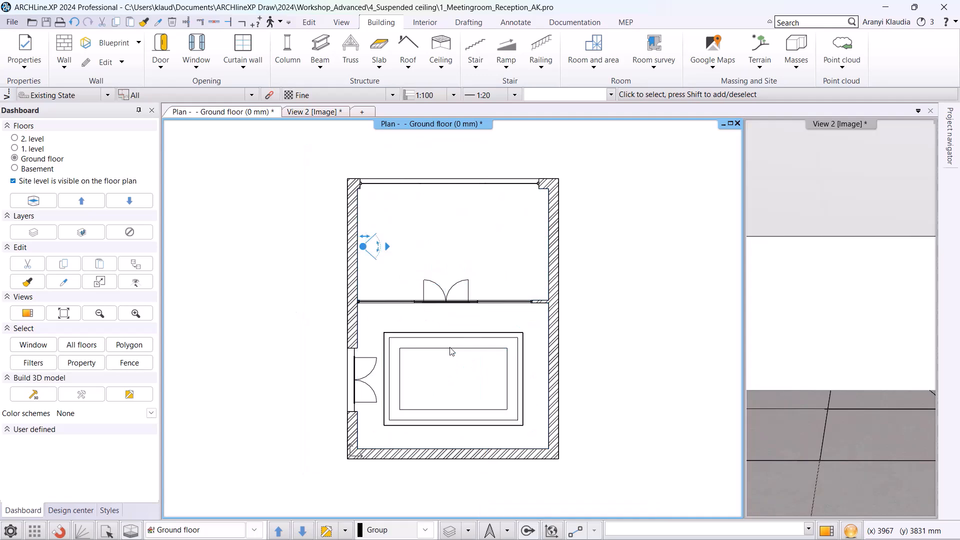
{"action": "left_click", "coordinate": [444, 336]}
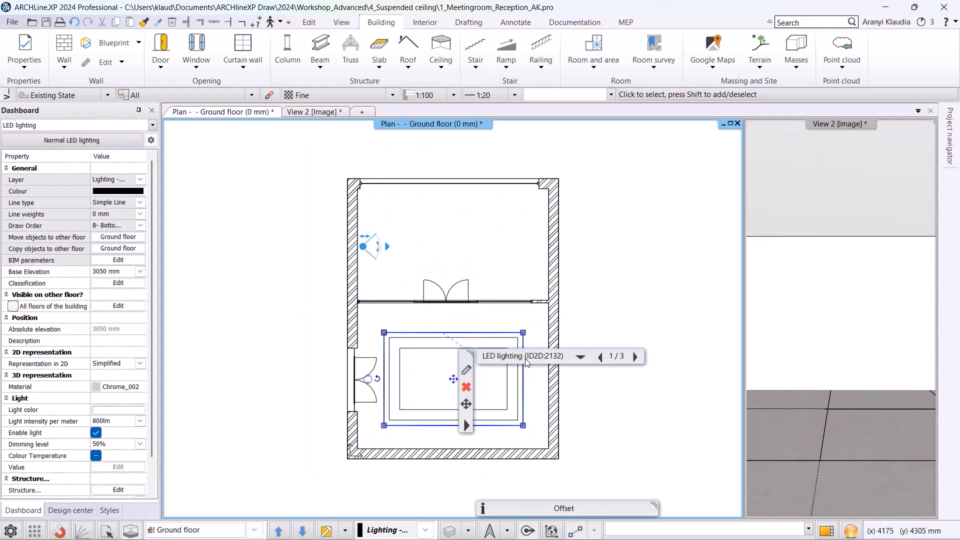
{"action": "left_click", "coordinate": [478, 271]}
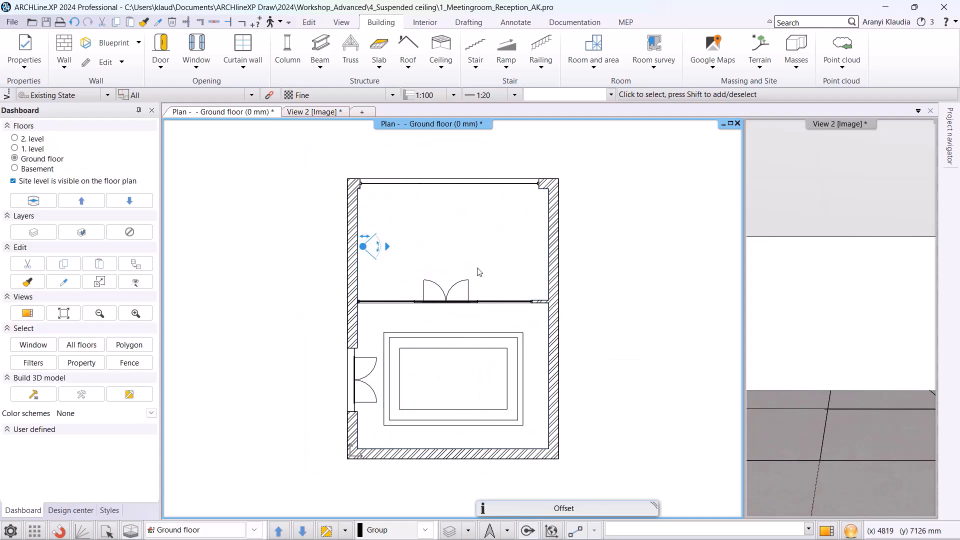
- Create plain ceilings in all rooms of the ground floor with Plain Auto Ceiling in all rooms
{"action": "left_click", "coordinate": [438, 64]}
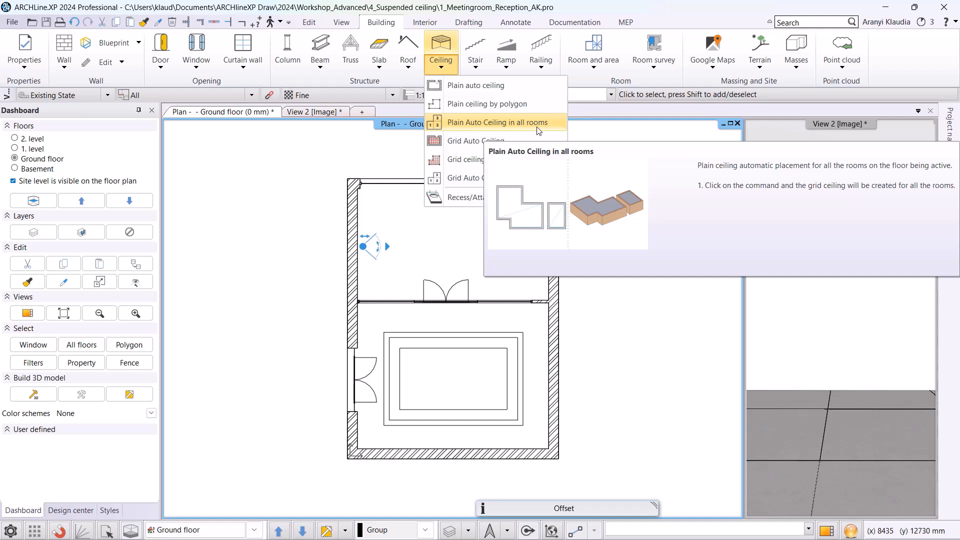
{"action": "left_click", "coordinate": [538, 128]}
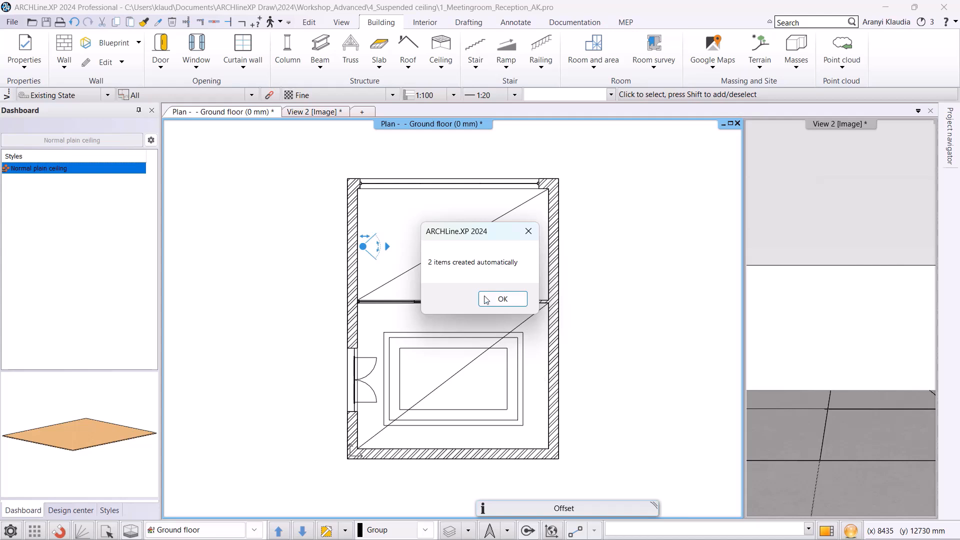
{"action": "left_click", "coordinate": [498, 300]}
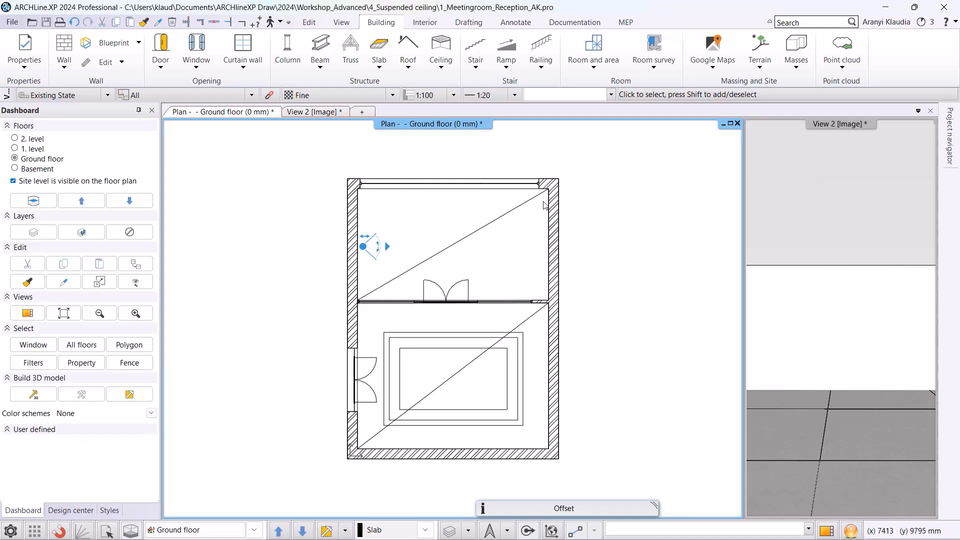
- Set the meeting room ceiling's 2D representation to Simplified and delete the plain ceilings of both rooms
{"action": "left_click", "coordinate": [445, 259]}
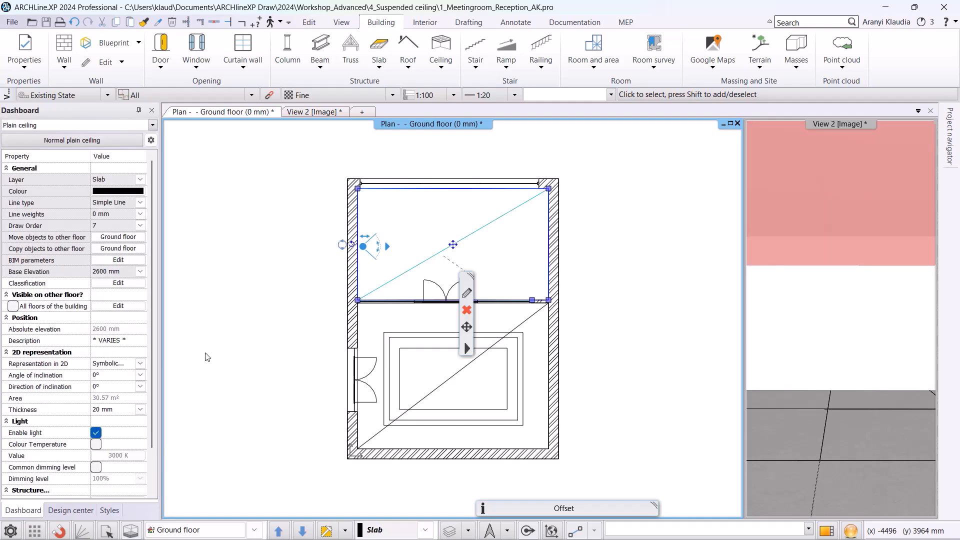
{"action": "left_click", "coordinate": [141, 364]}
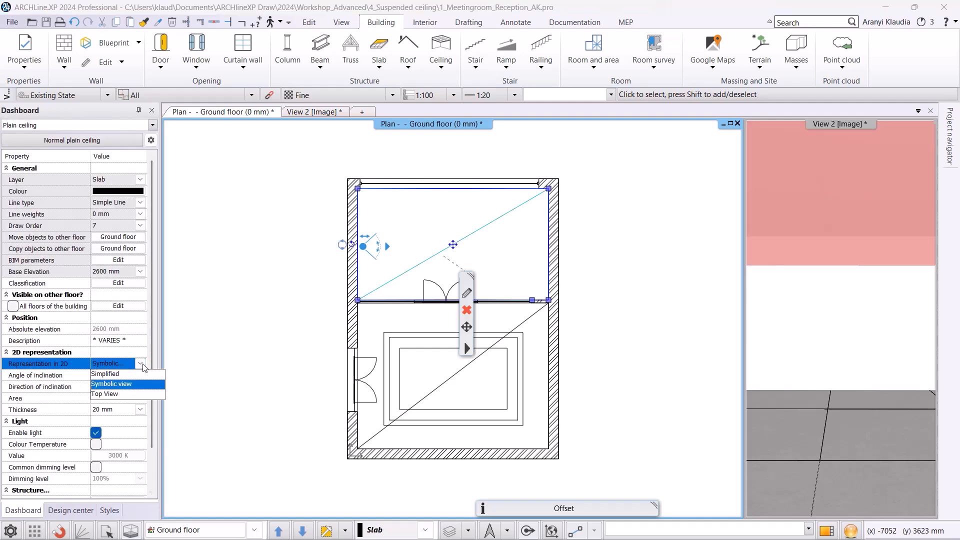
{"action": "left_click", "coordinate": [135, 378]}
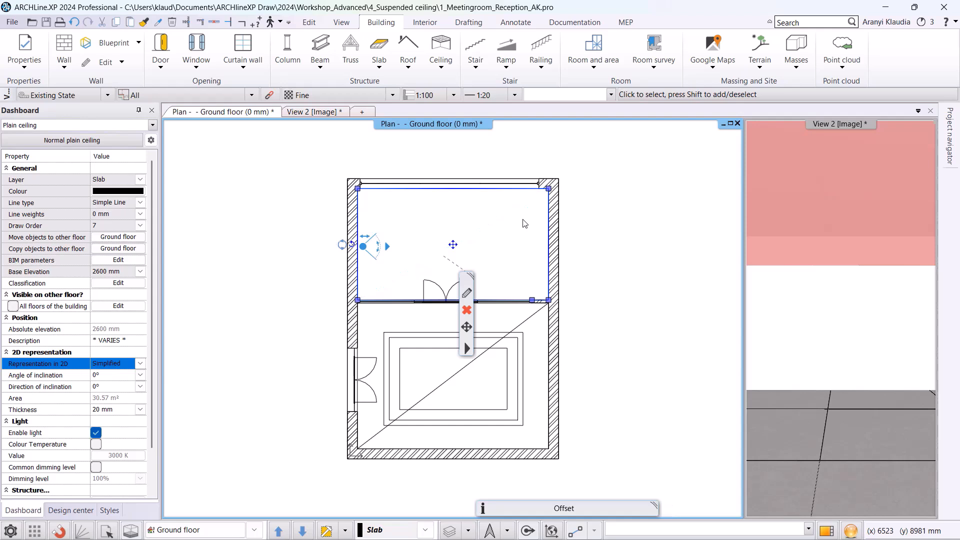
{"action": "left_click", "coordinate": [540, 318], "text": "shift"}
{"action": "left_click", "coordinate": [566, 352]}
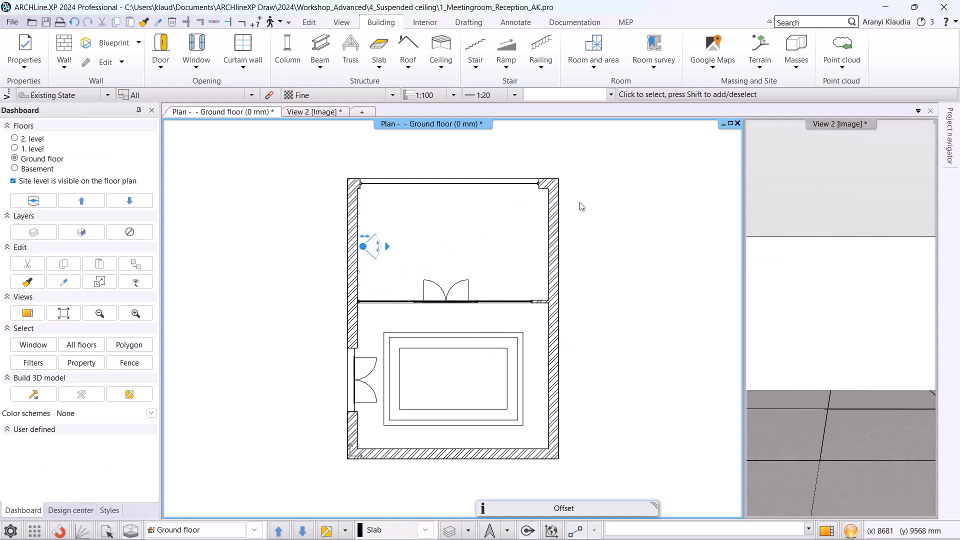
- Create a grid suspended ceiling in the meeting room with Grid Auto Ceiling
{"action": "left_click", "coordinate": [444, 65]}
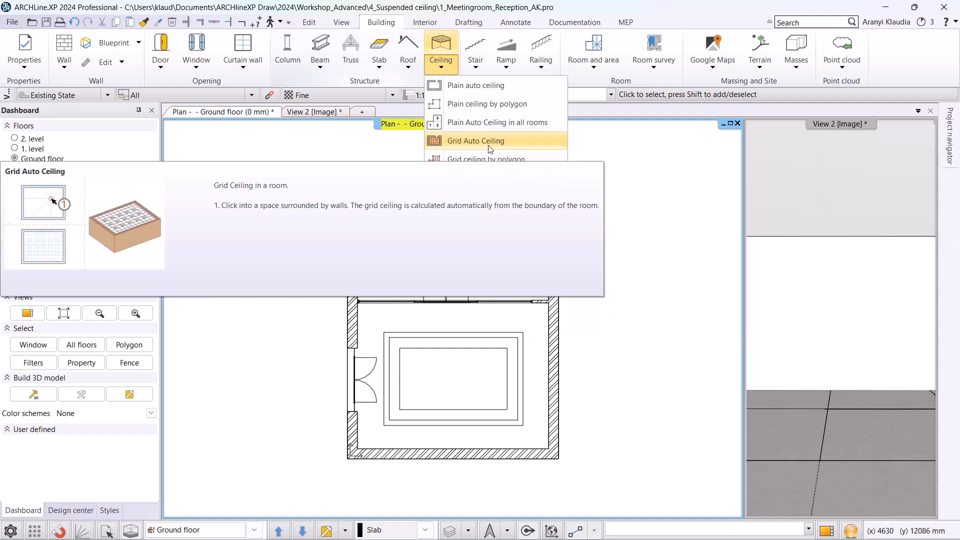
{"action": "left_click", "coordinate": [490, 146]}
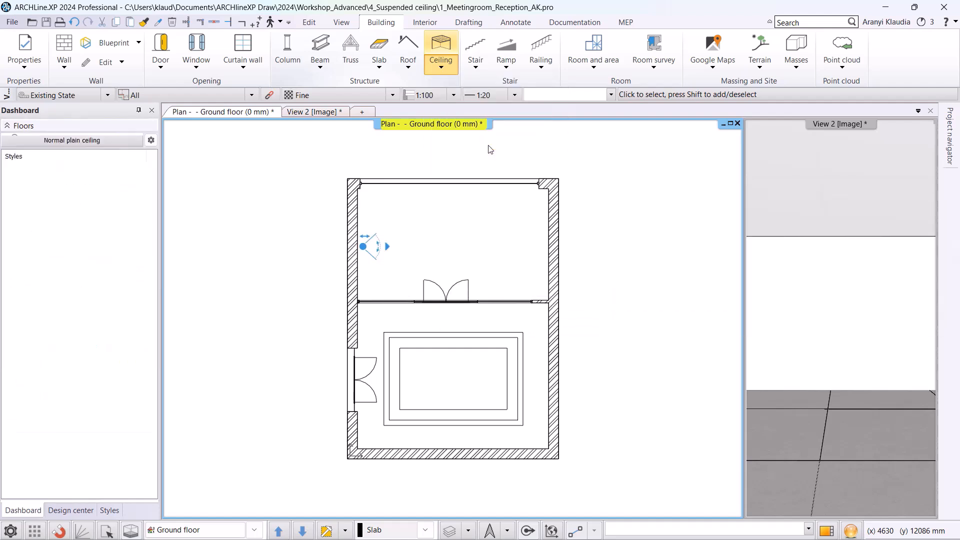
{"action": "left_click", "coordinate": [453, 246]}
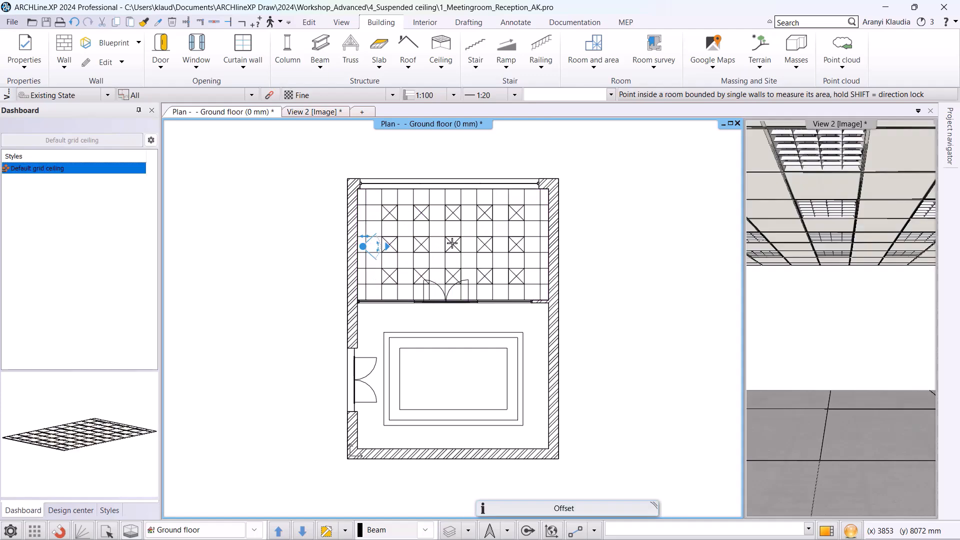
{"action": "key", "text": "Escape"}
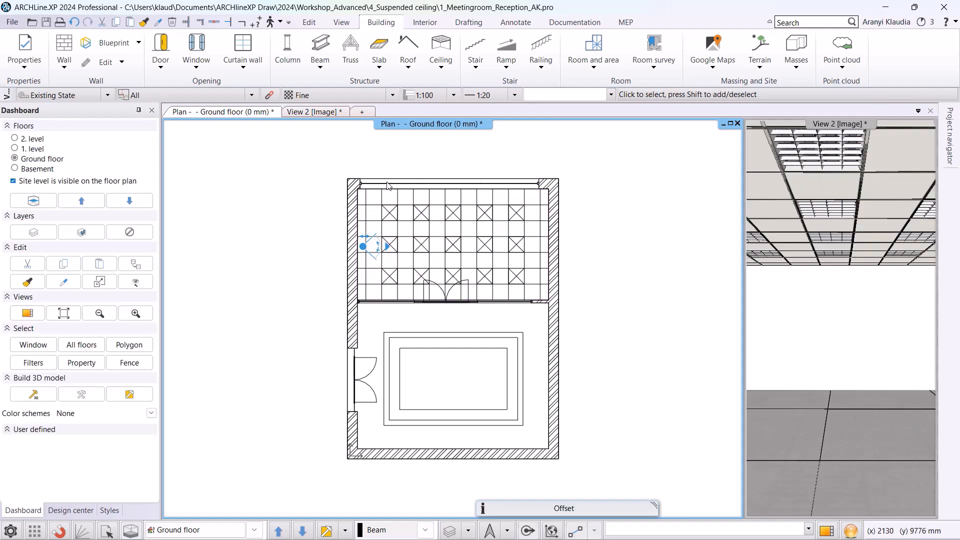
- Open the settings of the meeting room's grid ceiling from the 3D view, keeping the Suspended grid type
{"action": "left_click", "coordinate": [314, 112]}
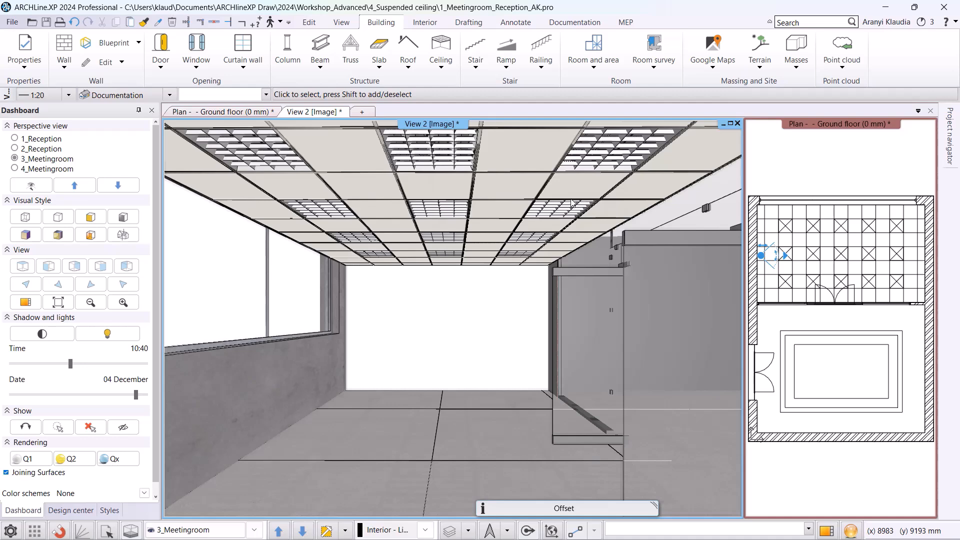
{"action": "left_click", "coordinate": [446, 176]}
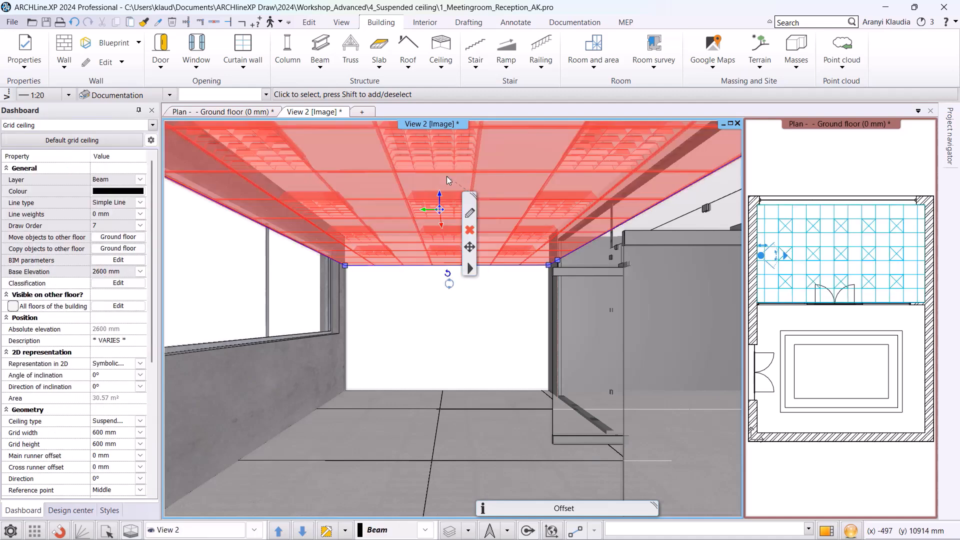
{"action": "left_click", "coordinate": [470, 213]}
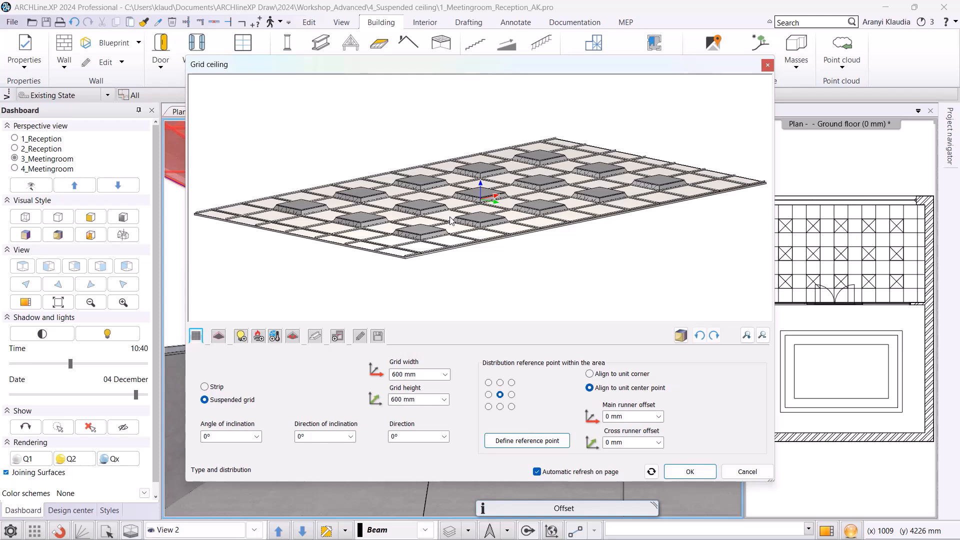
{"action": "left_click", "coordinate": [207, 400]}
{"action": "scroll", "coordinate": [544, 163], "scroll_direction": "up", "scroll_amount": 3}
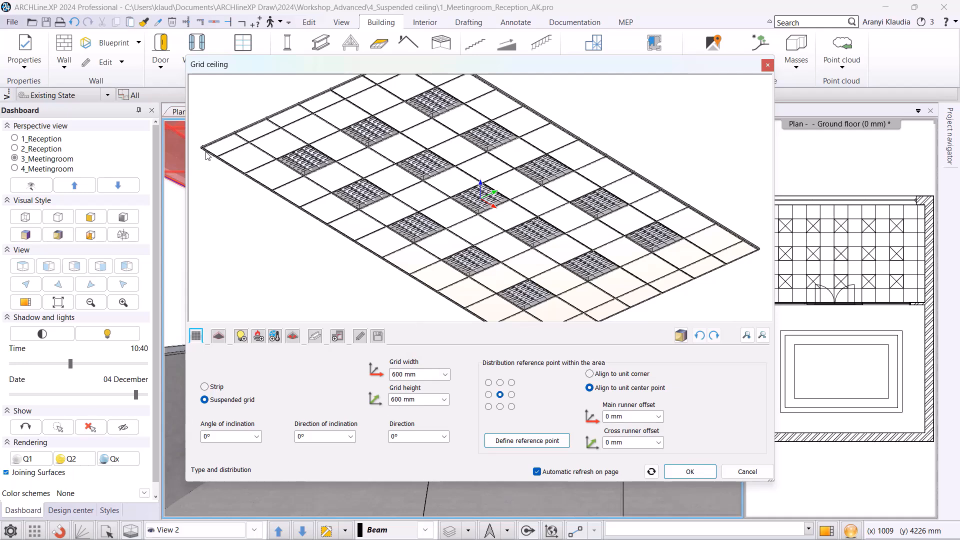
- Try a corner distribution reference point with 300 mm main and cross runner offsets, undo the offsets and restore the centre reference point
{"action": "left_click", "coordinate": [489, 383]}
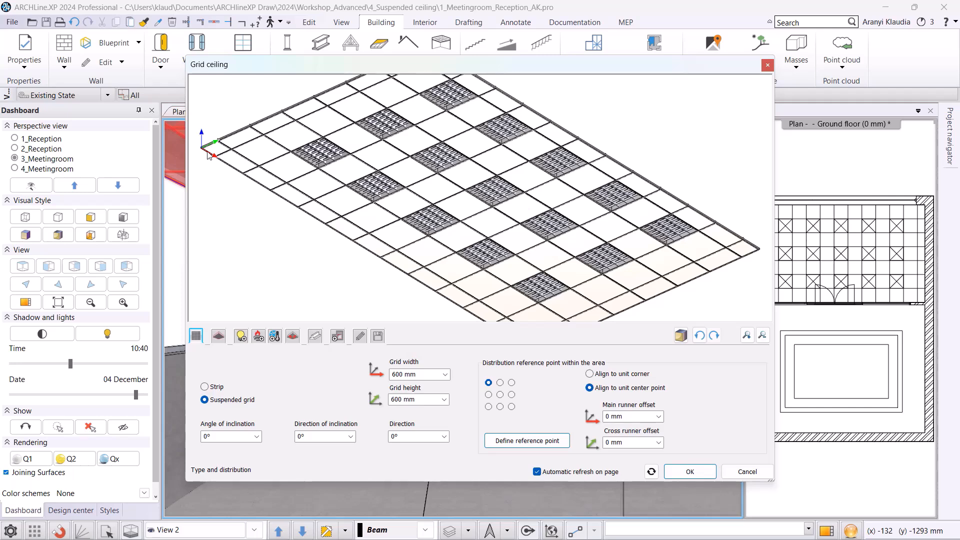
{"action": "left_click", "coordinate": [633, 419]}
{"action": "type", "text": "300"}
{"action": "key", "text": "Tab"}
{"action": "type", "text": "3"}
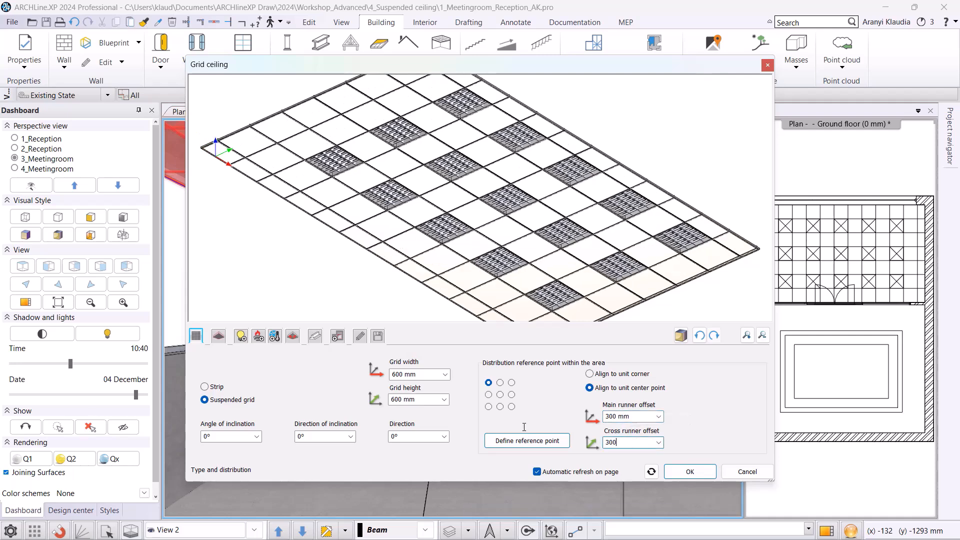
{"action": "left_click", "coordinate": [337, 271]}
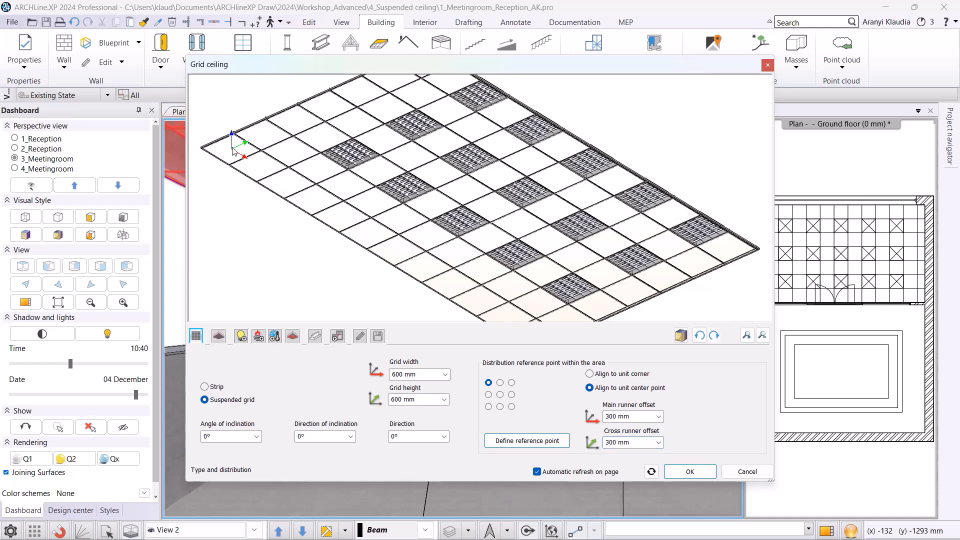
{"action": "left_click", "coordinate": [701, 336]}
{"action": "left_click", "coordinate": [700, 336]}
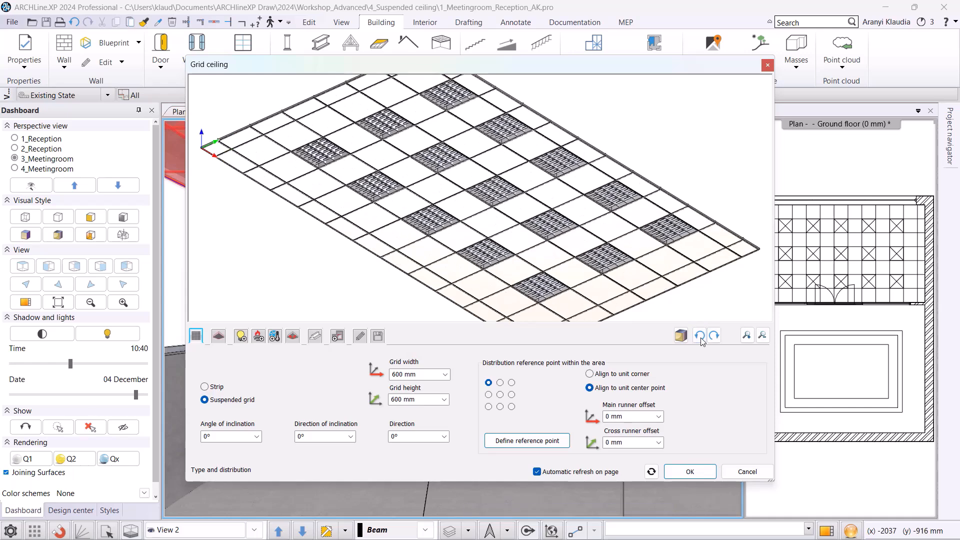
{"action": "left_click", "coordinate": [500, 394]}
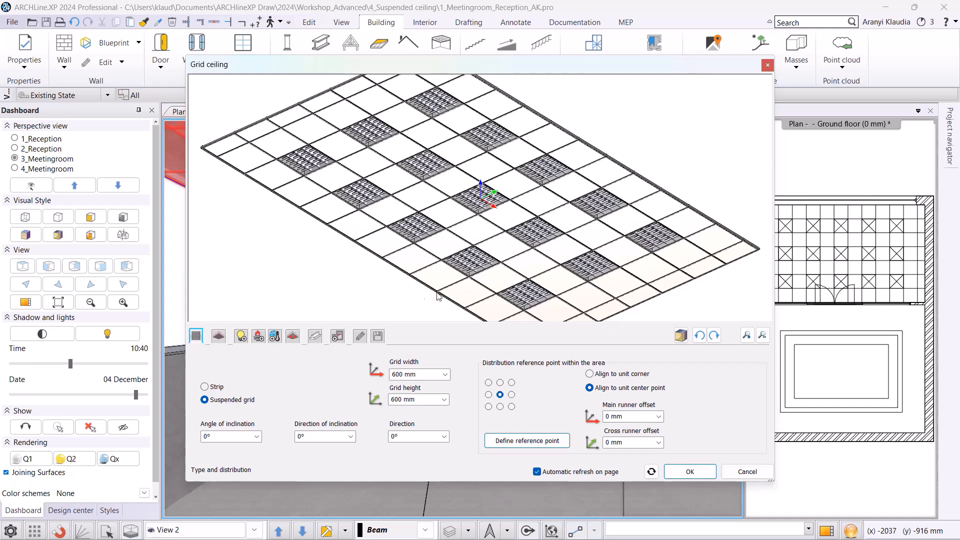
- Set the default panel unit to the white ceiling panel and the default lamp to the LED luminaire, checking the fire protection and vent units
{"action": "left_click", "coordinate": [219, 337]}
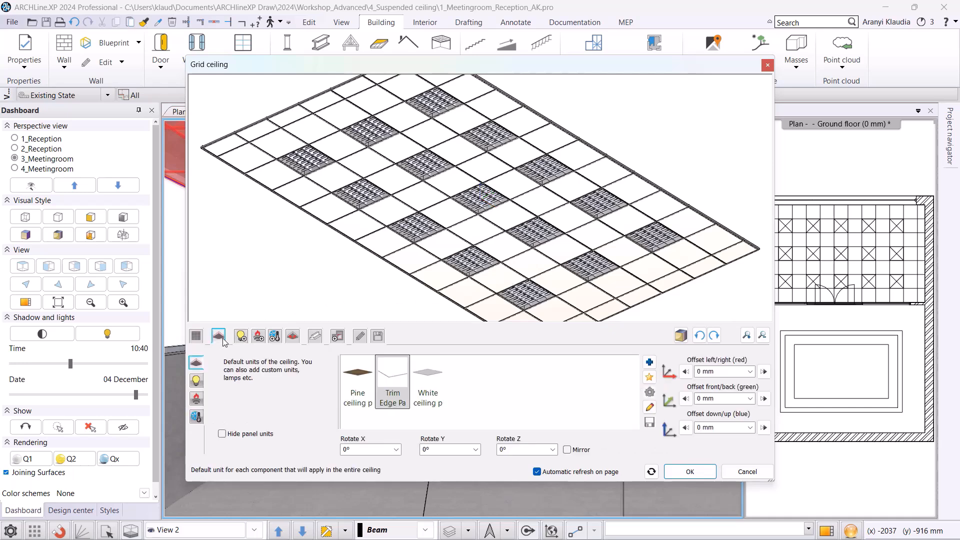
{"action": "left_click", "coordinate": [428, 377]}
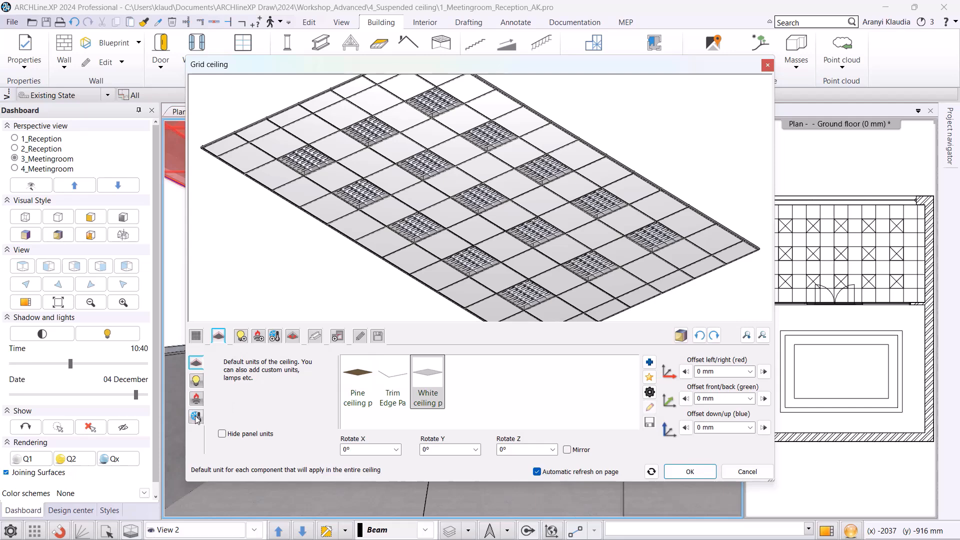
{"action": "left_click", "coordinate": [197, 381]}
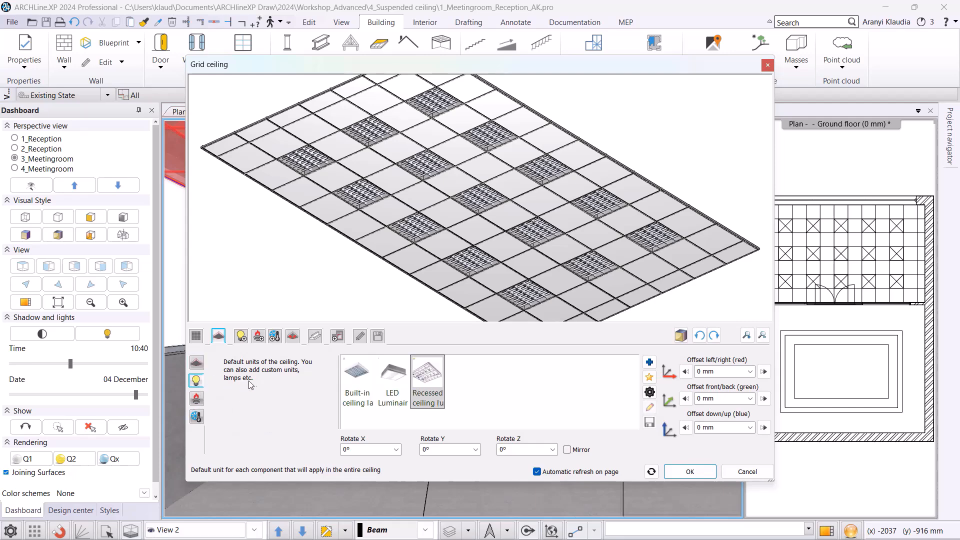
{"action": "left_click", "coordinate": [393, 376]}
{"action": "left_click_drag", "start_coordinate": [631, 141], "coordinate": [558, 195]}
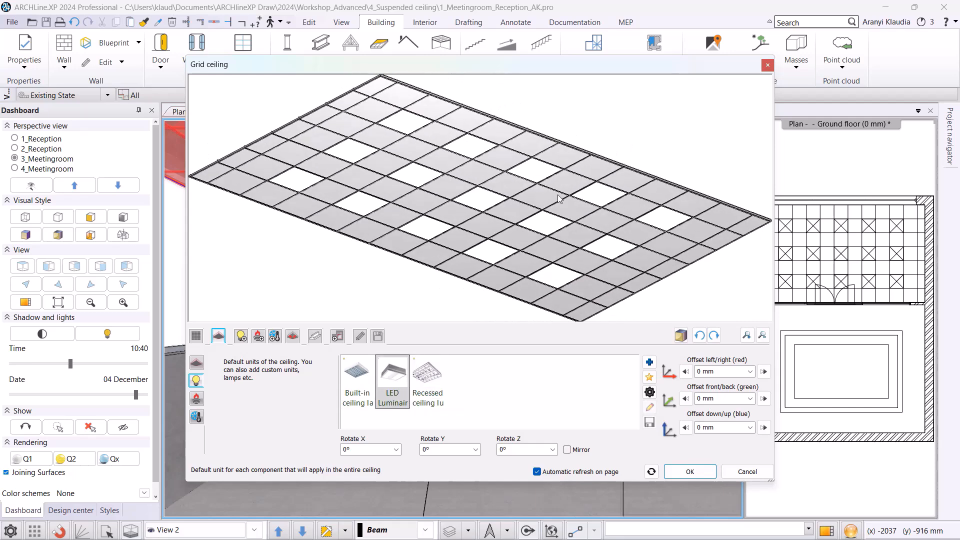
{"action": "left_click", "coordinate": [202, 398]}
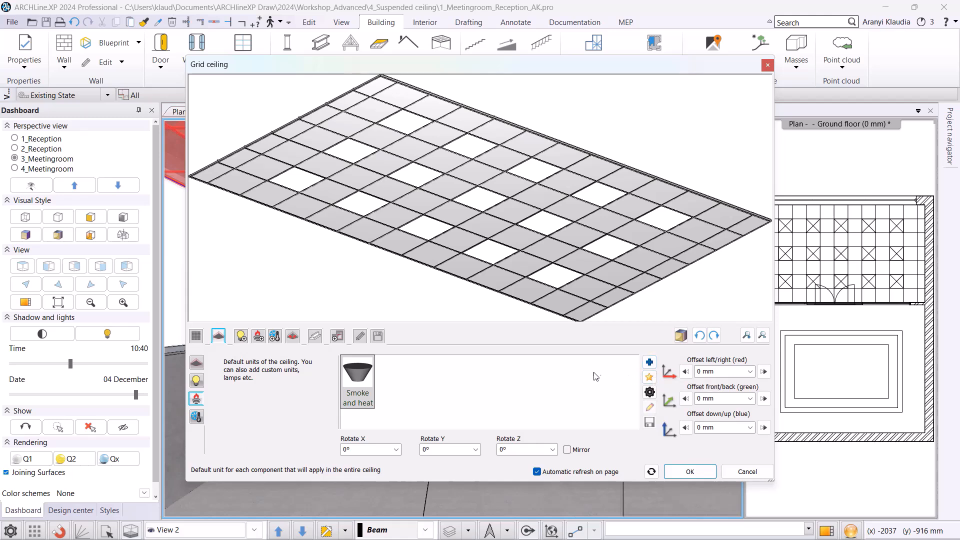
{"action": "left_click", "coordinate": [194, 416]}
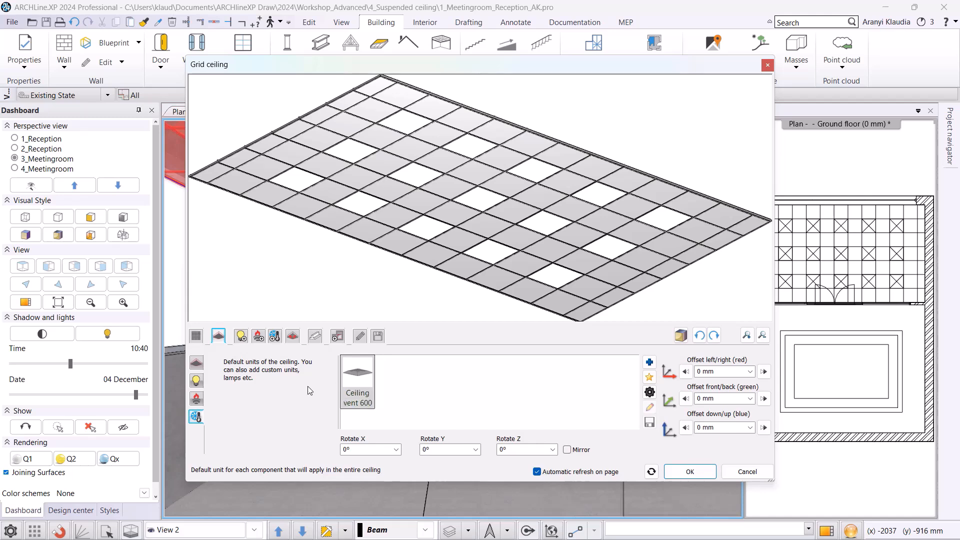
- Compare the ceiling light distributions, choose Grid and set its main runner grid step to 3
{"action": "left_click", "coordinate": [241, 336]}
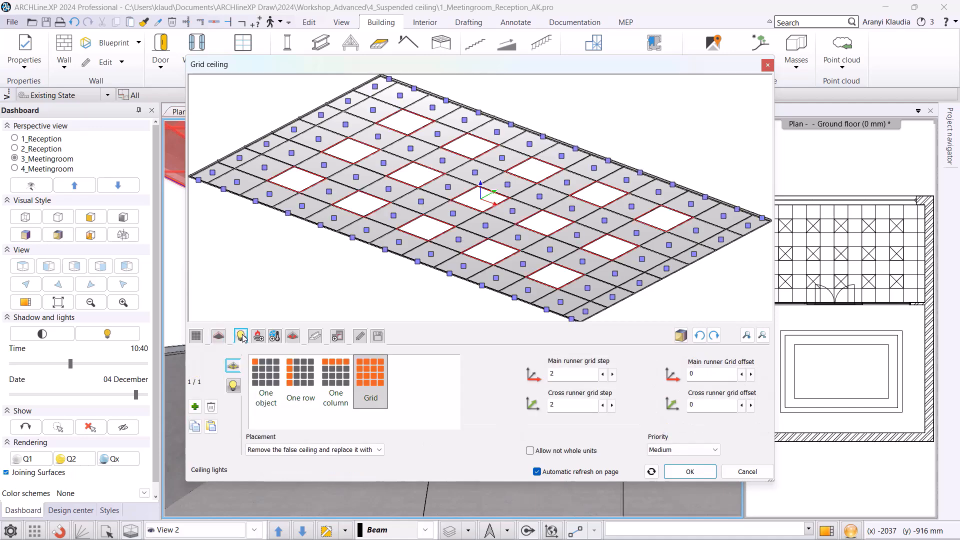
{"action": "left_click", "coordinate": [275, 381]}
{"action": "left_click", "coordinate": [300, 381]}
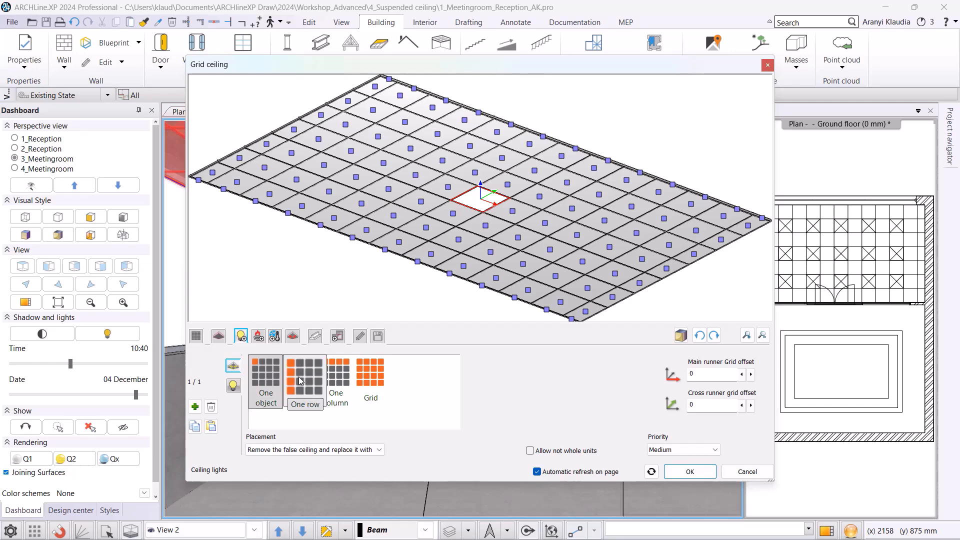
{"action": "left_click", "coordinate": [332, 380]}
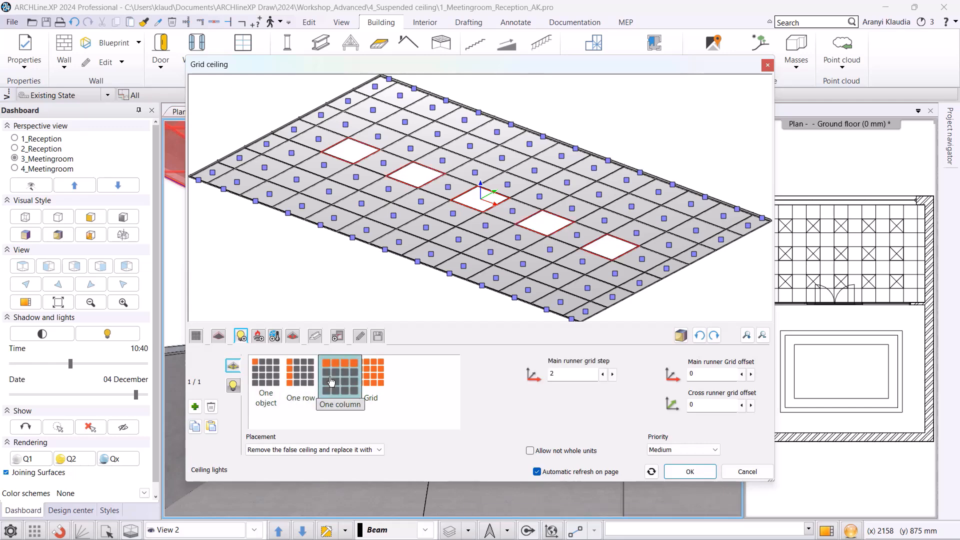
{"action": "left_click", "coordinate": [370, 382]}
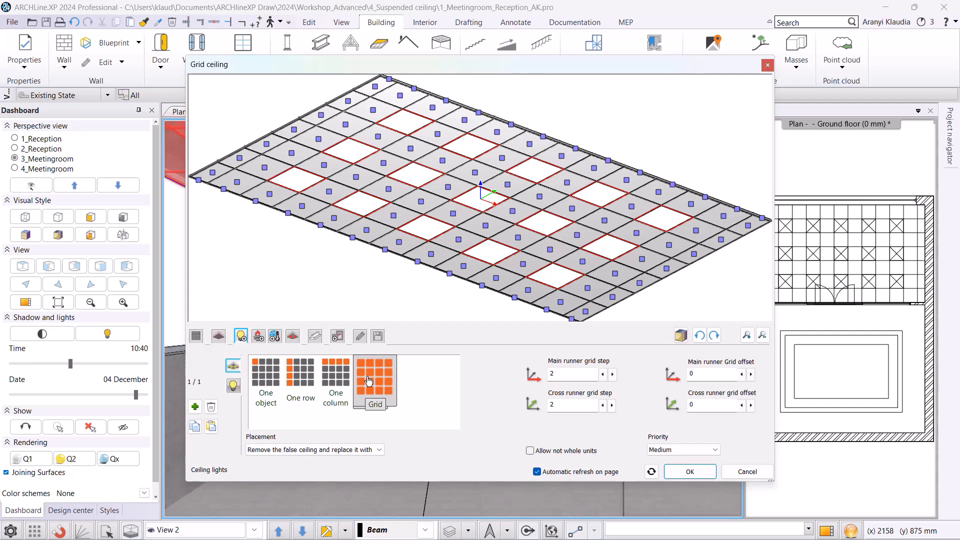
{"action": "double_click", "coordinate": [567, 376]}
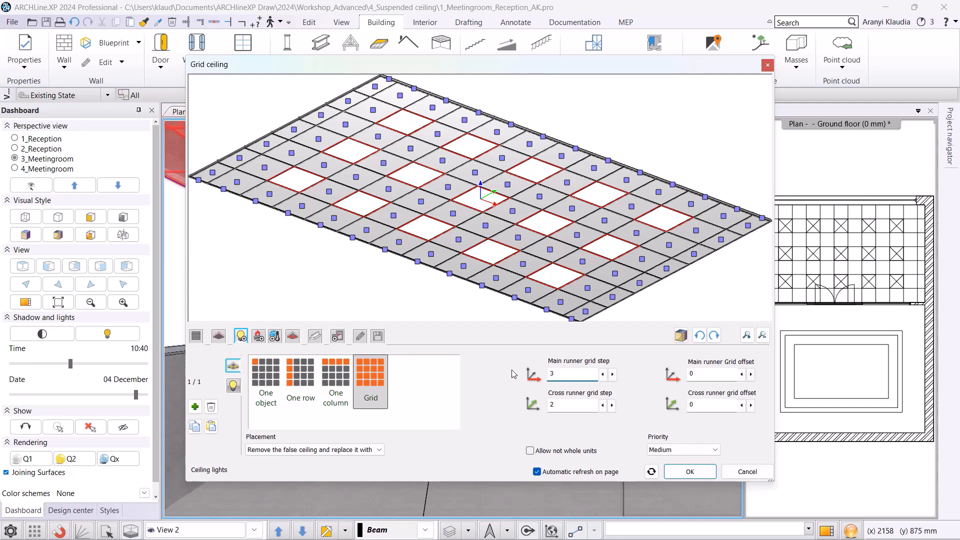
{"action": "left_click", "coordinate": [429, 305]}
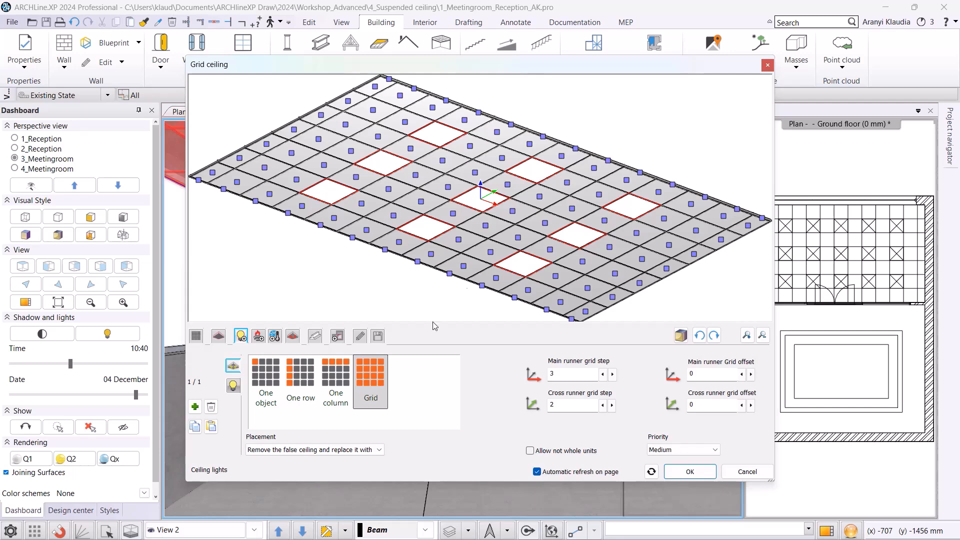
- Try the lights' placement that keeps the false ceiling and adds the new unit, and restore the placement that removes the false ceiling
{"action": "left_click", "coordinate": [309, 450]}
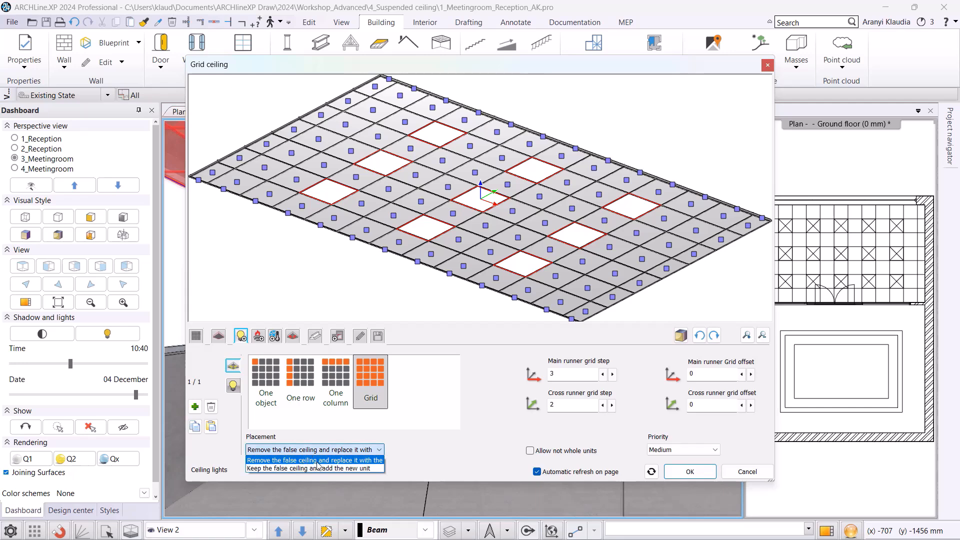
{"action": "left_click", "coordinate": [317, 468]}
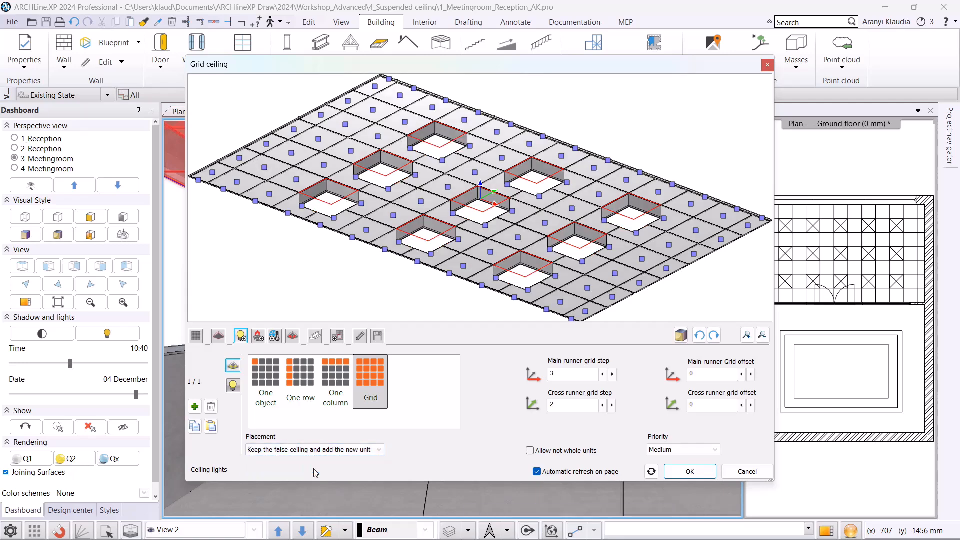
{"action": "left_click", "coordinate": [314, 453]}
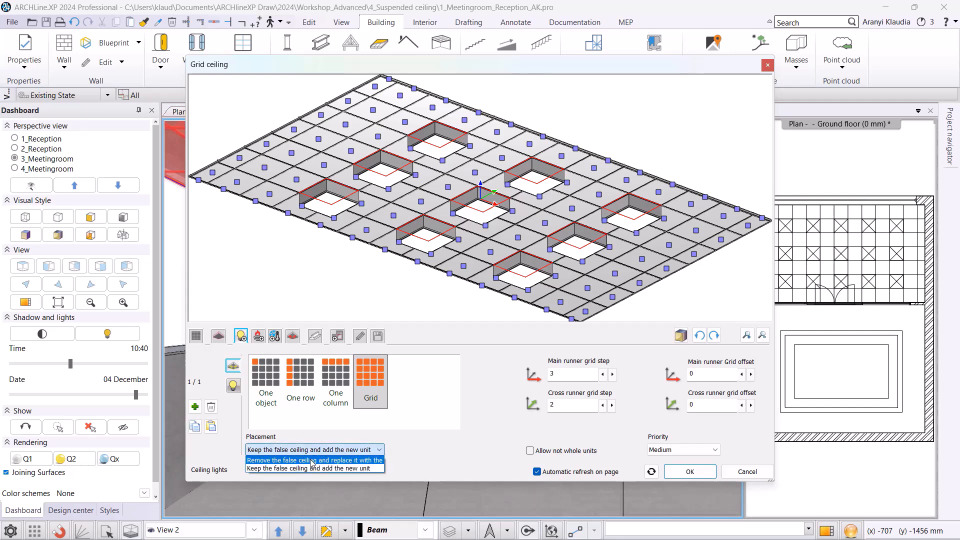
{"action": "left_click", "coordinate": [312, 460]}
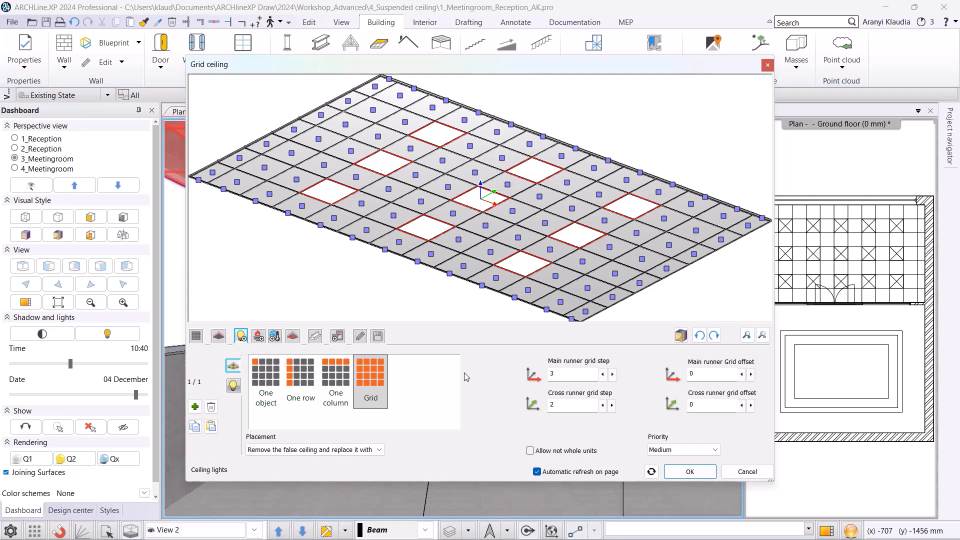
- Add a single fire protection unit at main runner grid offset -1 and cross runner grid offset 0, keeping the false ceiling
{"action": "left_click", "coordinate": [258, 337]}
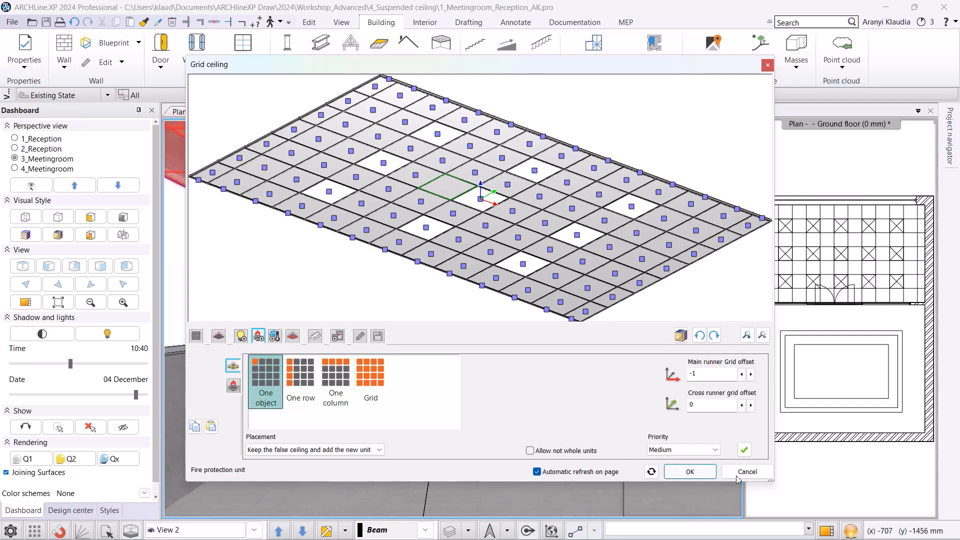
{"action": "left_click", "coordinate": [744, 450]}
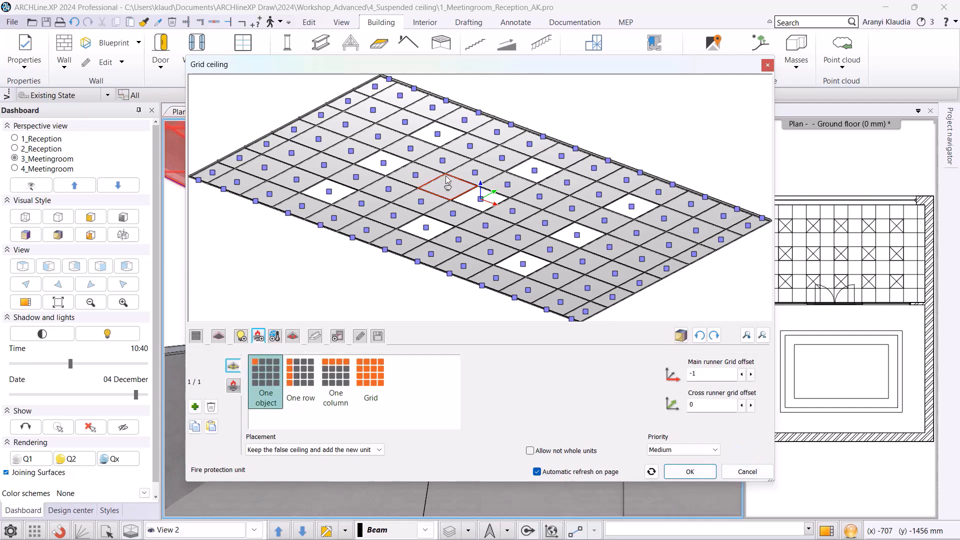
{"action": "scroll", "coordinate": [443, 196], "scroll_direction": "up", "scroll_amount": 3}
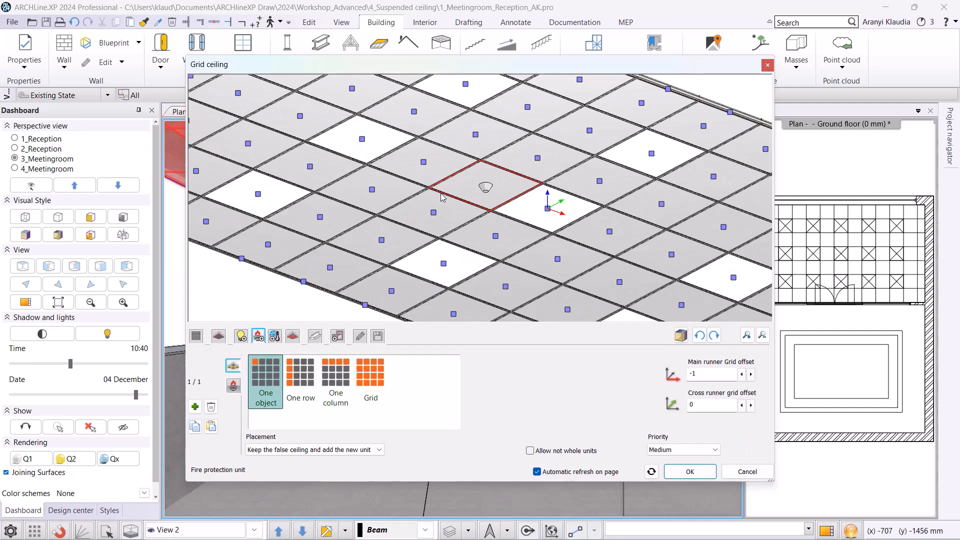
- Try the fire protection unit's placement that removes the false ceiling, and restore the placement that keeps it and adds the new unit
{"action": "left_click", "coordinate": [301, 450]}
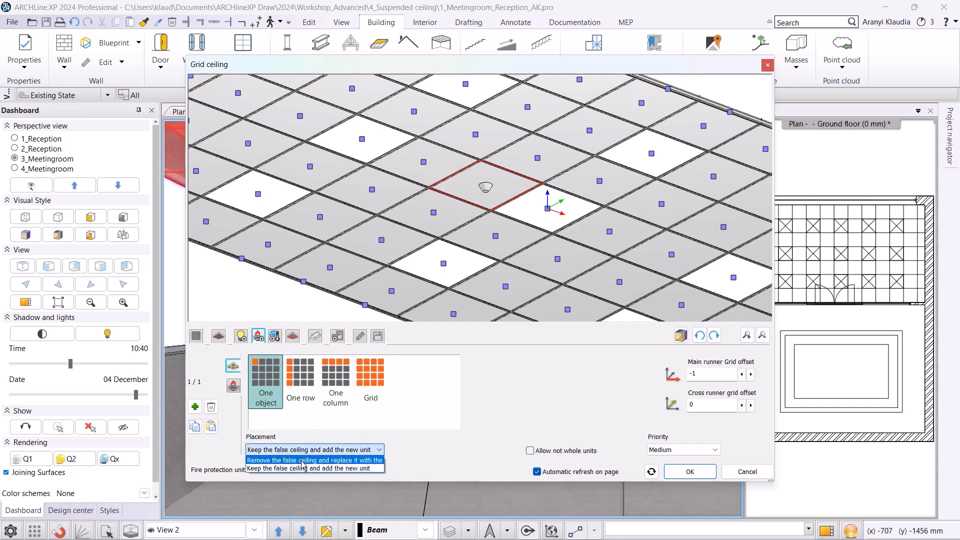
{"action": "left_click", "coordinate": [303, 460]}
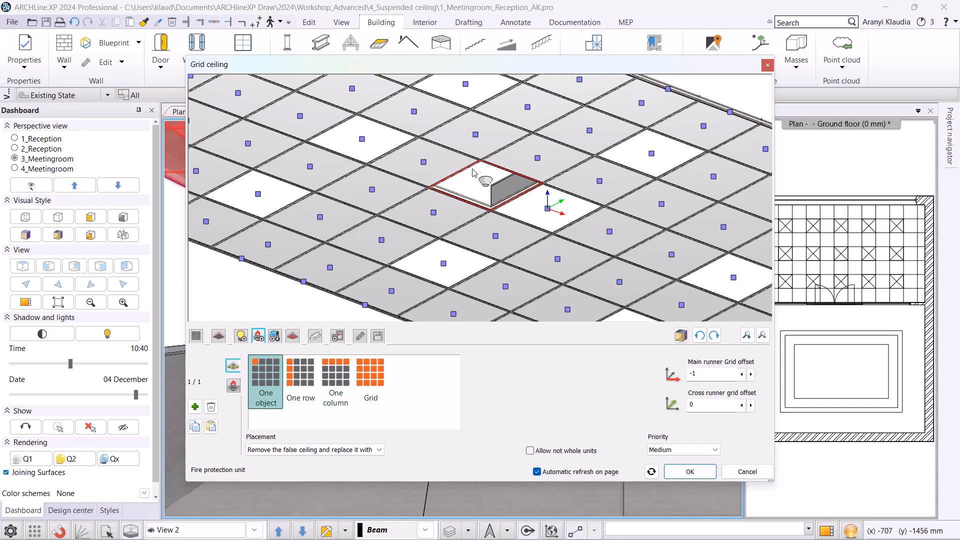
{"action": "left_click", "coordinate": [315, 451]}
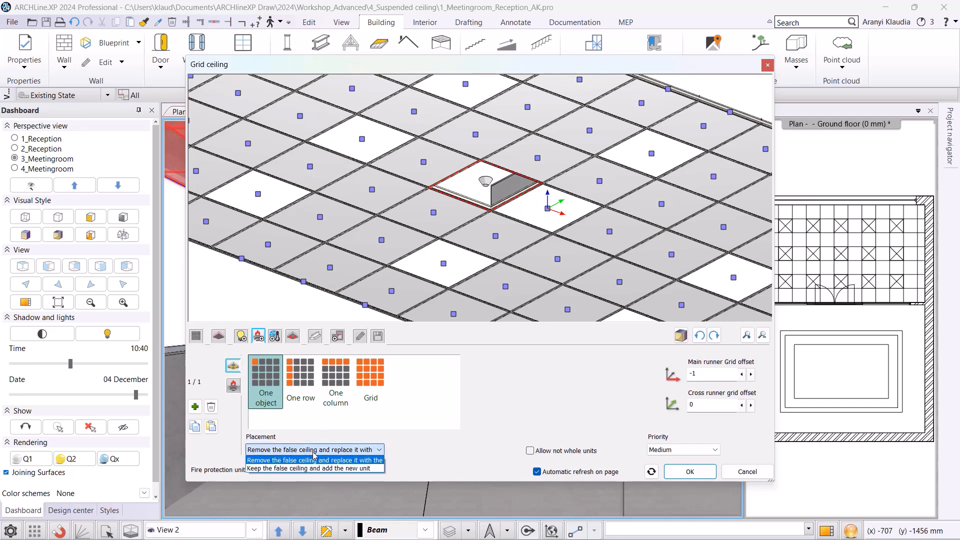
{"action": "left_click", "coordinate": [305, 468]}
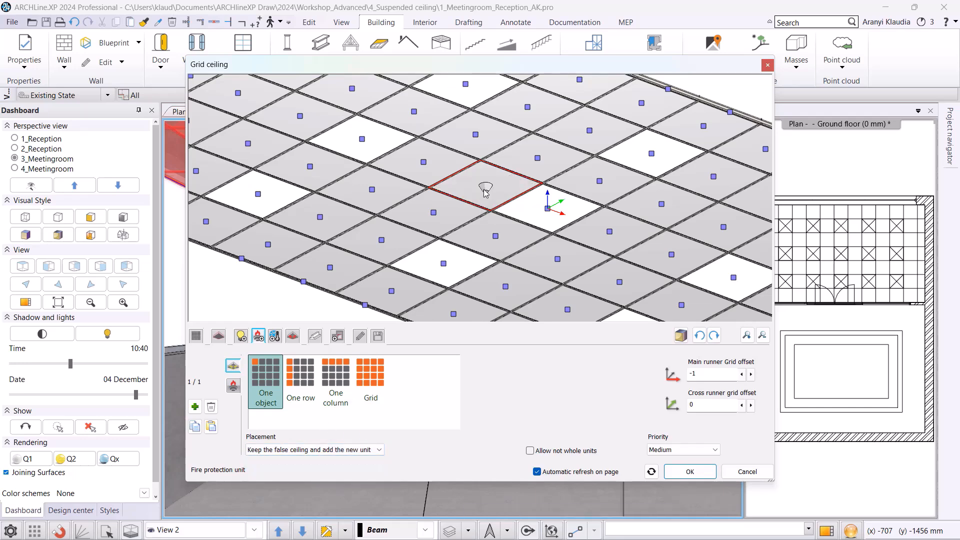
{"action": "scroll", "coordinate": [484, 190], "scroll_direction": "up", "scroll_amount": 1}
{"action": "scroll", "coordinate": [492, 226], "scroll_direction": "down", "scroll_amount": 2}
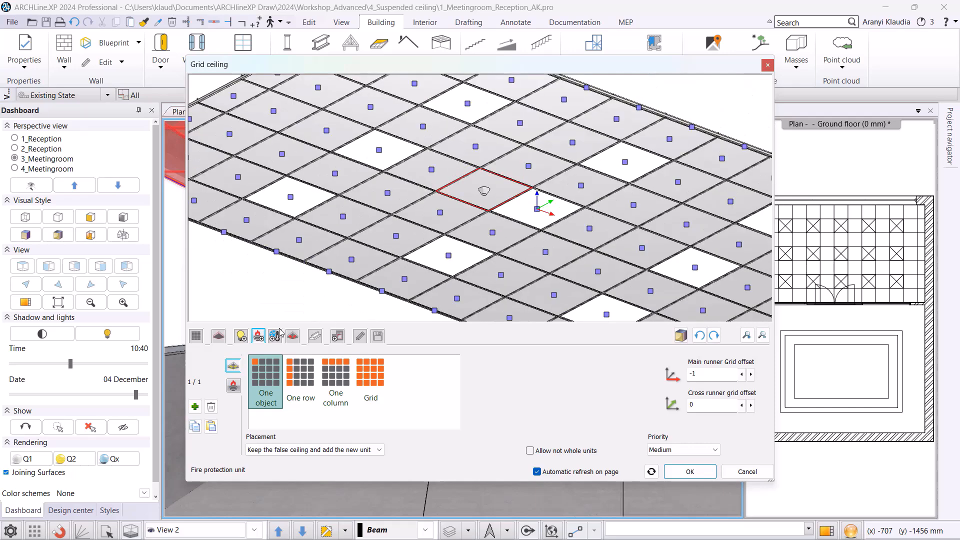
- Add a single air distribution unit at main runner grid offset 1 and cross runner grid offset 0, replacing the false ceiling panel
{"action": "left_click", "coordinate": [275, 336]}
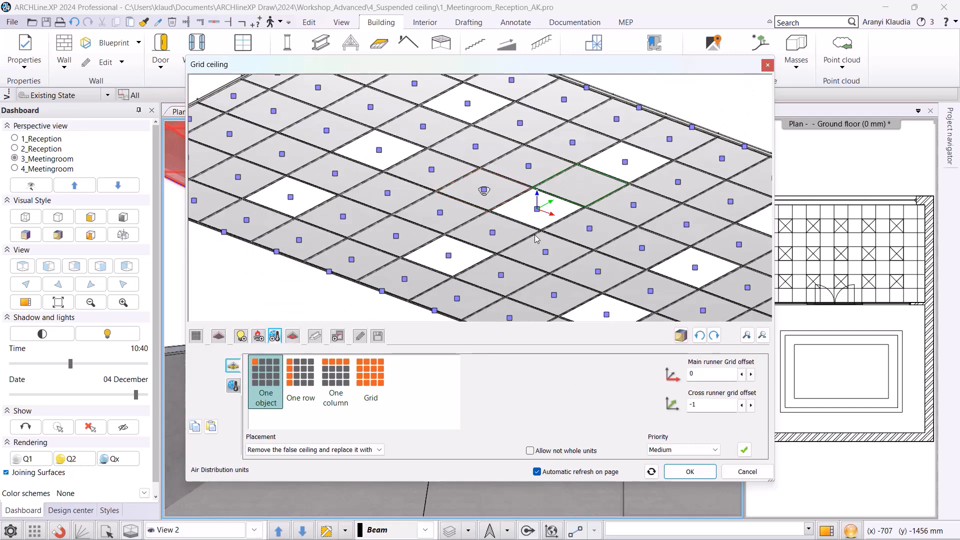
{"action": "left_click", "coordinate": [592, 230]}
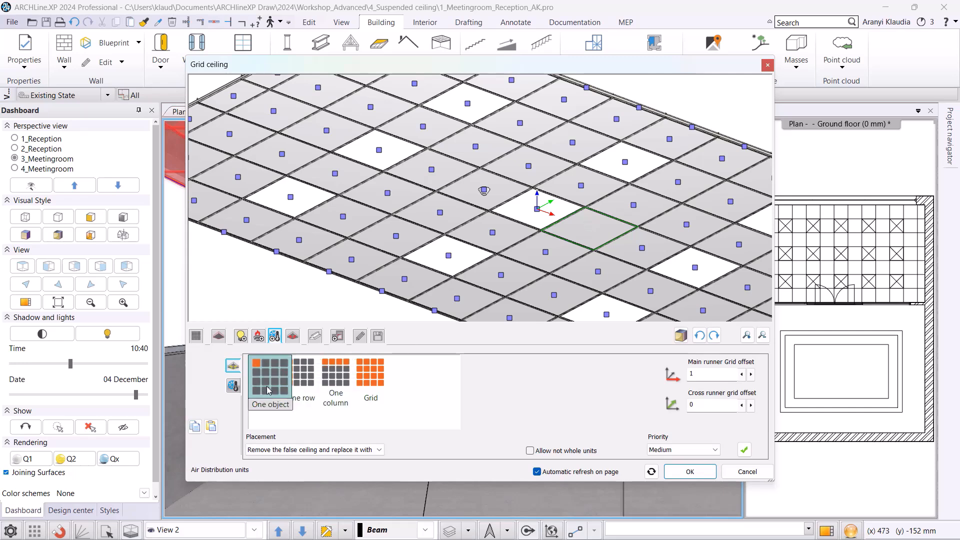
{"action": "left_click", "coordinate": [744, 450]}
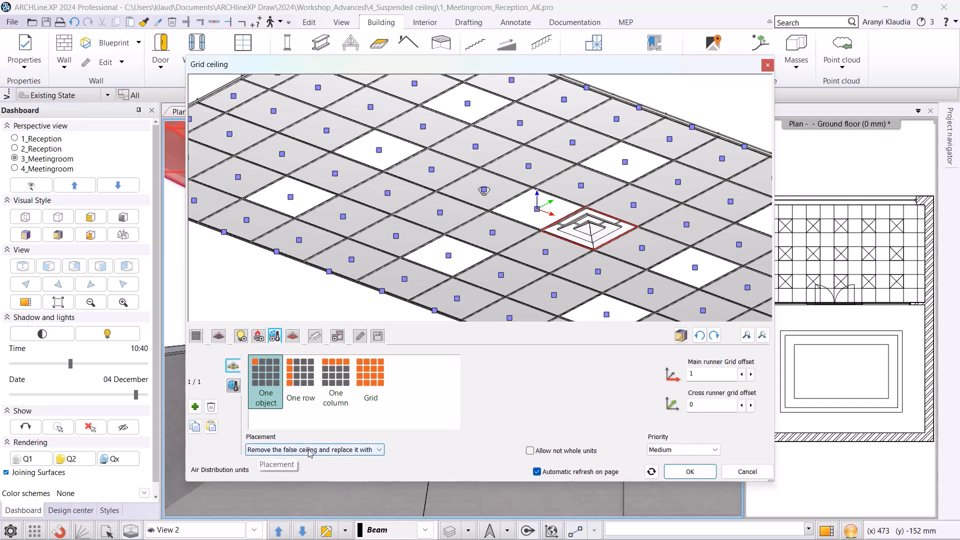
{"action": "scroll", "coordinate": [590, 217], "scroll_direction": "down", "scroll_amount": 3}
{"action": "left_click_drag", "start_coordinate": [590, 218], "coordinate": [634, 248]}
{"action": "scroll", "coordinate": [615, 225], "scroll_direction": "up", "scroll_amount": 2}
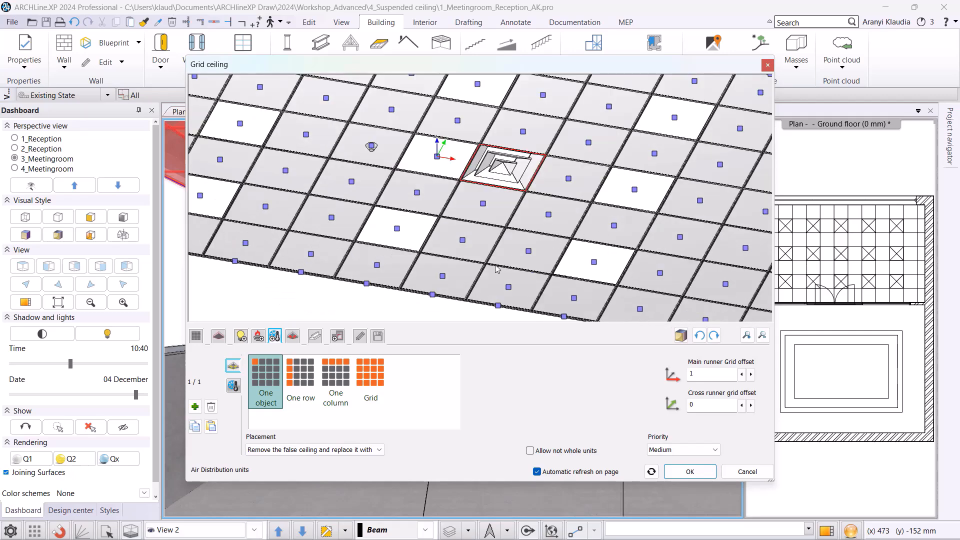
- Add a single unit of the other units type at main runner grid offset 2 and cross runner grid offset 0, keeping the false ceiling
{"action": "left_click", "coordinate": [294, 337]}
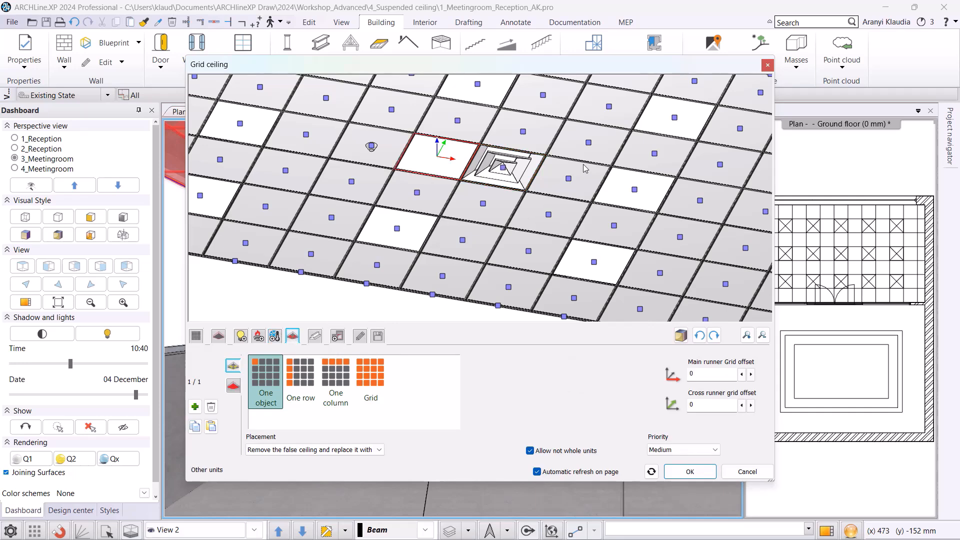
{"action": "left_click", "coordinate": [571, 185]}
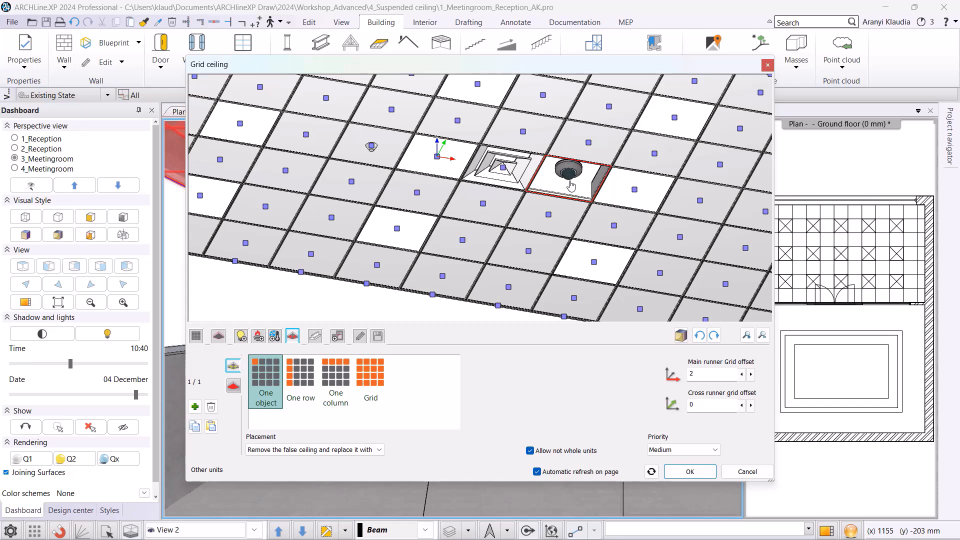
{"action": "left_click", "coordinate": [325, 449]}
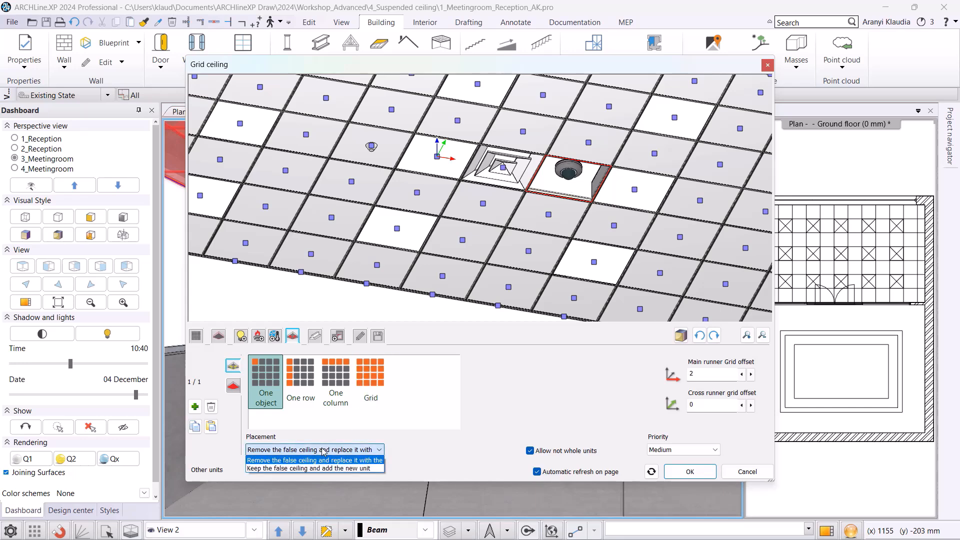
{"action": "left_click", "coordinate": [298, 469]}
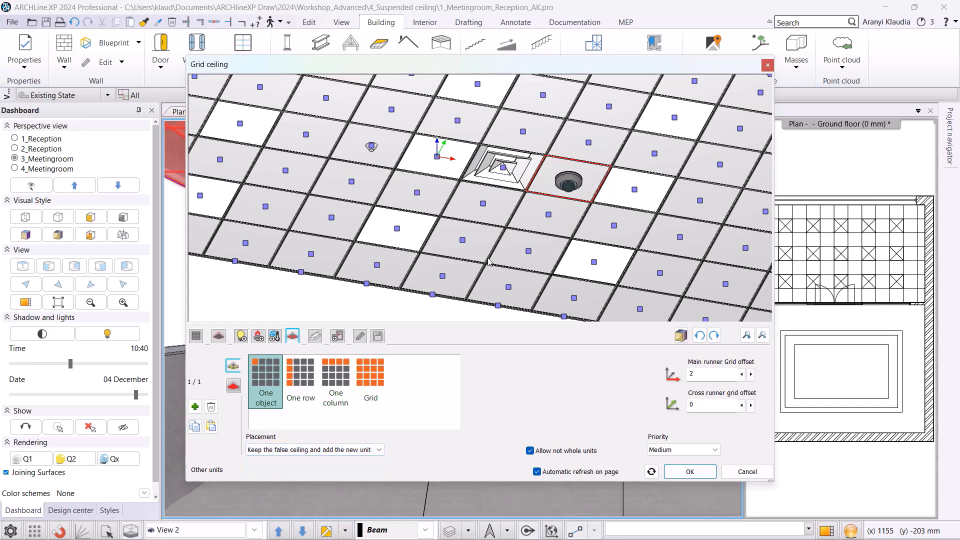
- Review the main runner, cross runner and perimeter wall angle settings, including the Ceiling Molding's loft profile
{"action": "left_click", "coordinate": [316, 336]}
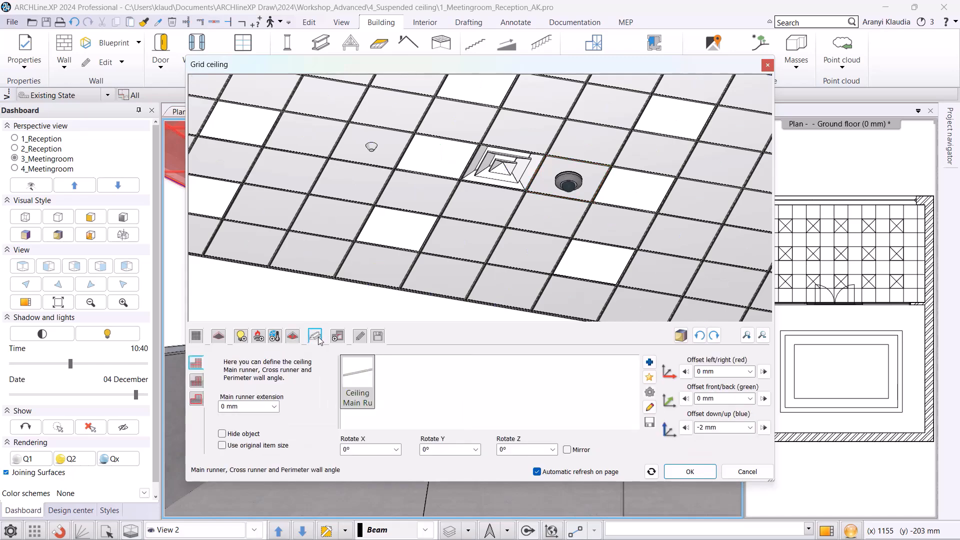
{"action": "scroll", "coordinate": [388, 155], "scroll_direction": "down", "scroll_amount": 5}
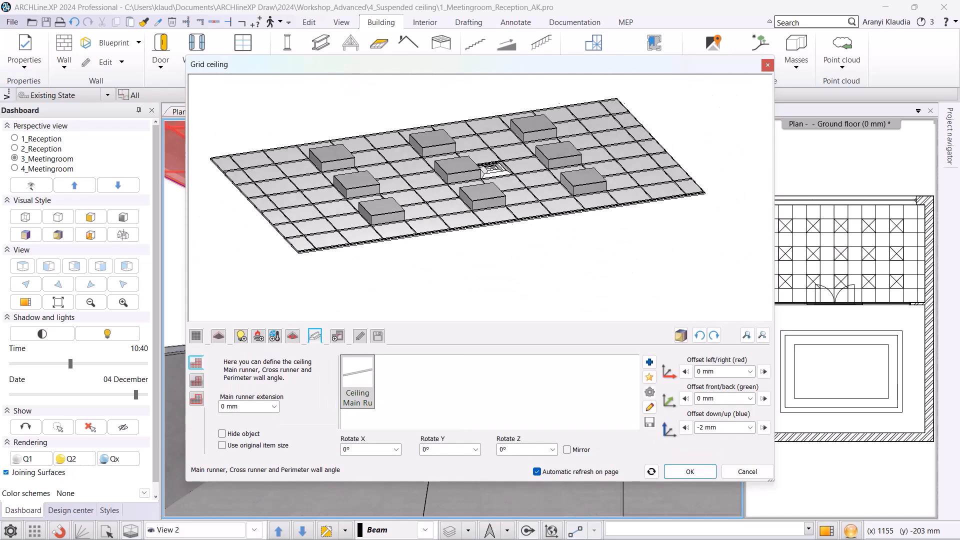
{"action": "scroll", "coordinate": [415, 222], "scroll_direction": "up", "scroll_amount": 5}
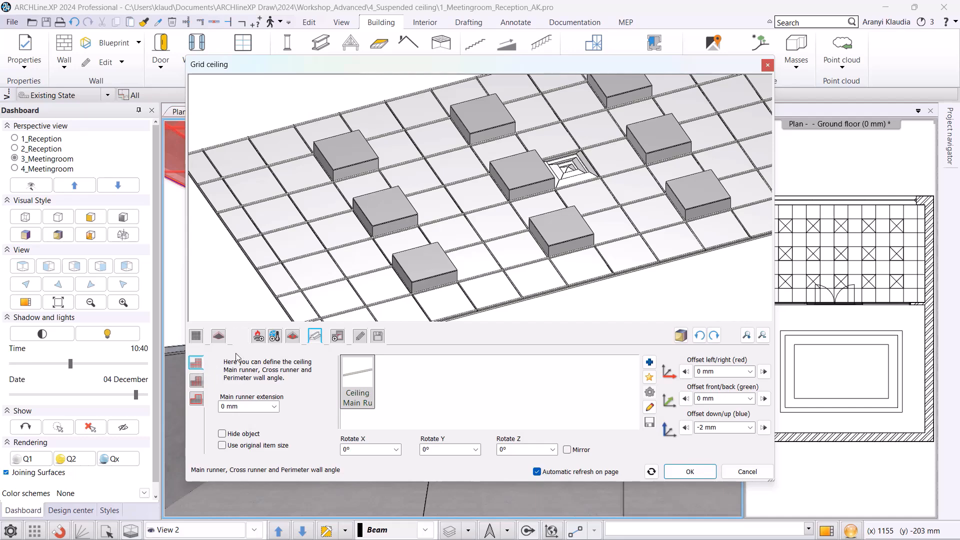
{"action": "left_click", "coordinate": [196, 381]}
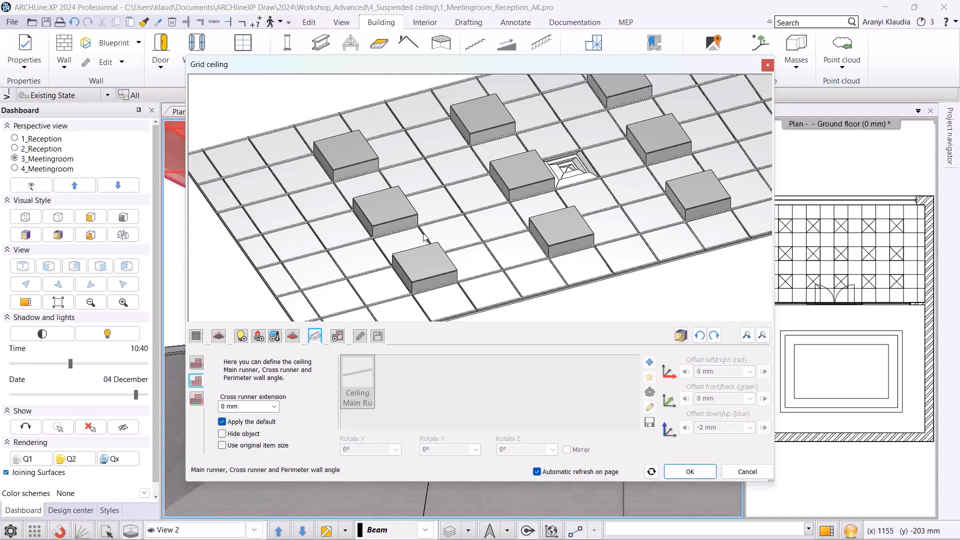
{"action": "left_click", "coordinate": [196, 398]}
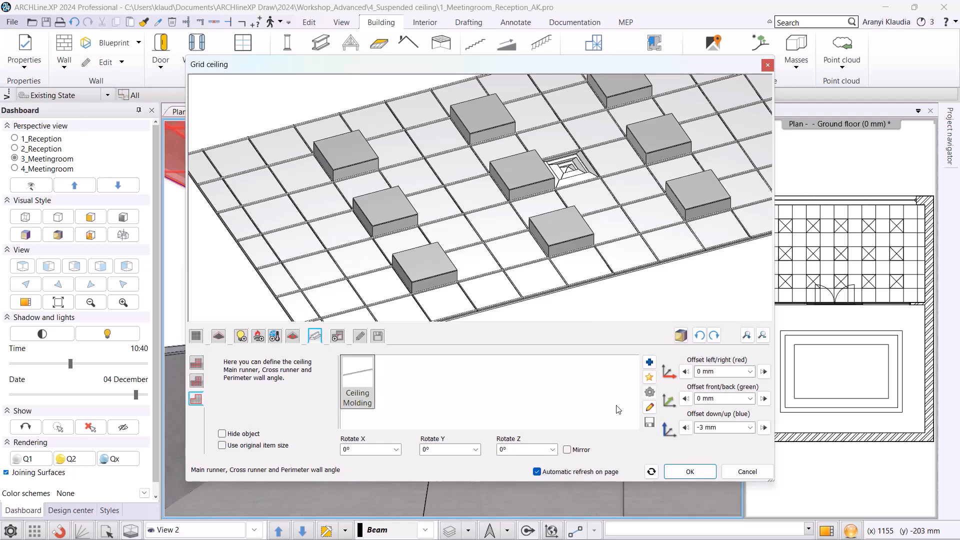
{"action": "left_click", "coordinate": [649, 407]}
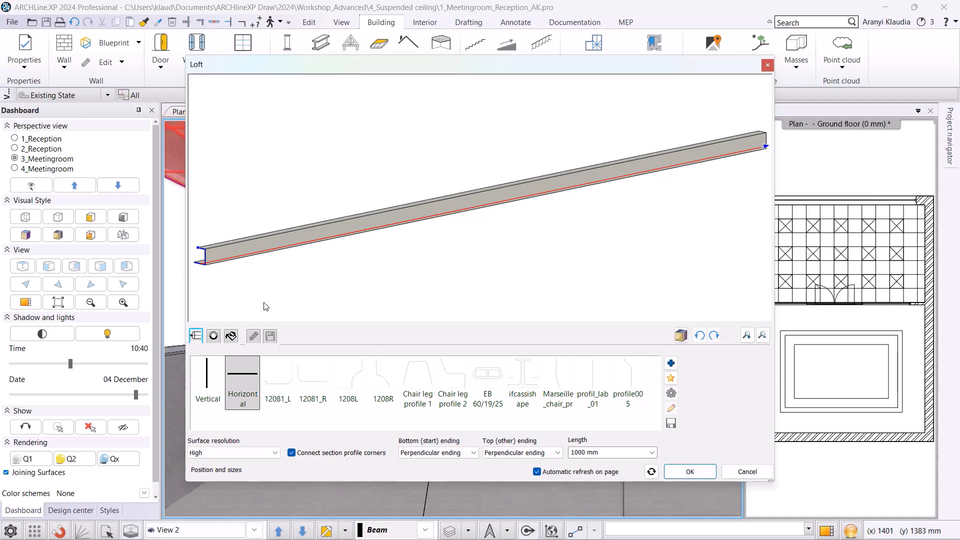
{"action": "left_click", "coordinate": [673, 469]}
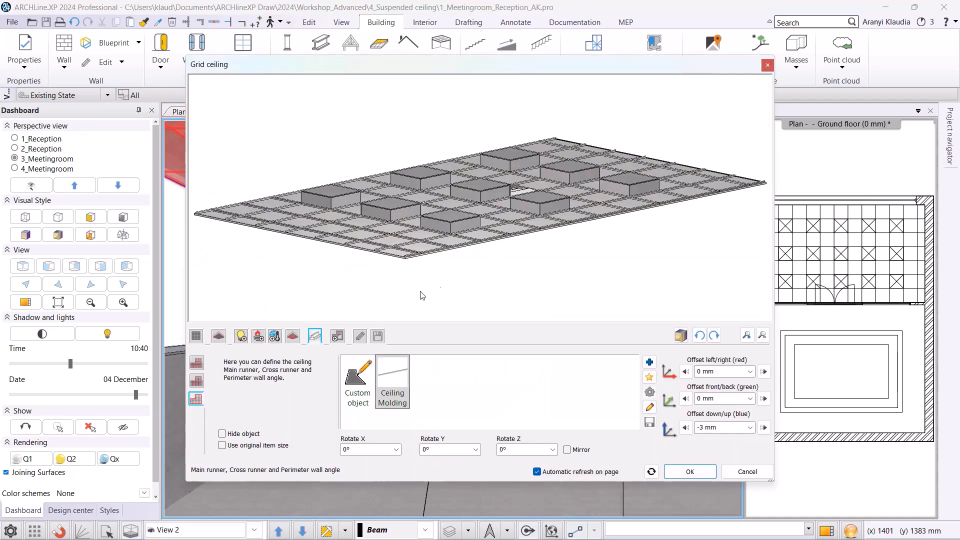
{"action": "left_click_drag", "start_coordinate": [512, 281], "coordinate": [511, 233]}
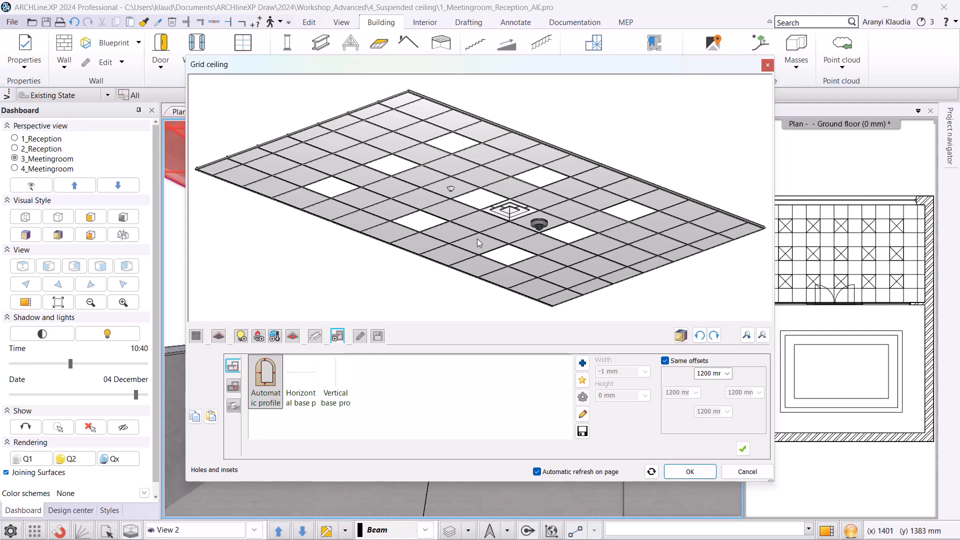
- Set the grid ceiling's relative elevation to 3000 mm in the general settings
{"action": "left_click", "coordinate": [360, 335]}
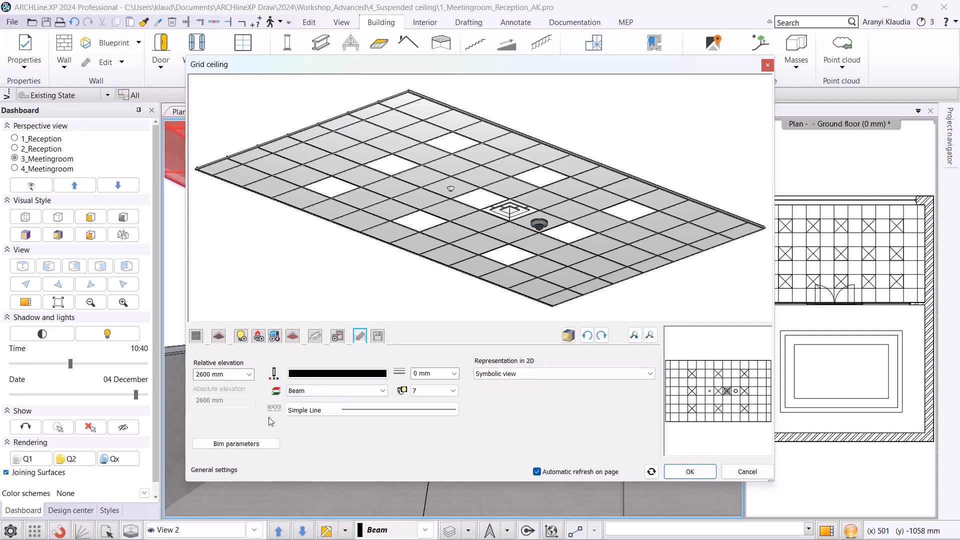
{"action": "left_click_drag", "start_coordinate": [224, 375], "coordinate": [185, 376]}
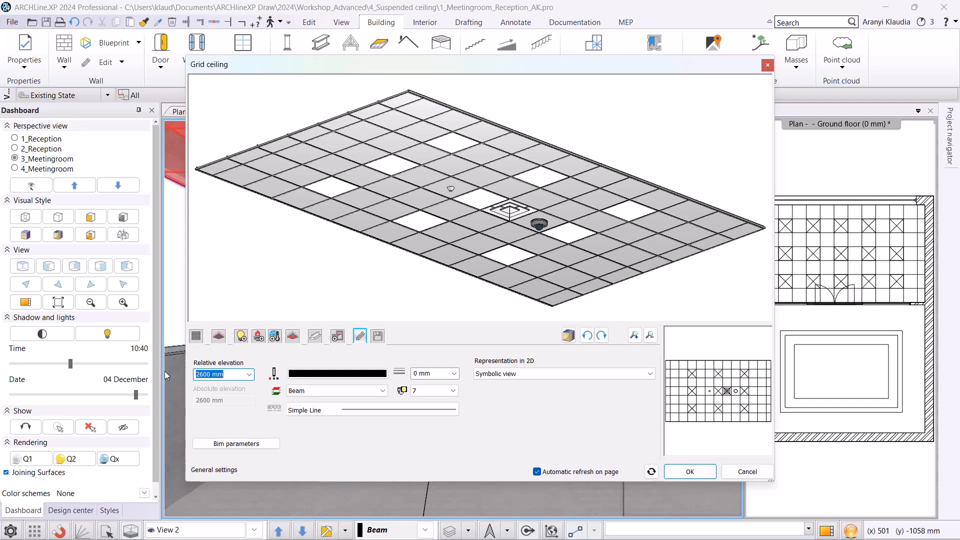
{"action": "type", "text": "3000"}
{"action": "left_click", "coordinate": [307, 290]}
- Save the grid ceiling to the library as Ceiling_meetingroom in category MY, sub category Other, and apply the ceiling settings
{"action": "left_click", "coordinate": [378, 336]}
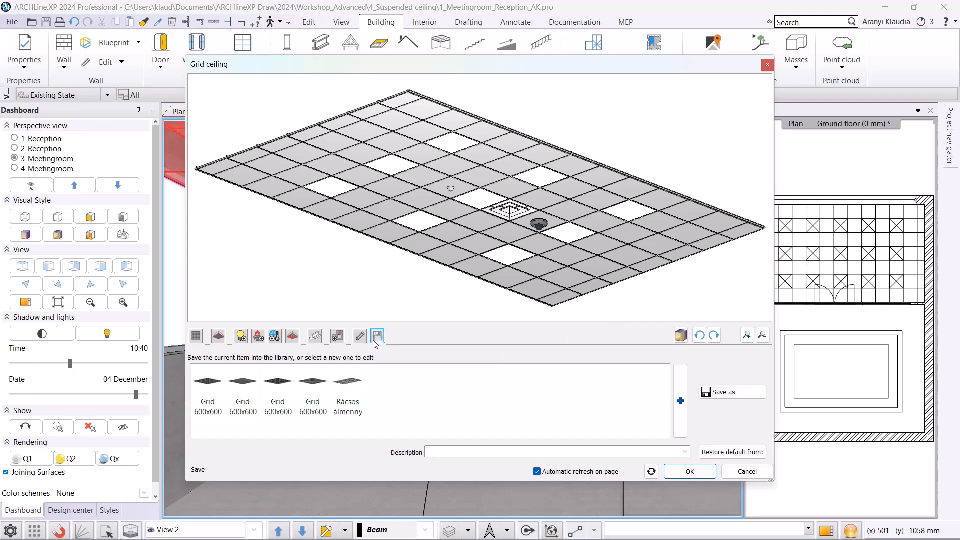
{"action": "left_click", "coordinate": [731, 392]}
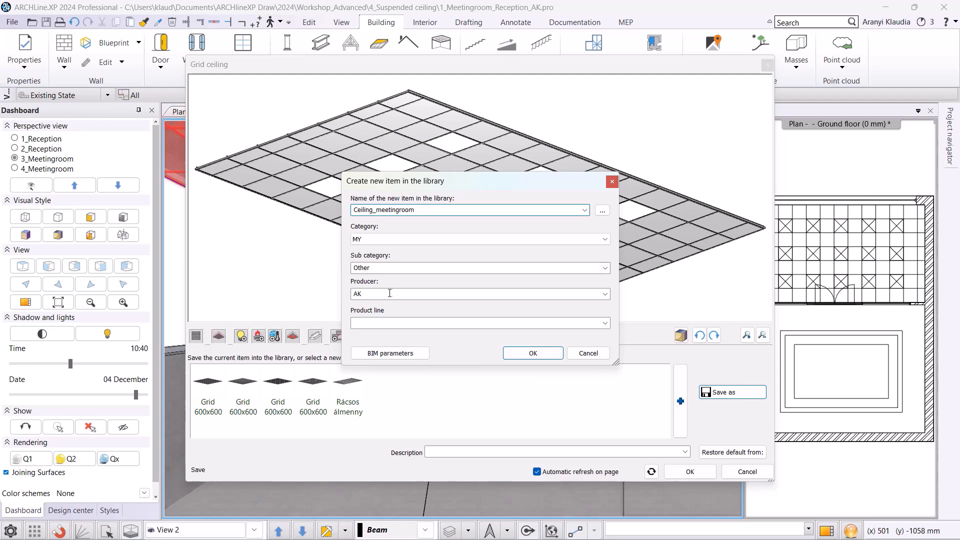
{"action": "left_click", "coordinate": [541, 352]}
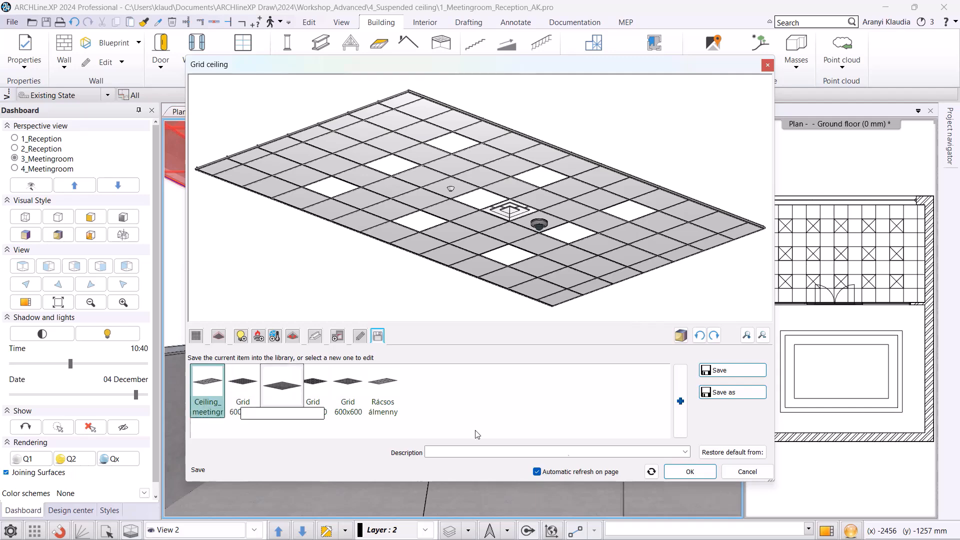
{"action": "left_click", "coordinate": [690, 472]}
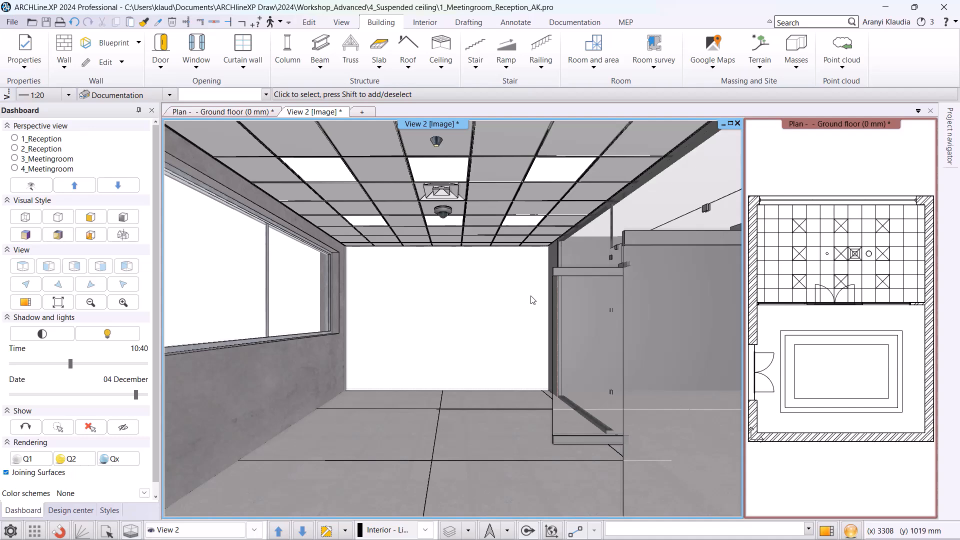
- In the ground floor plan, redefine the meeting room ceiling's unit center point at the middle lamp's center with the direction at 45°
{"action": "left_click", "coordinate": [243, 113]}
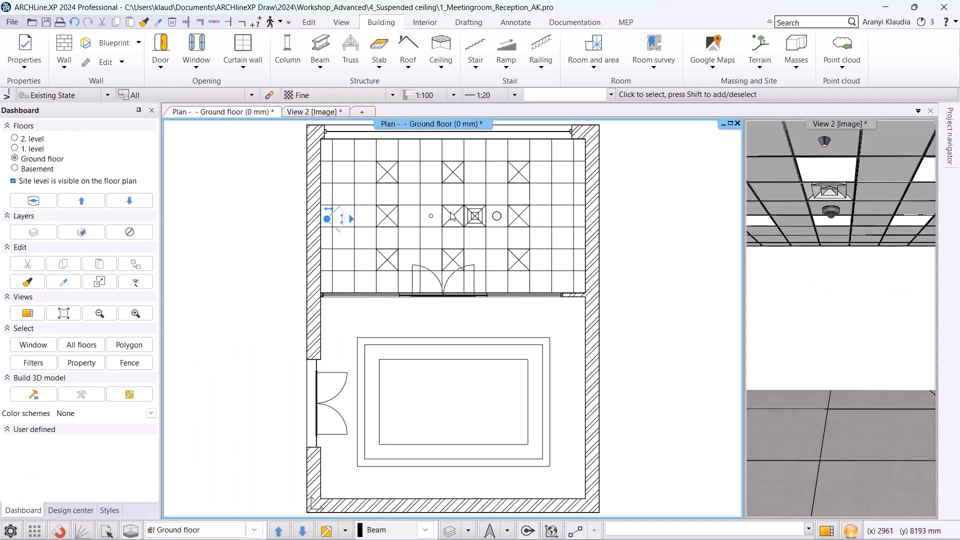
{"action": "scroll", "coordinate": [473, 201], "scroll_direction": "up", "scroll_amount": 1}
{"action": "scroll", "coordinate": [410, 251], "scroll_direction": "up", "scroll_amount": 1}
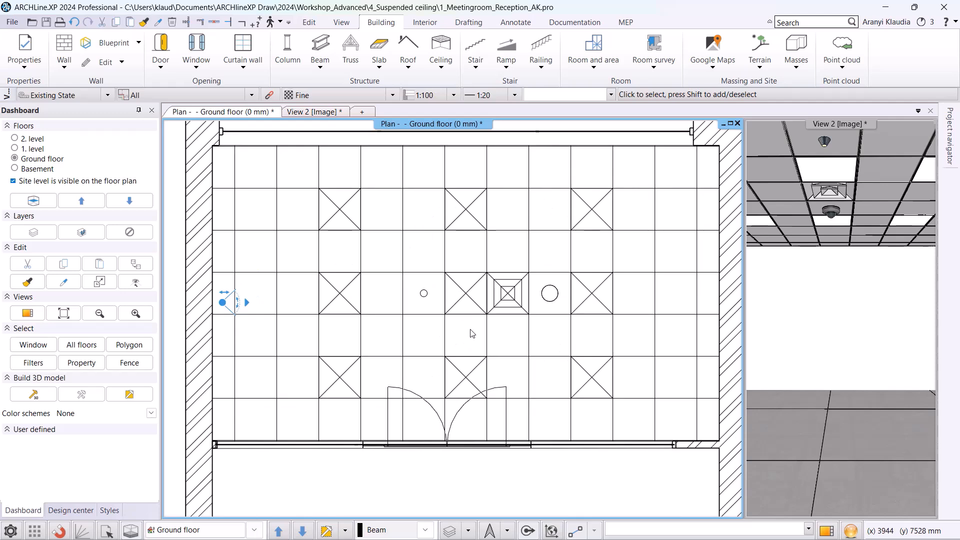
{"action": "left_click", "coordinate": [443, 330]}
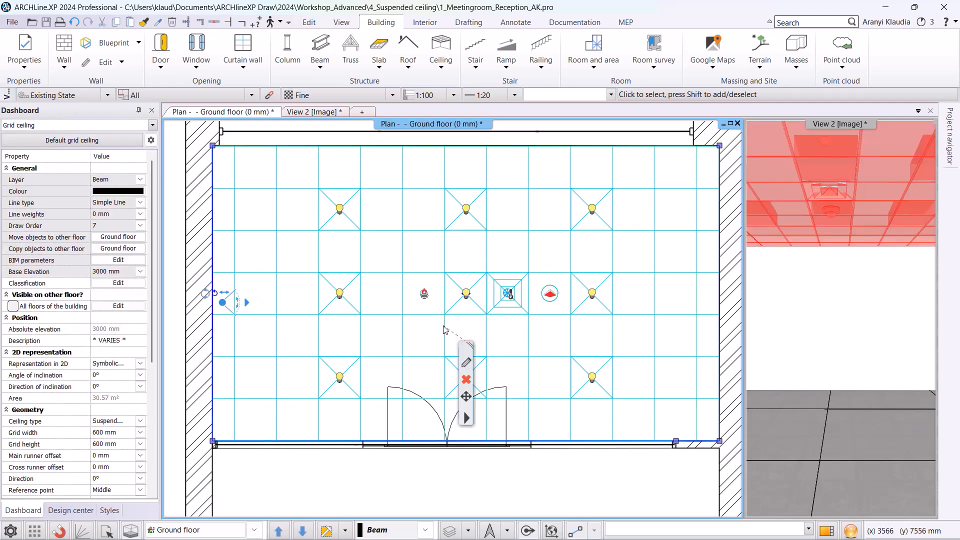
{"action": "left_click", "coordinate": [468, 419]}
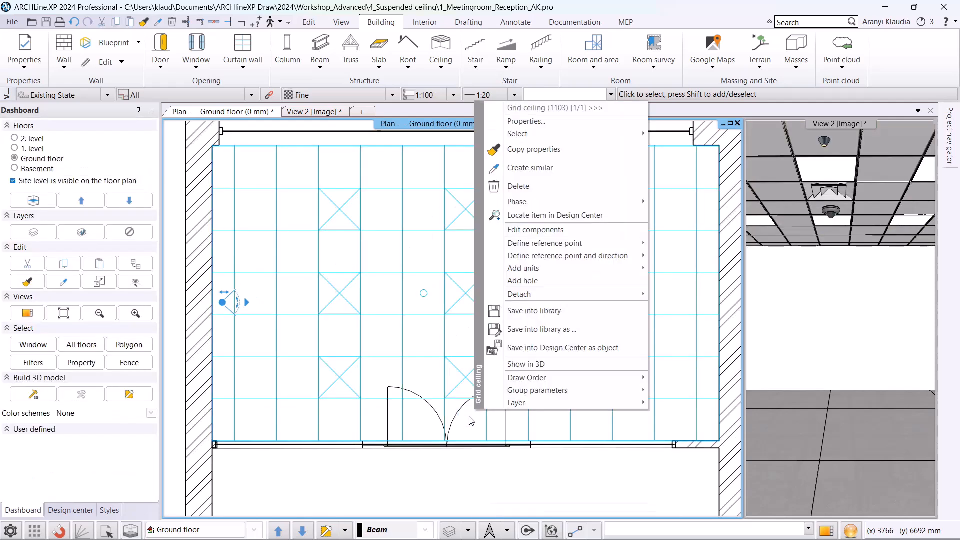
{"action": "mouse_move", "coordinate": [561, 261]}
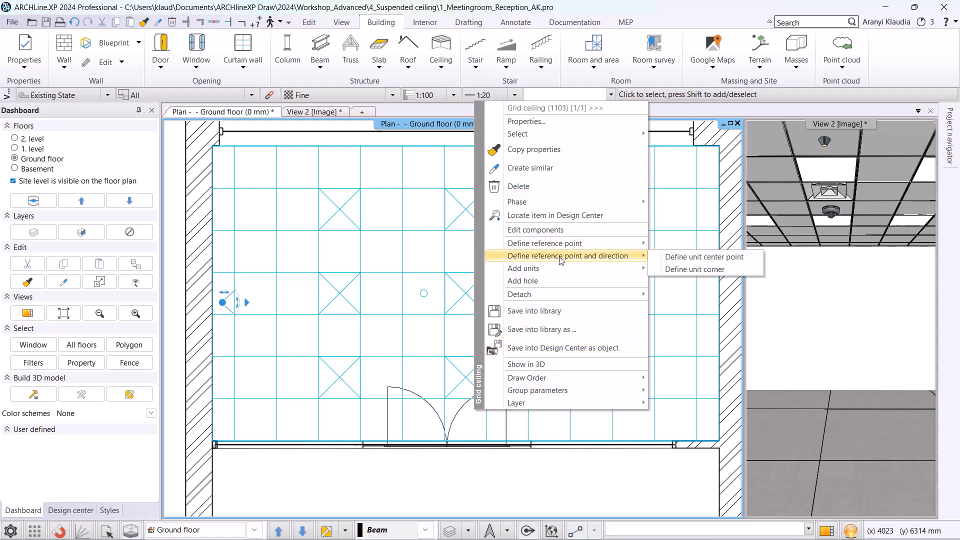
{"action": "left_click", "coordinate": [698, 258]}
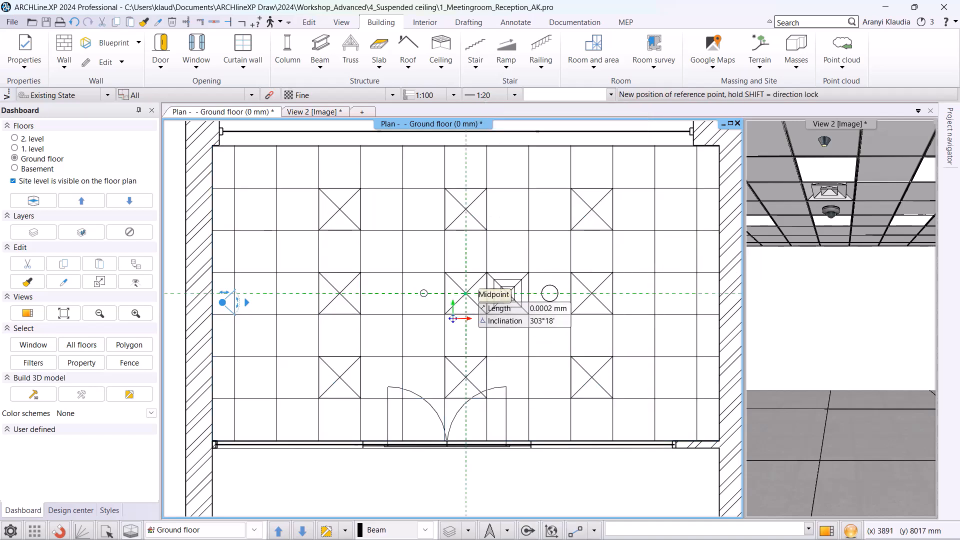
{"action": "left_click", "coordinate": [466, 293]}
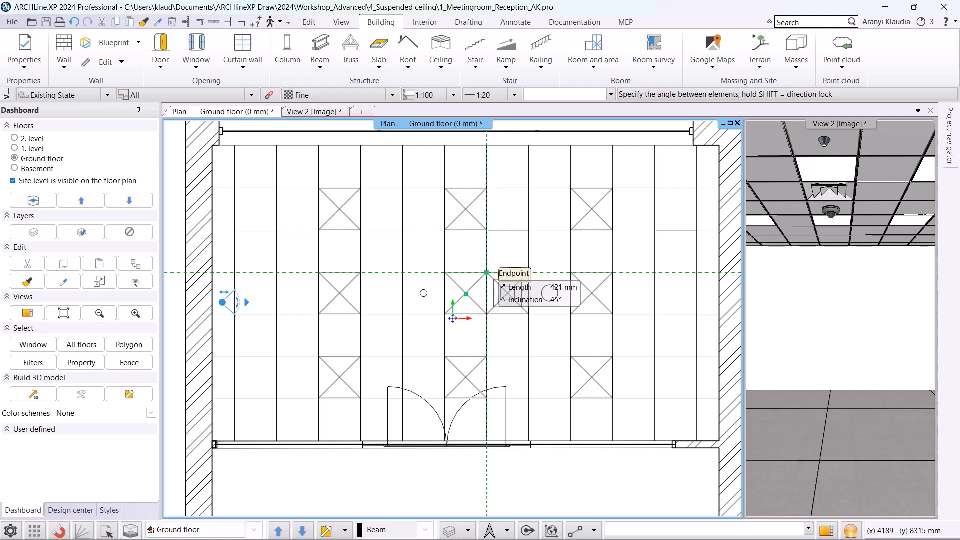
{"action": "left_click", "coordinate": [487, 273]}
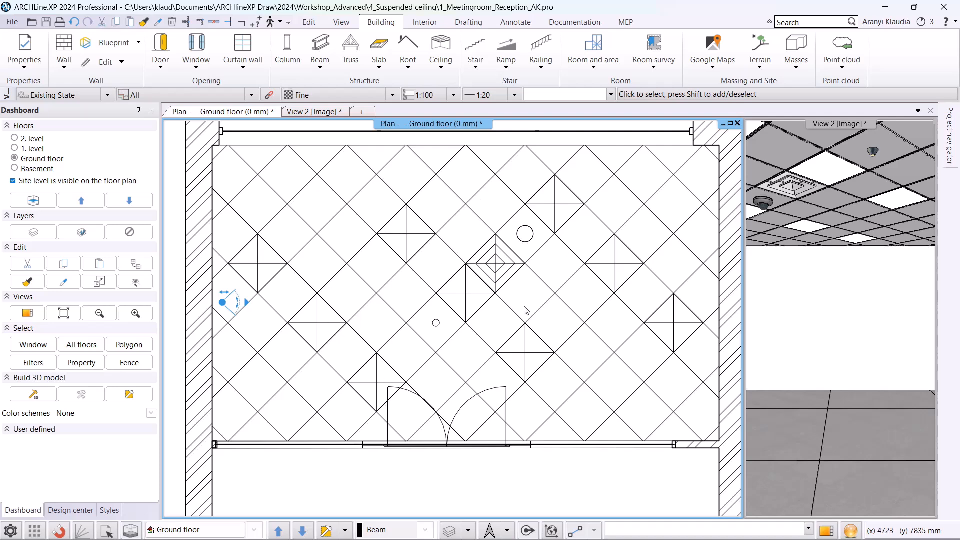
- Undo the ceiling's 45° reorientation and move the round unit beside the anemostat one grid cell up
{"action": "left_click", "coordinate": [78, 23]}
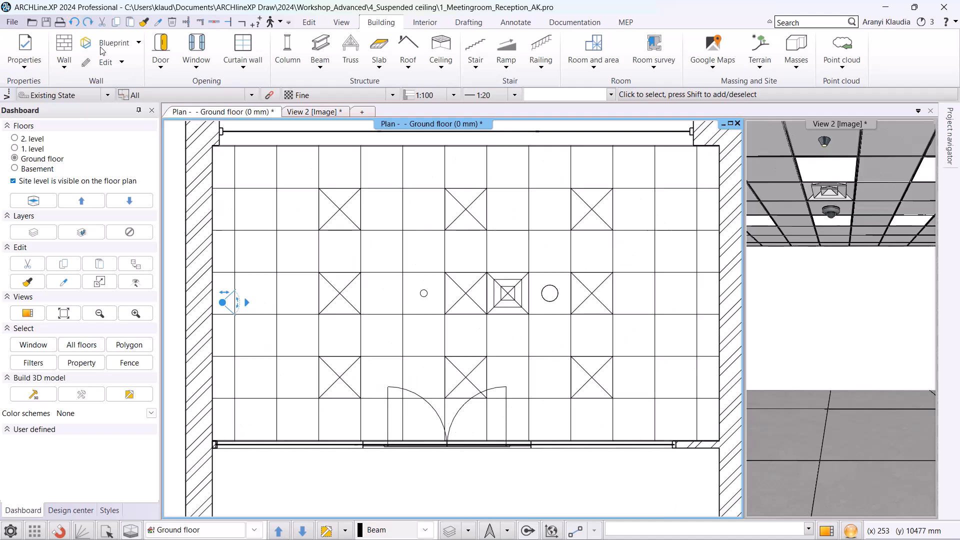
{"action": "left_click", "coordinate": [453, 309]}
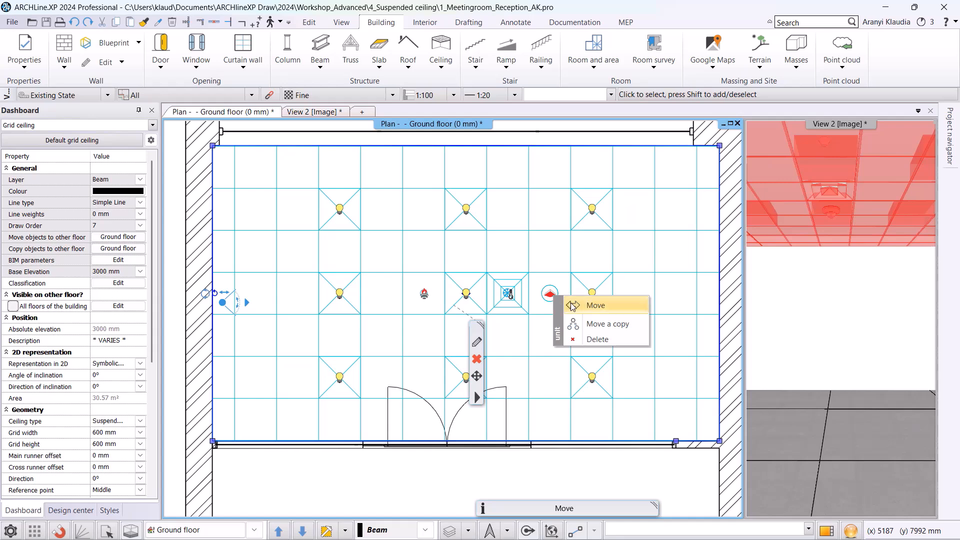
{"action": "left_click", "coordinate": [573, 305]}
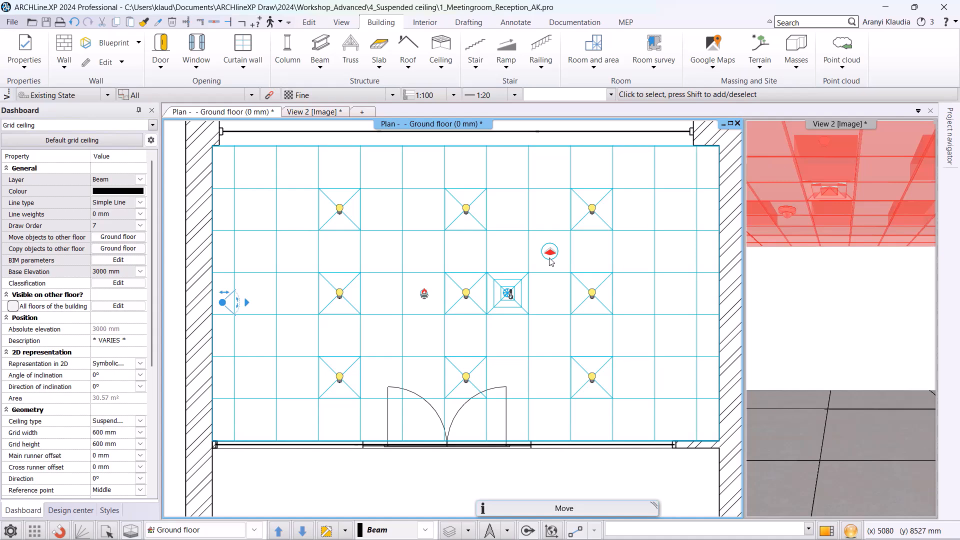
{"action": "left_click", "coordinate": [824, 314]}
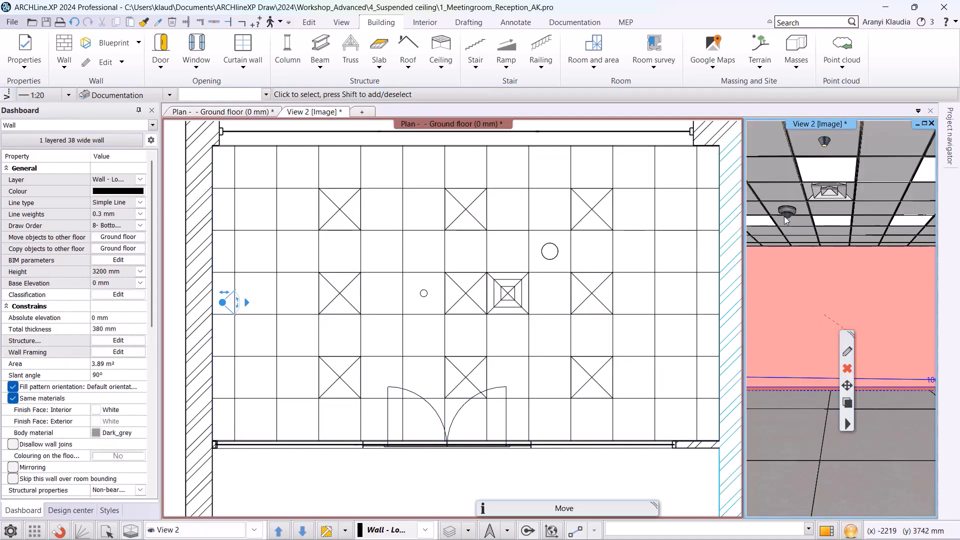
- Delete the large round unit from the meeting room's grid ceiling in the ground floor plan
{"action": "left_click", "coordinate": [614, 280]}
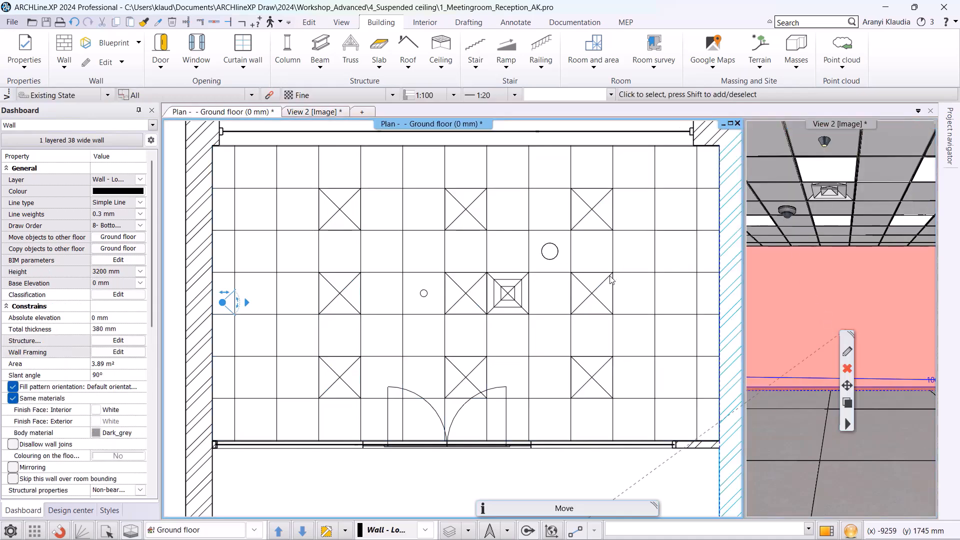
{"action": "left_click", "coordinate": [615, 280]}
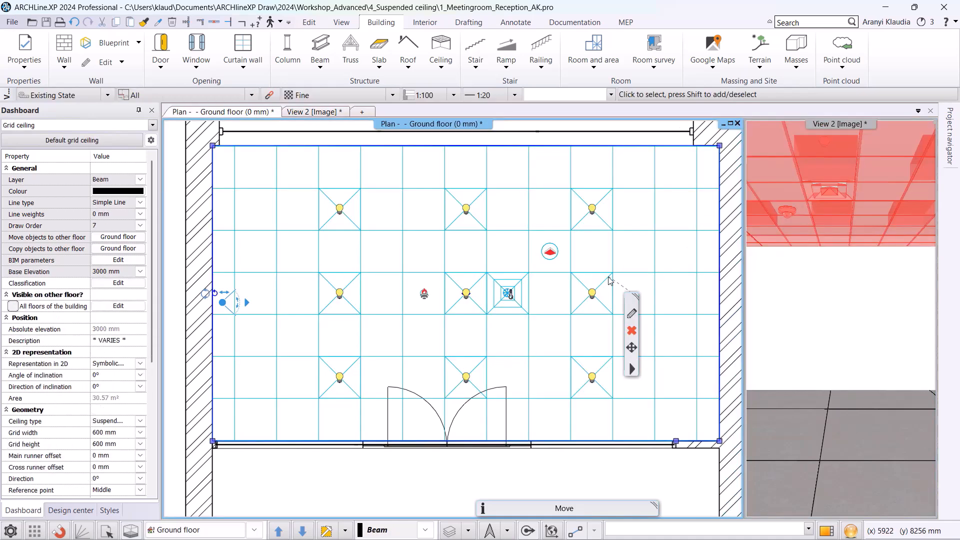
{"action": "right_click", "coordinate": [550, 253]}
{"action": "left_click", "coordinate": [542, 296]}
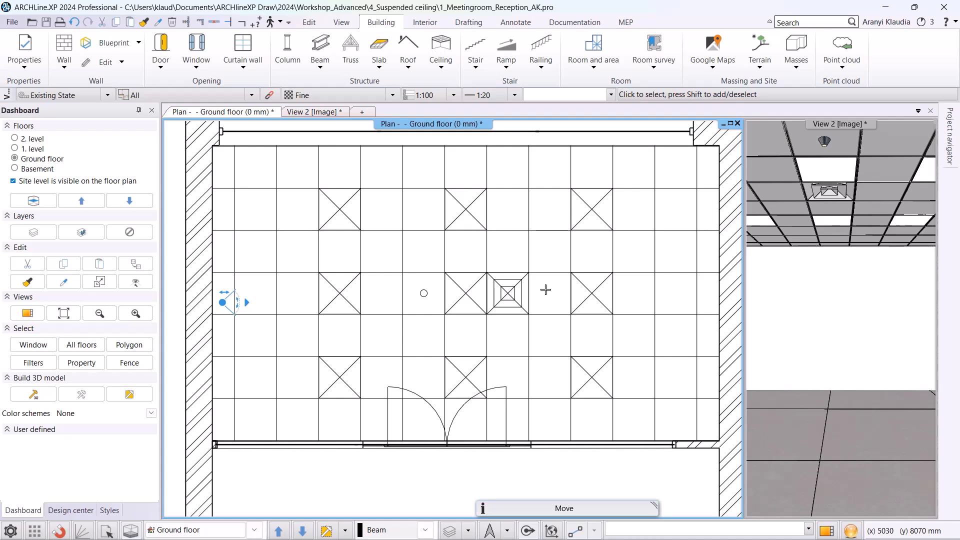
- Copy the rightmost lamp of the upper lamp row two grid cells to the right and check the ceiling in View 2
{"action": "left_click", "coordinate": [595, 196]}
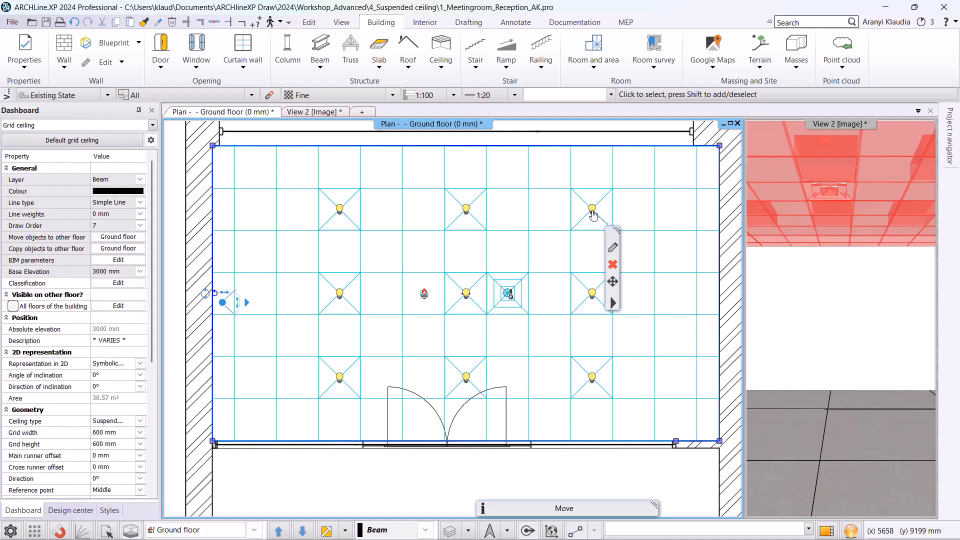
{"action": "right_click", "coordinate": [593, 215]}
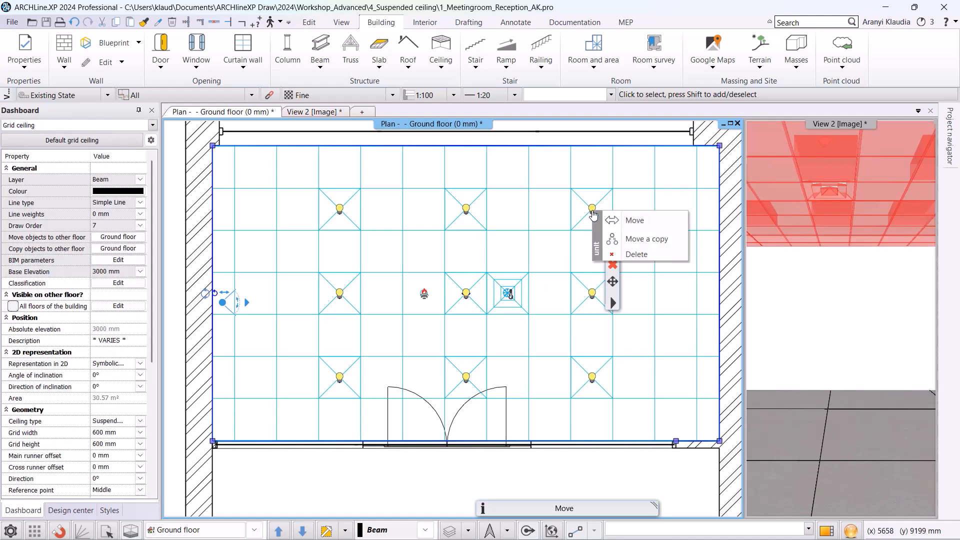
{"action": "left_click", "coordinate": [626, 239]}
{"action": "left_click", "coordinate": [676, 209]}
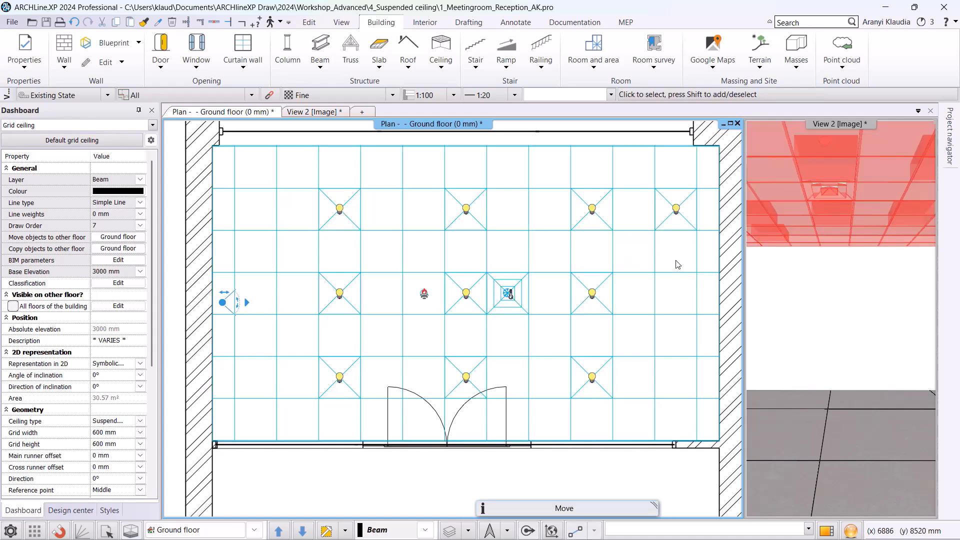
{"action": "key", "text": "Escape"}
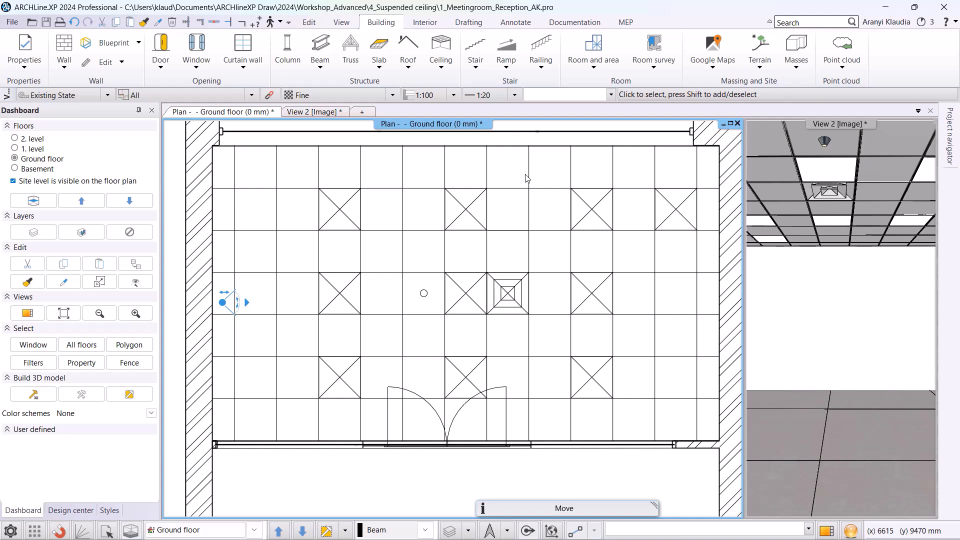
{"action": "left_click", "coordinate": [320, 112]}
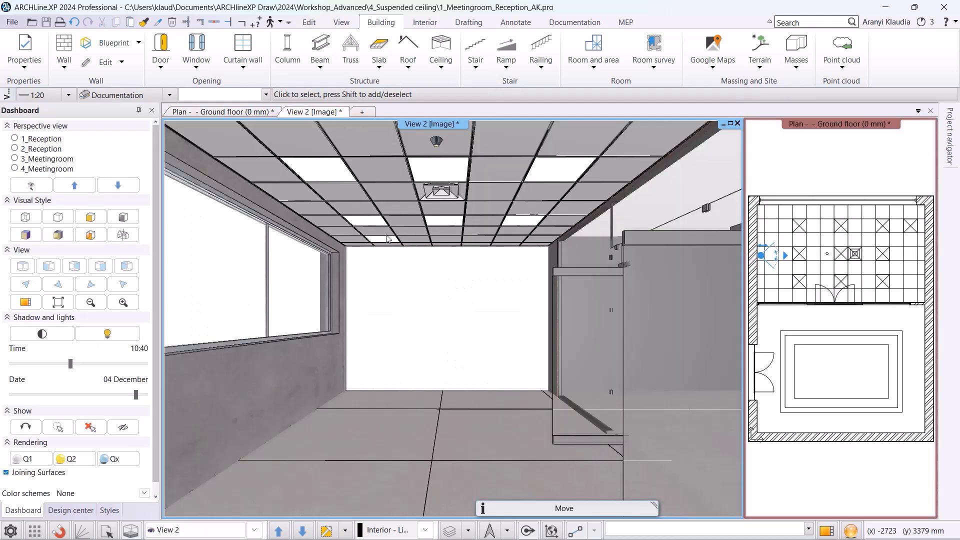
- In the ground floor plan, add lamps to the grid ceiling using the 596mm x 596mm LED Luminaire, replacing the false ceiling with the unit
{"action": "left_click", "coordinate": [220, 112]}
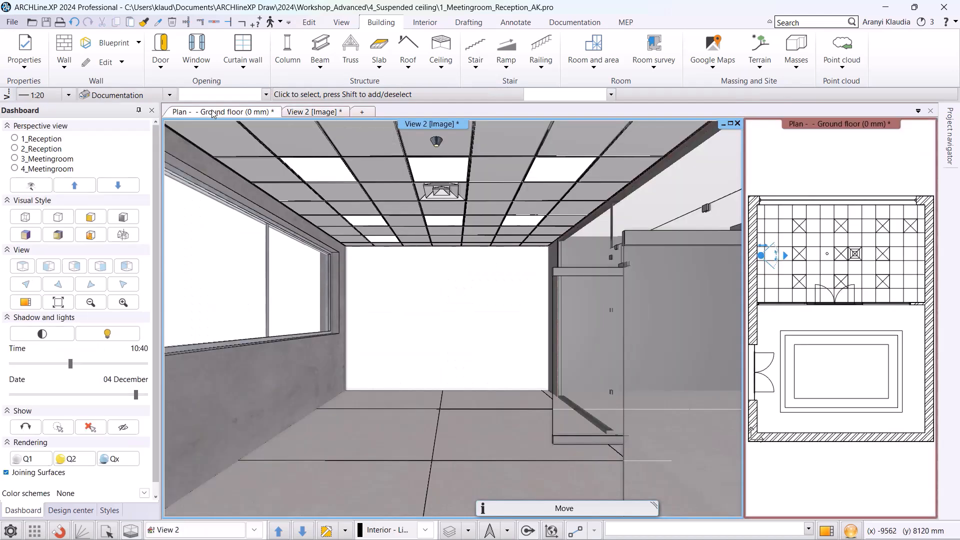
{"action": "scroll", "coordinate": [520, 196], "scroll_direction": "up", "scroll_amount": 5}
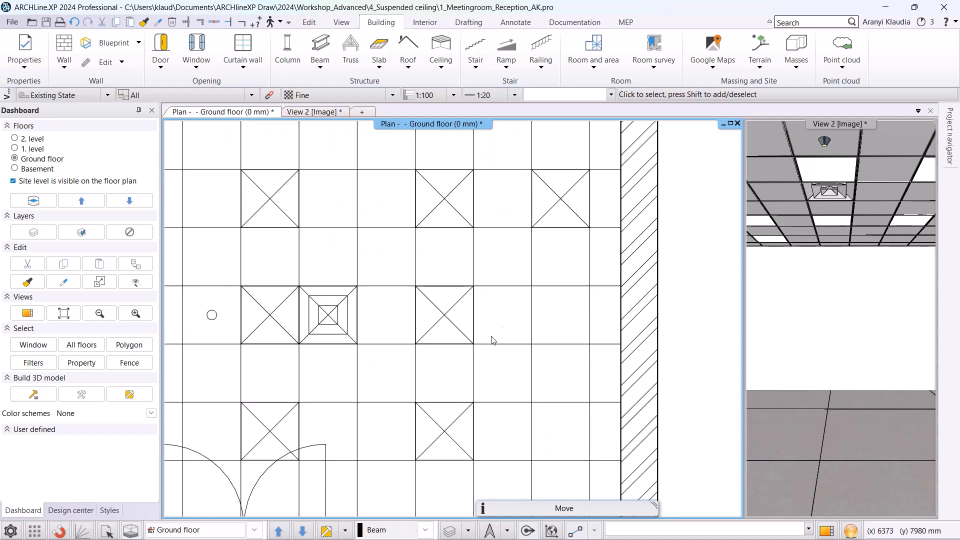
{"action": "left_click", "coordinate": [519, 359]}
{"action": "right_click", "coordinate": [502, 434]}
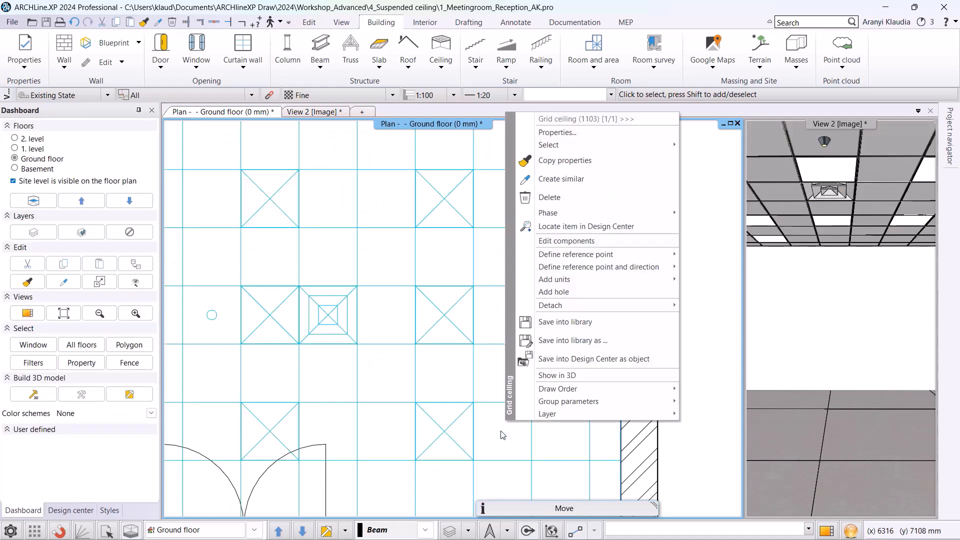
{"action": "mouse_move", "coordinate": [652, 284]}
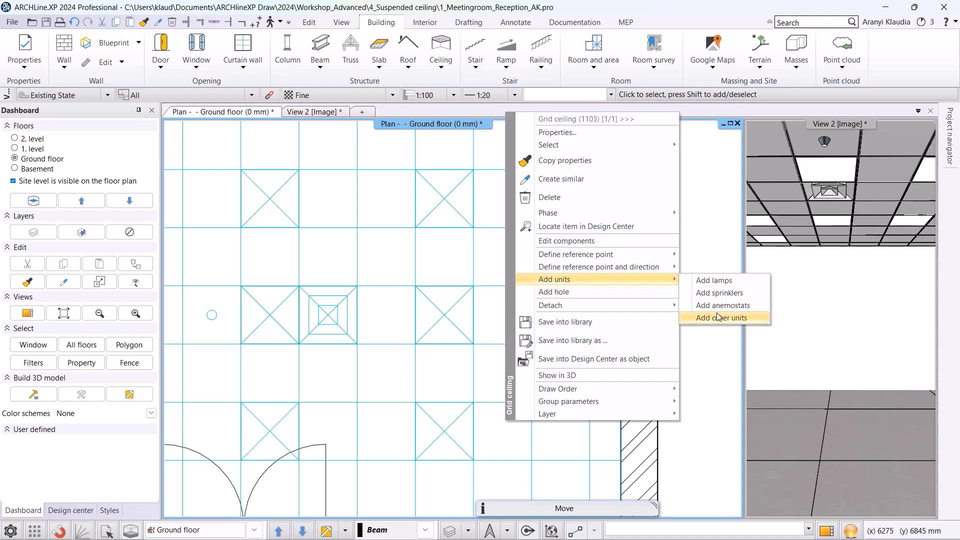
{"action": "left_click", "coordinate": [707, 282]}
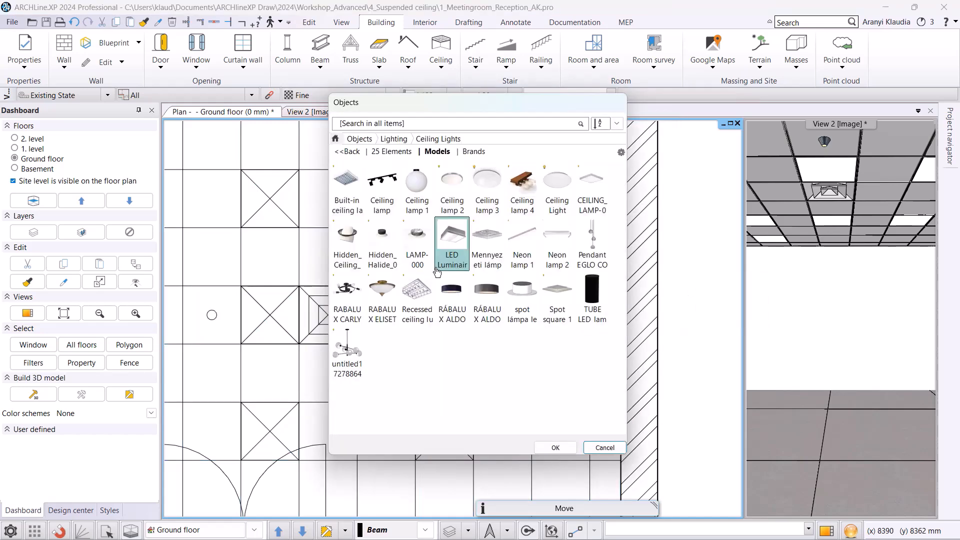
{"action": "left_click", "coordinate": [455, 242]}
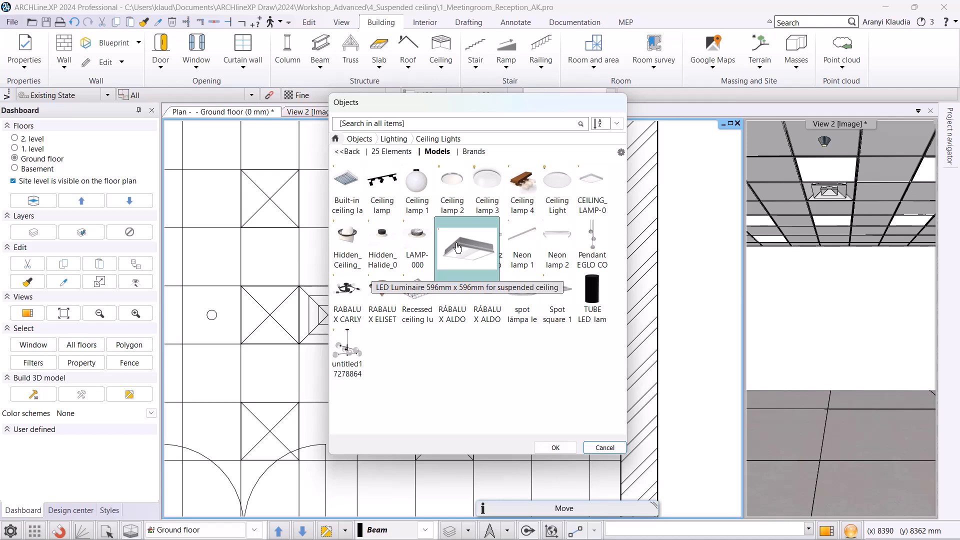
{"action": "left_click", "coordinate": [557, 447]}
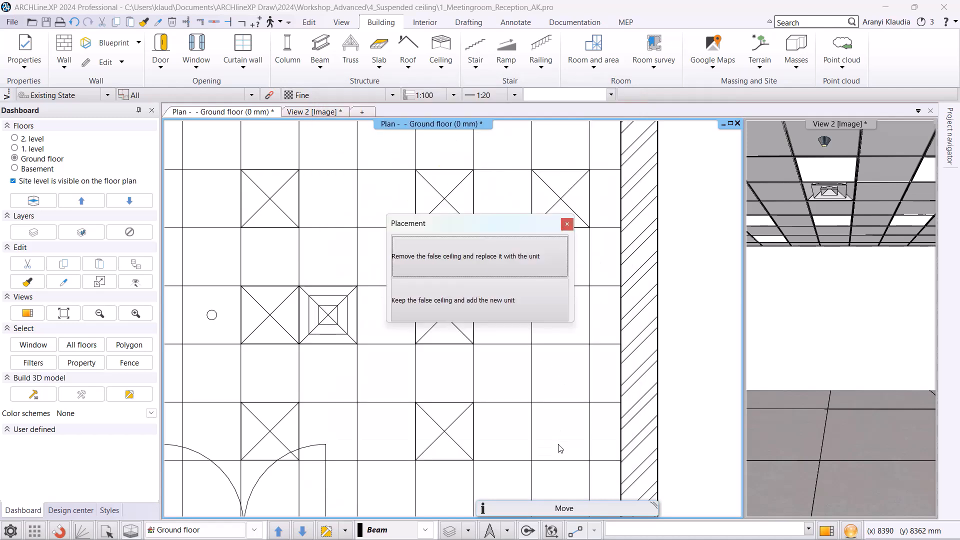
{"action": "left_click", "coordinate": [515, 262]}
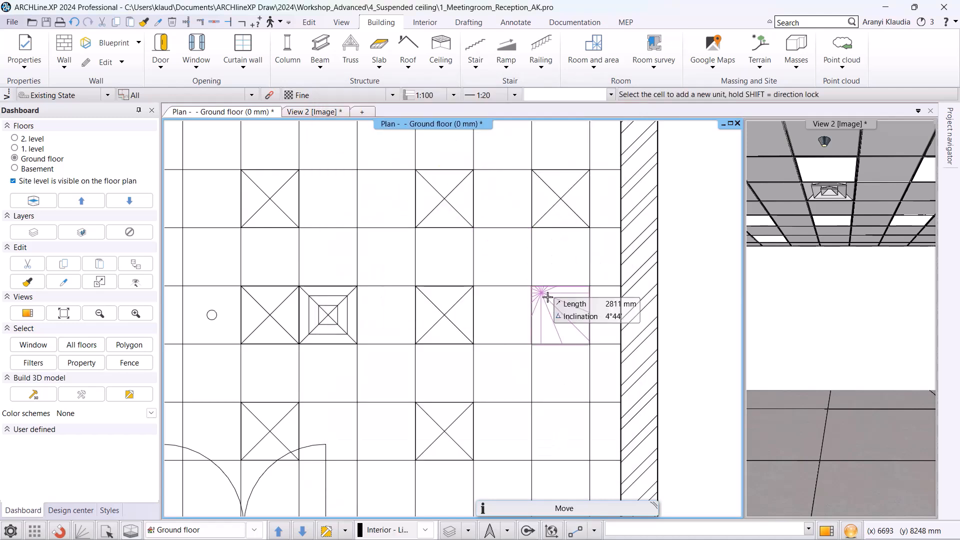
- Place the LED luminaires in the middle and lower lamp rows, in the same column as the copied lamp
{"action": "left_click", "coordinate": [560, 322]}
{"action": "left_click", "coordinate": [560, 437]}
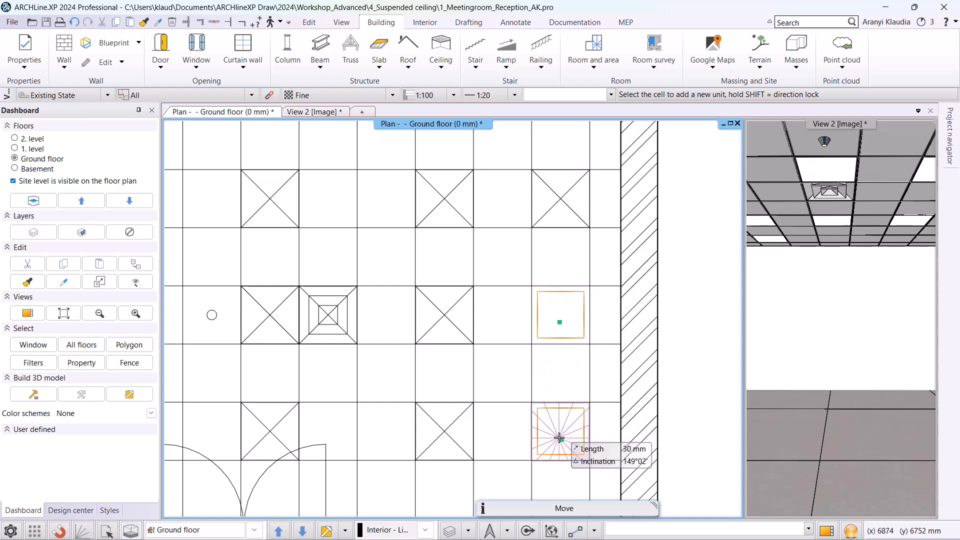
{"action": "key", "text": "Escape"}
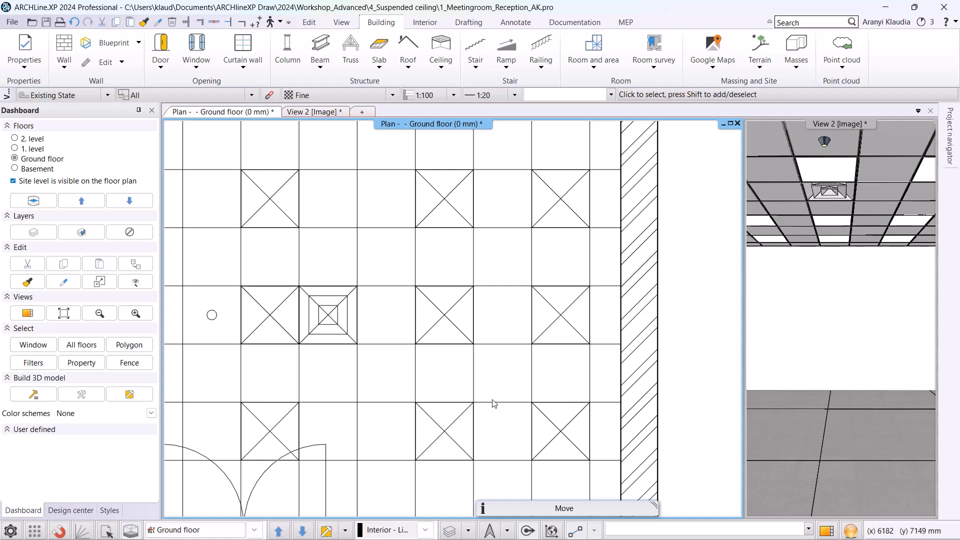
{"action": "scroll", "coordinate": [500, 360], "scroll_direction": "down", "scroll_amount": 5}
- Switch View 2 to the saved perspective 1_Reception
{"action": "left_click", "coordinate": [314, 112]}
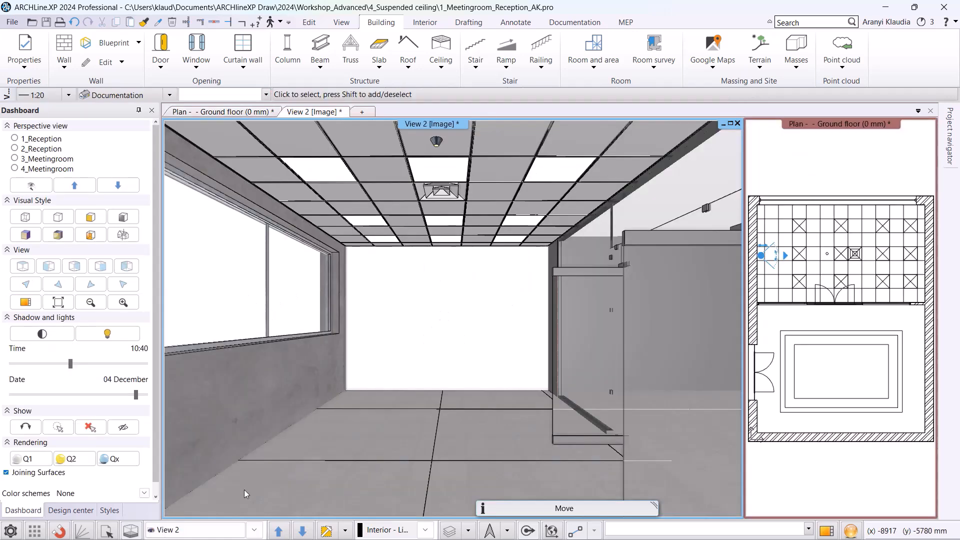
{"action": "left_click", "coordinate": [226, 529]}
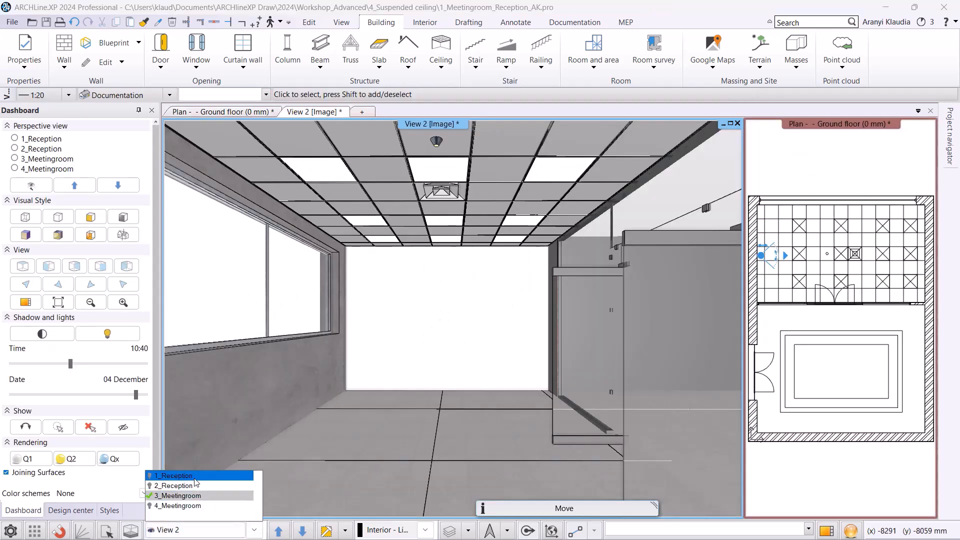
{"action": "left_click", "coordinate": [173, 475]}
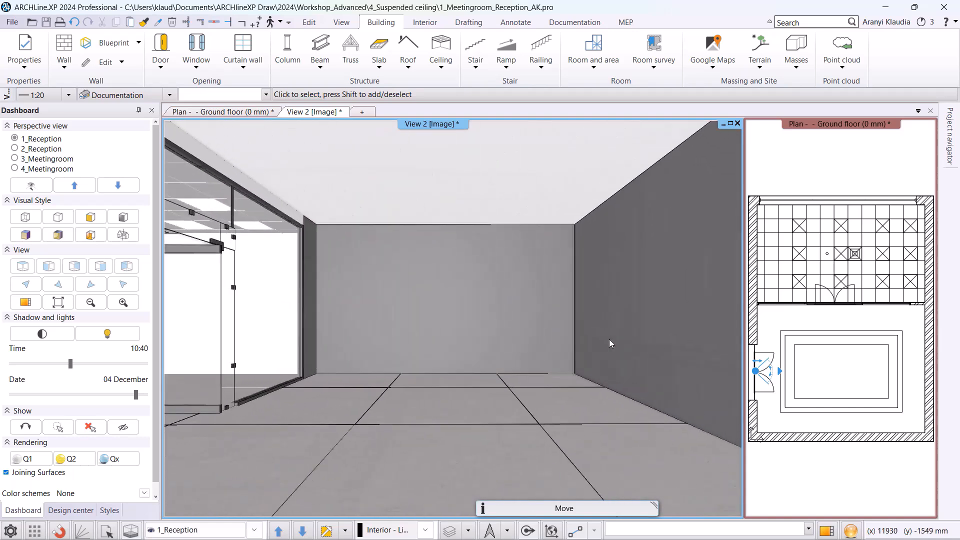
- Create a plain auto ceiling in the reception room on the ground floor plan, using the Normal plain ceiling style
{"action": "left_click", "coordinate": [256, 112]}
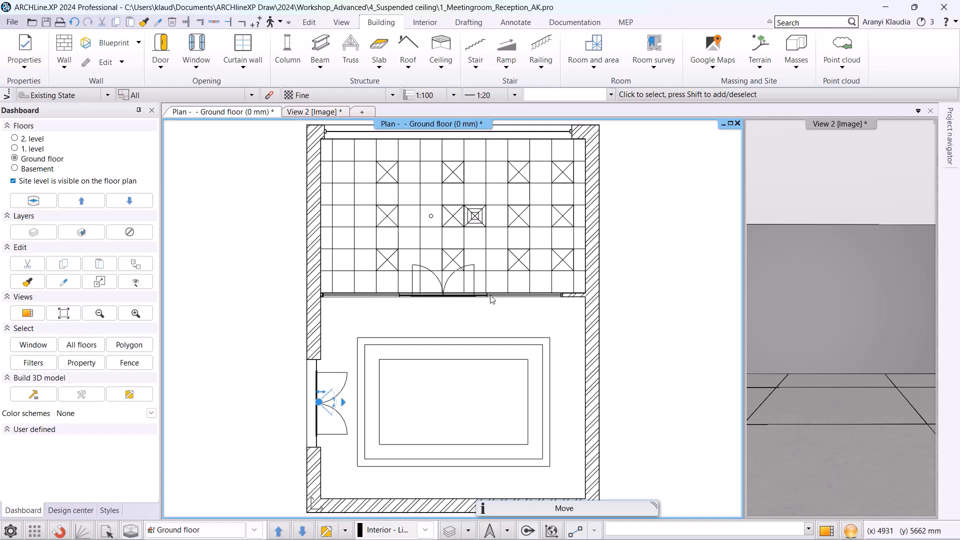
{"action": "left_click", "coordinate": [440, 65]}
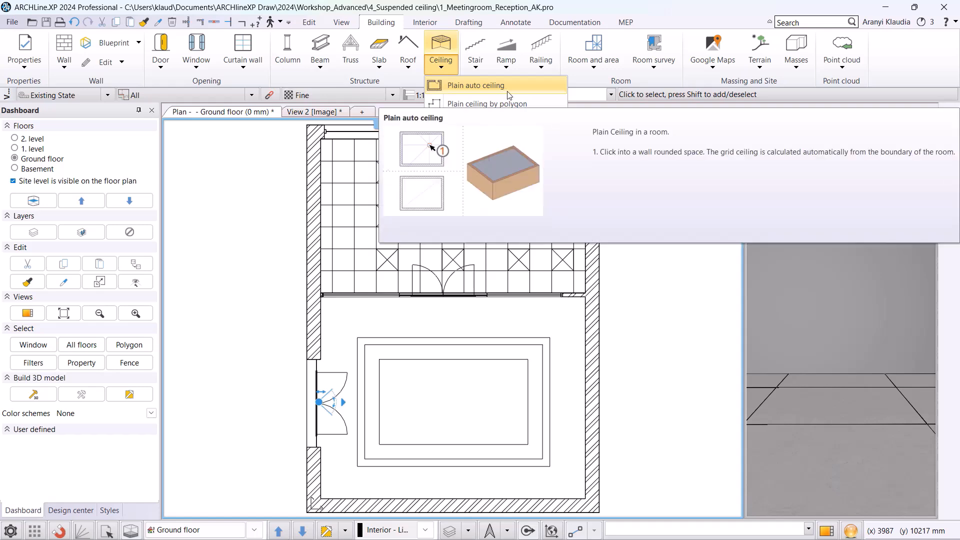
{"action": "left_click", "coordinate": [509, 86]}
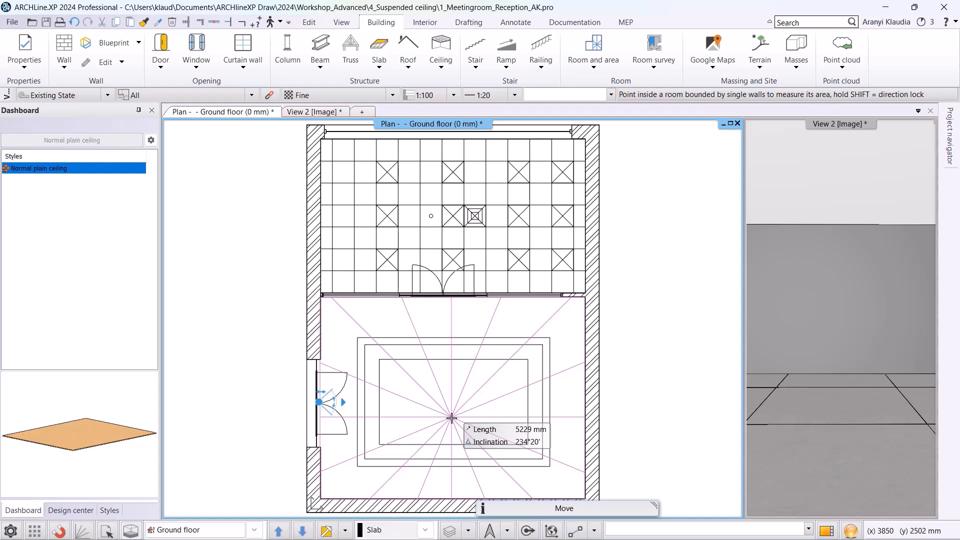
{"action": "left_click", "coordinate": [452, 418]}
{"action": "key", "text": "Escape"}
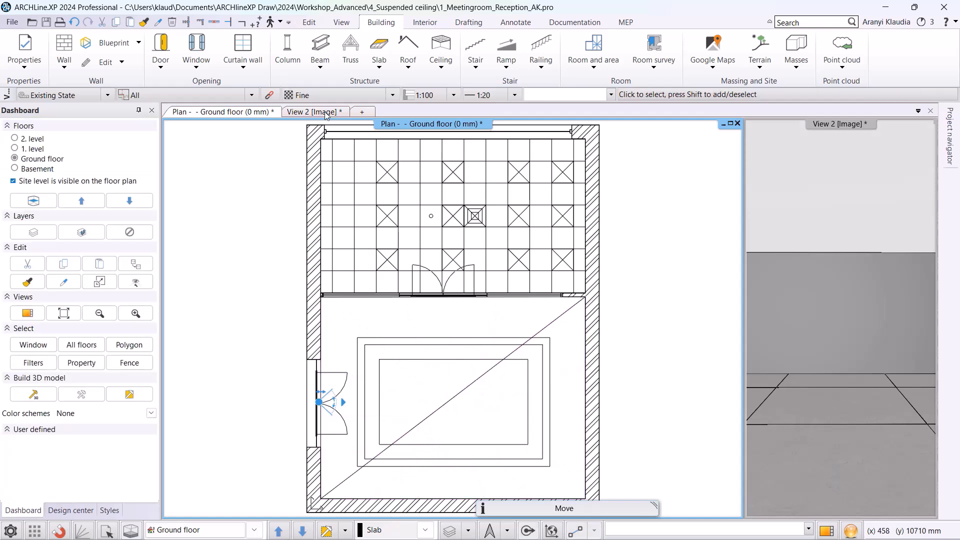
- In View 2, set the reception's plain ceiling base elevation to 3000 mm
{"action": "left_click", "coordinate": [325, 113]}
{"action": "left_click", "coordinate": [396, 212]}
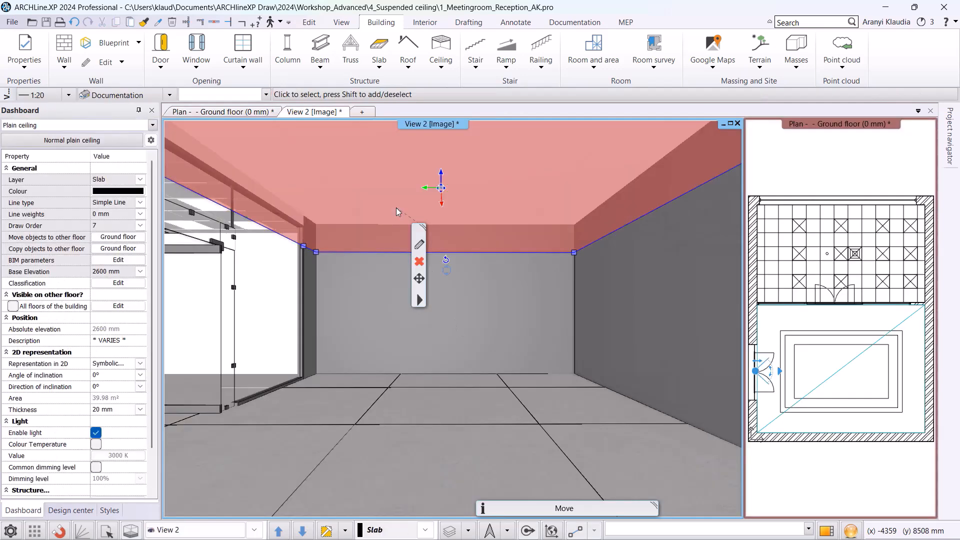
{"action": "left_click", "coordinate": [106, 274]}
{"action": "type", "text": "30"}
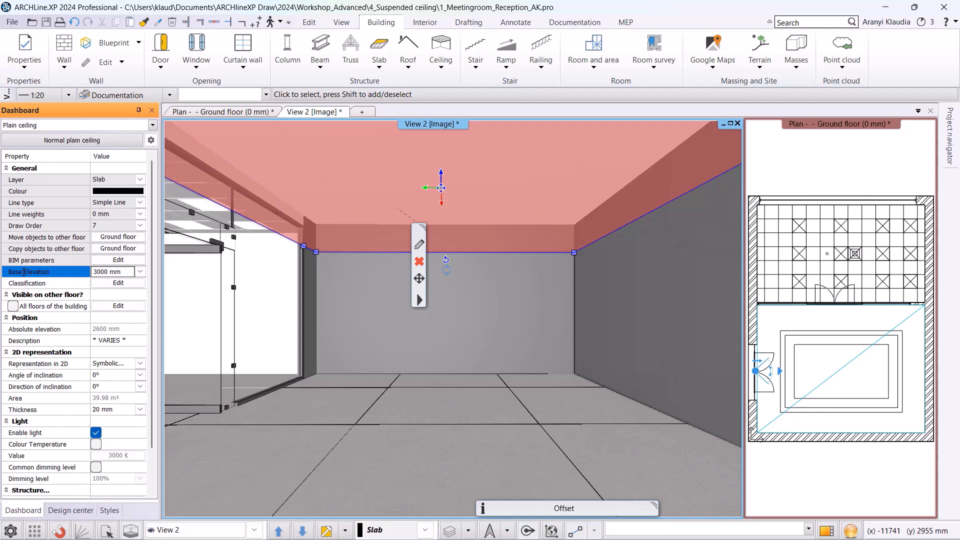
{"action": "key", "text": "Return"}
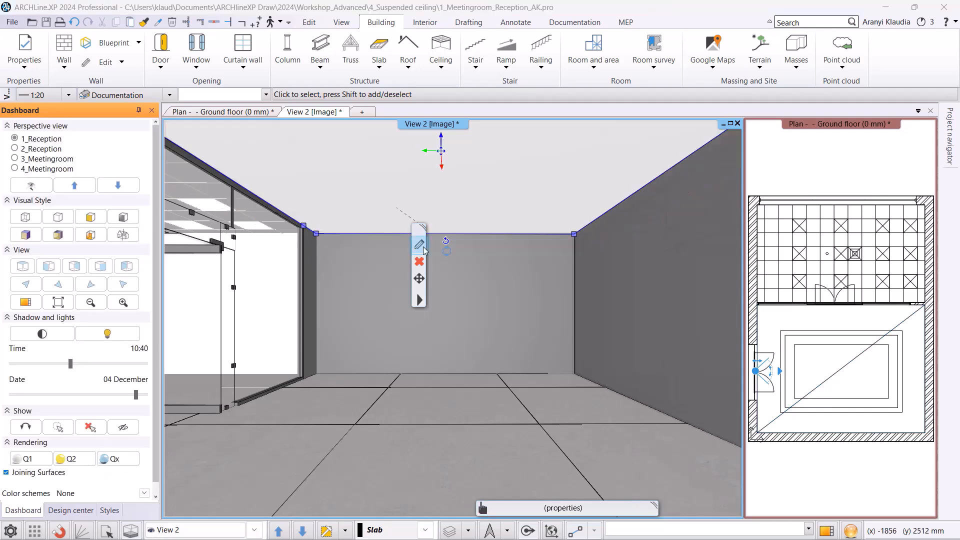
- Set the reception's plain ceiling thickness to 200 mm in its properties and inspect the preview from below
{"action": "left_click", "coordinate": [420, 245]}
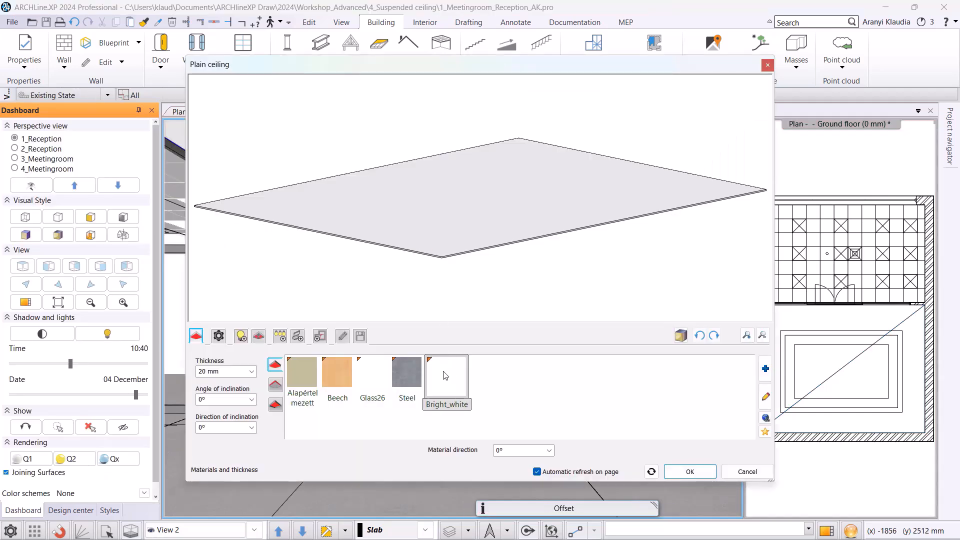
{"action": "left_click", "coordinate": [222, 372]}
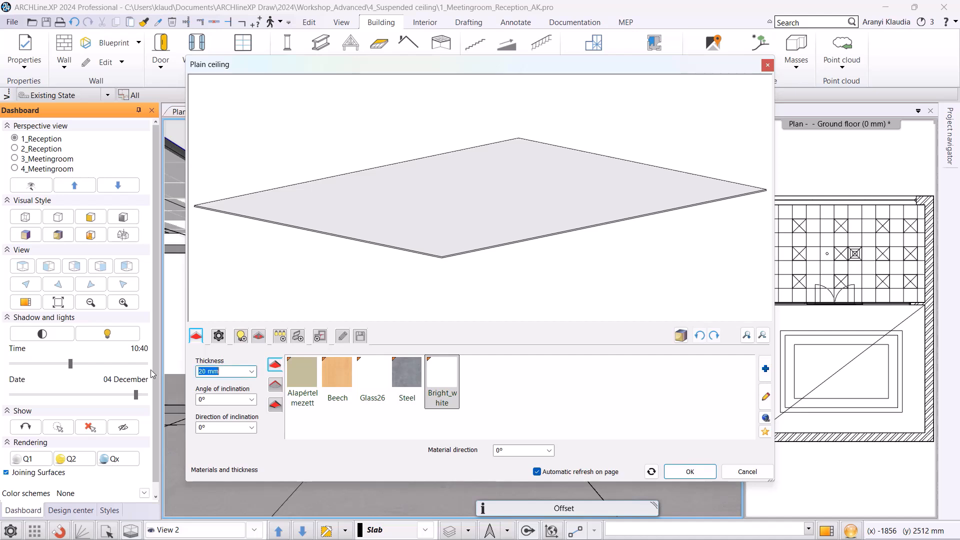
{"action": "type", "text": "200"}
{"action": "key", "text": "Return"}
{"action": "left_click_drag", "start_coordinate": [535, 274], "coordinate": [535, 198]}
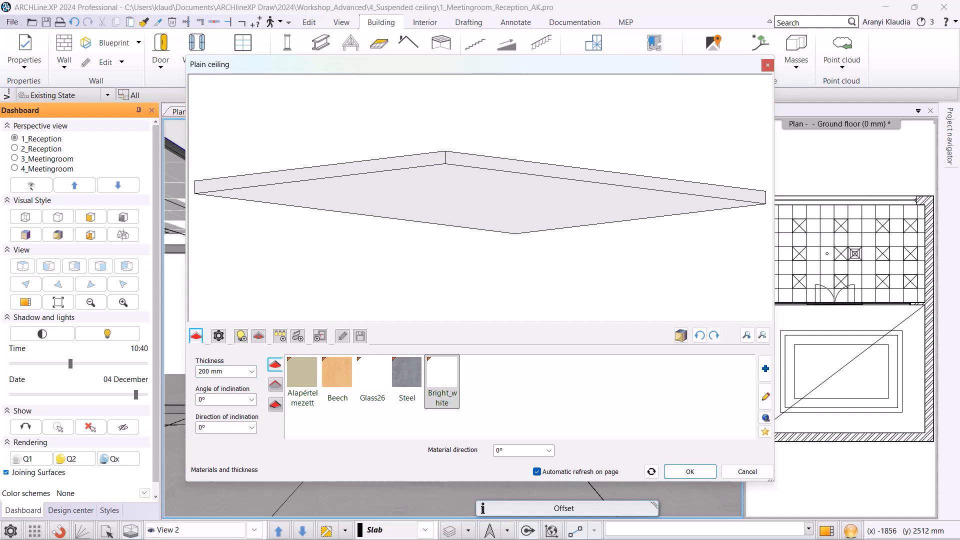
- Assign the Bright_white material to the reception's plain ceiling and apply its properties
{"action": "left_click", "coordinate": [445, 390]}
{"action": "left_click", "coordinate": [688, 473]}
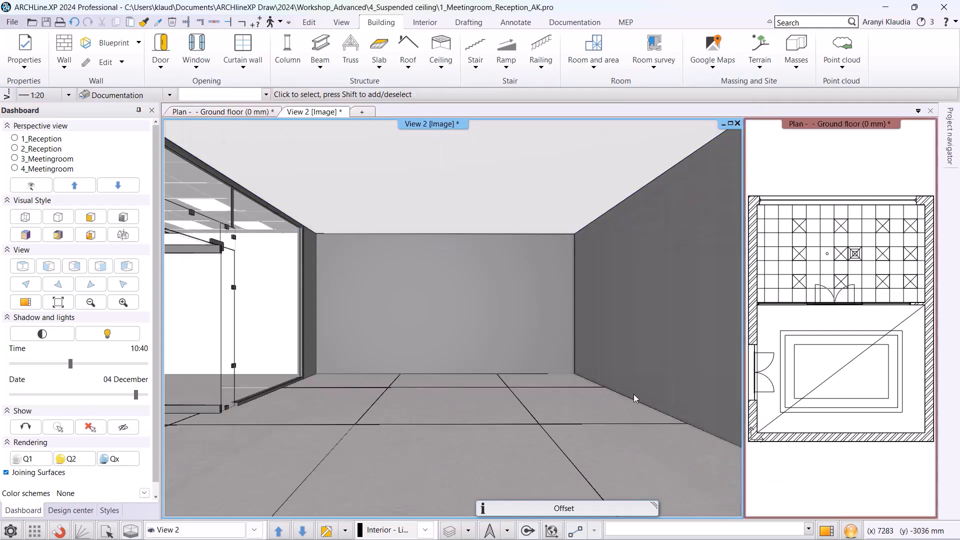
- On the ground floor plan, create a rectangular recess of about 4865 by 3127 mm in the reception's plain ceiling, following the middle guide rectangle
{"action": "left_click", "coordinate": [253, 112]}
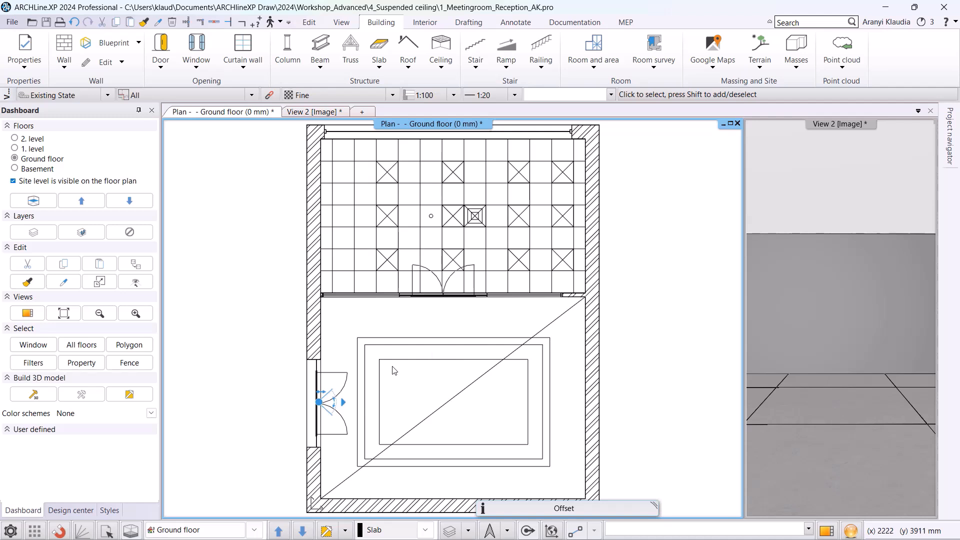
{"action": "left_click", "coordinate": [446, 69]}
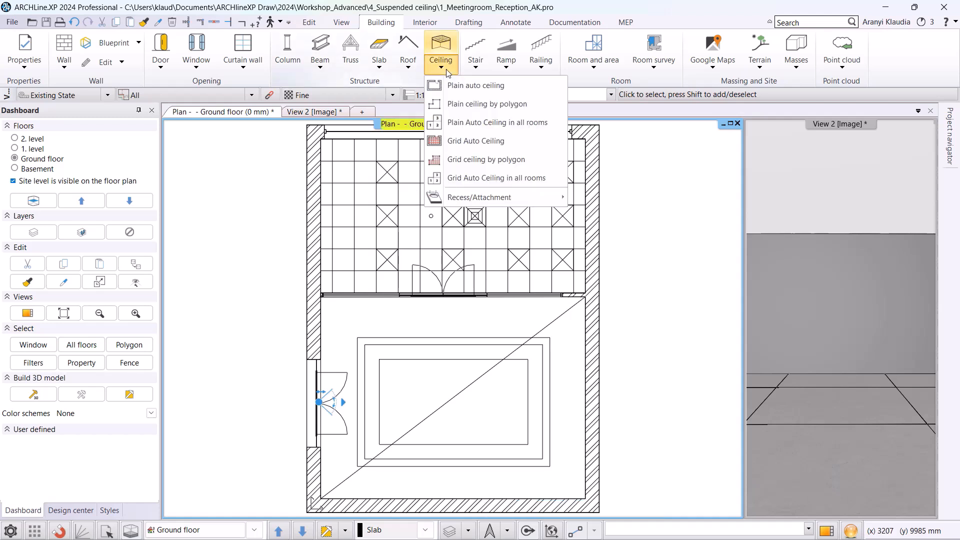
{"action": "mouse_move", "coordinate": [482, 205]}
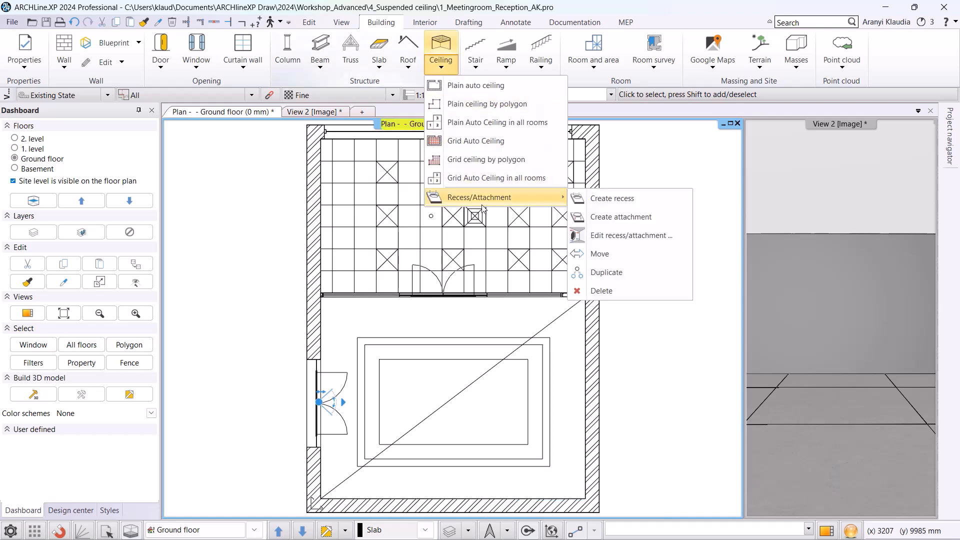
{"action": "left_click", "coordinate": [606, 201]}
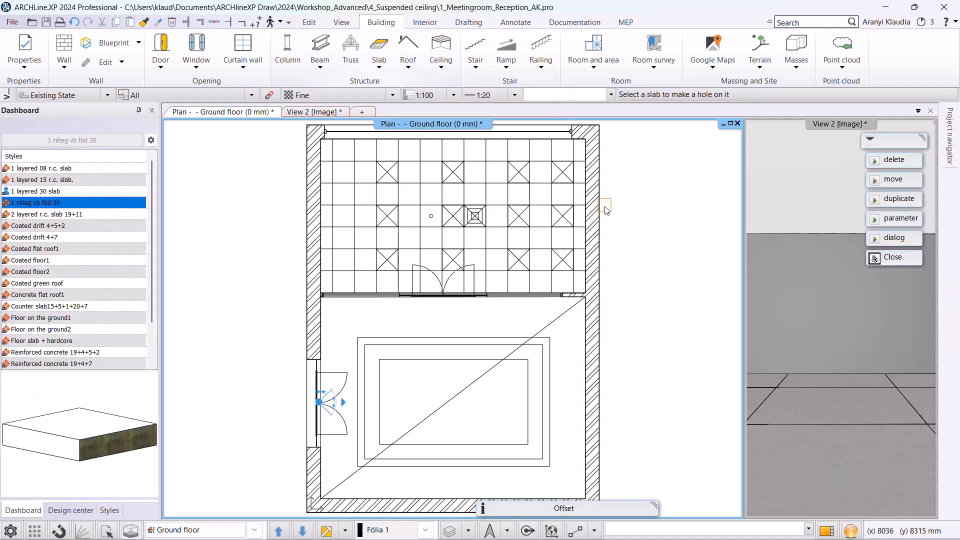
{"action": "left_click", "coordinate": [454, 396]}
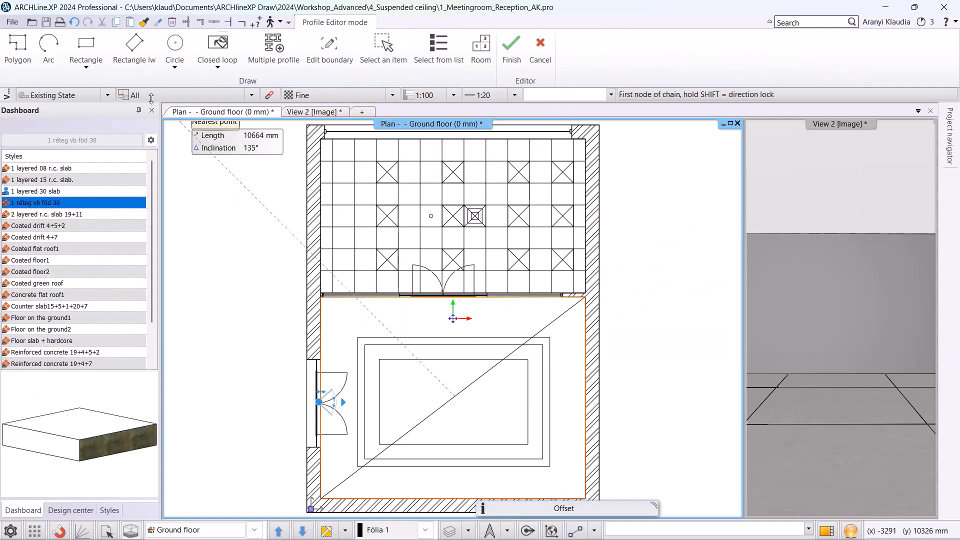
{"action": "left_click", "coordinate": [85, 49]}
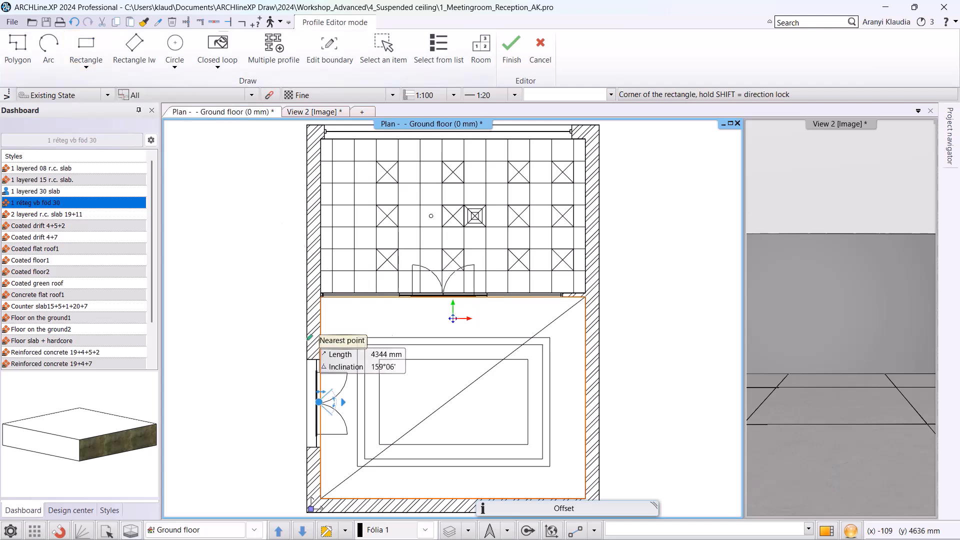
{"action": "left_click", "coordinate": [365, 345]}
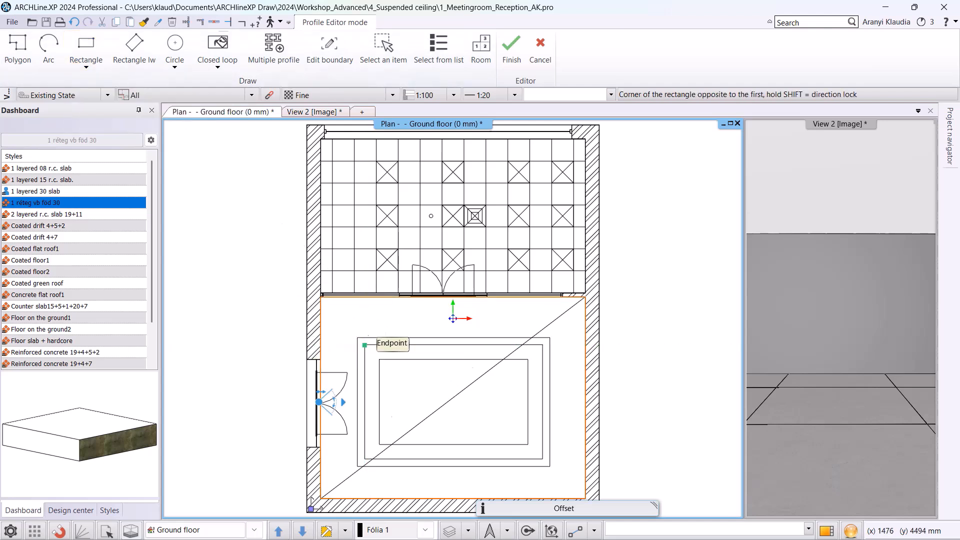
{"action": "left_click", "coordinate": [541, 458]}
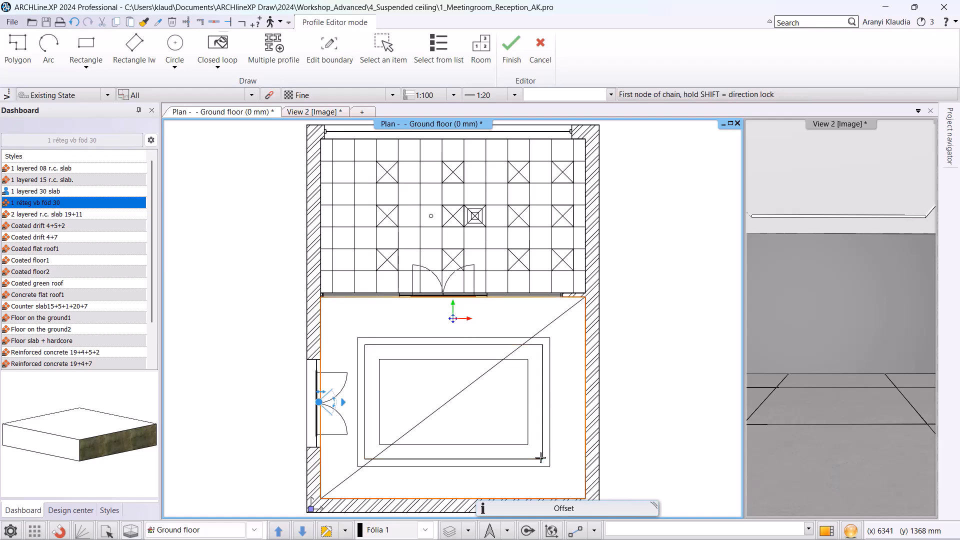
{"action": "key", "text": "Return"}
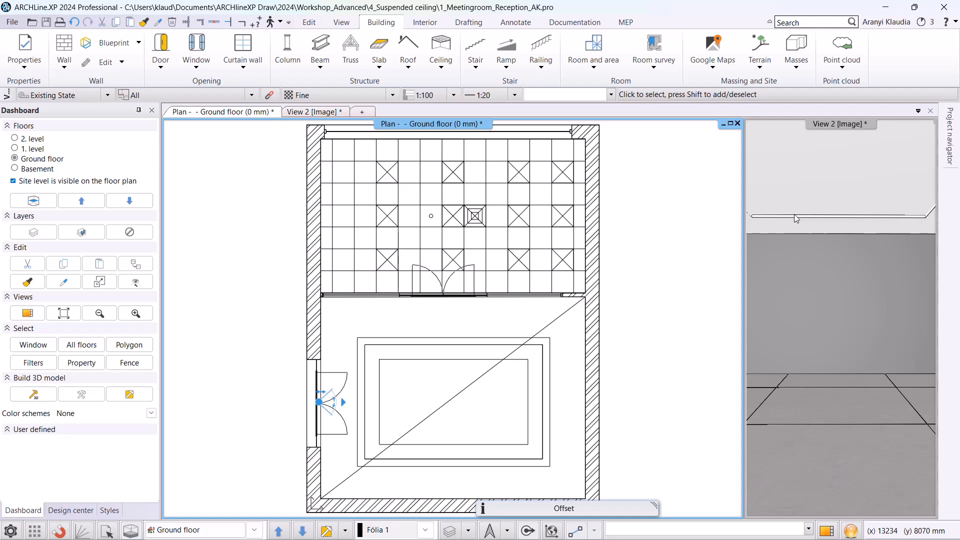
- Edit the reception ceiling's recess and set its depth to 100 mm
{"action": "left_click", "coordinate": [453, 73]}
{"action": "mouse_move", "coordinate": [482, 197]}
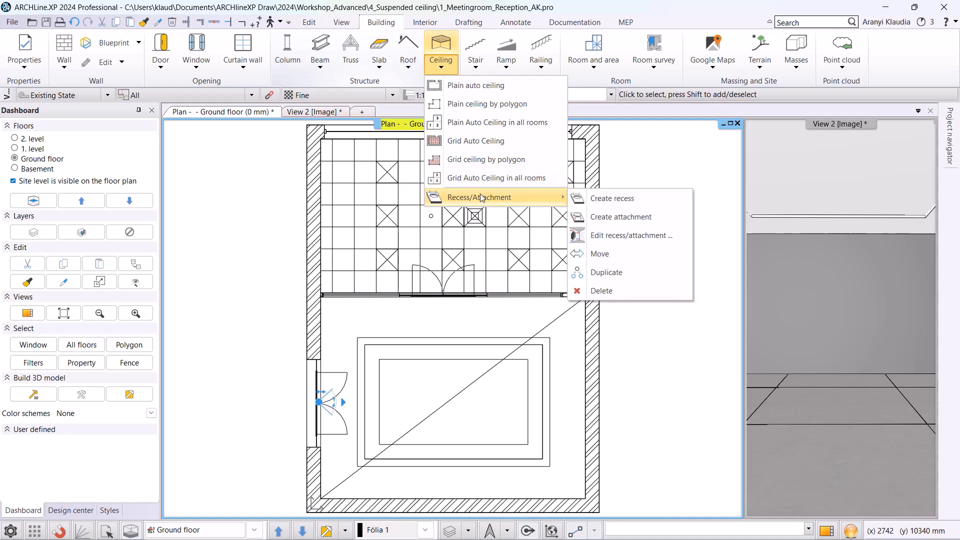
{"action": "left_click", "coordinate": [632, 235]}
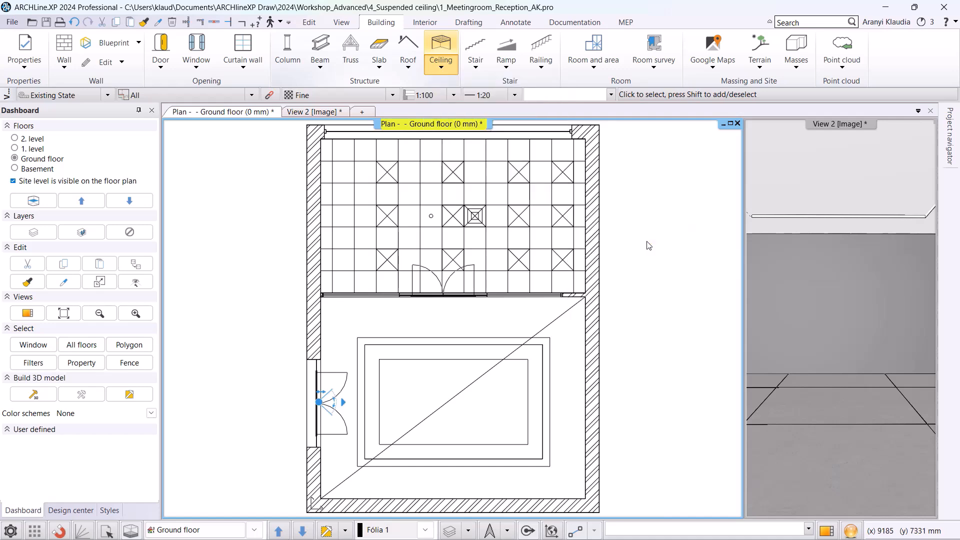
{"action": "left_click", "coordinate": [453, 406]}
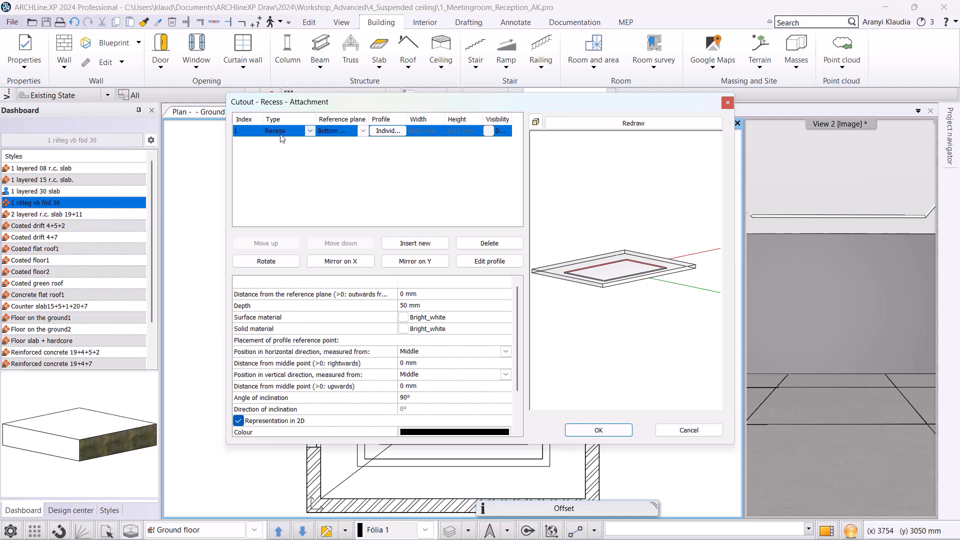
{"action": "key", "text": "2"}
{"action": "scroll", "coordinate": [554, 285], "scroll_direction": "up", "scroll_amount": 4}
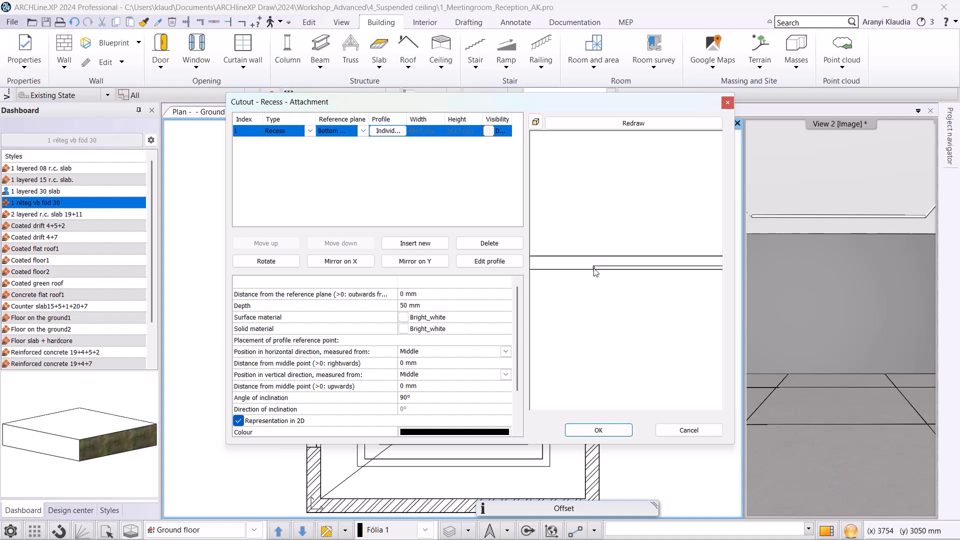
{"action": "left_click", "coordinate": [403, 309]}
{"action": "type", "text": "100"}
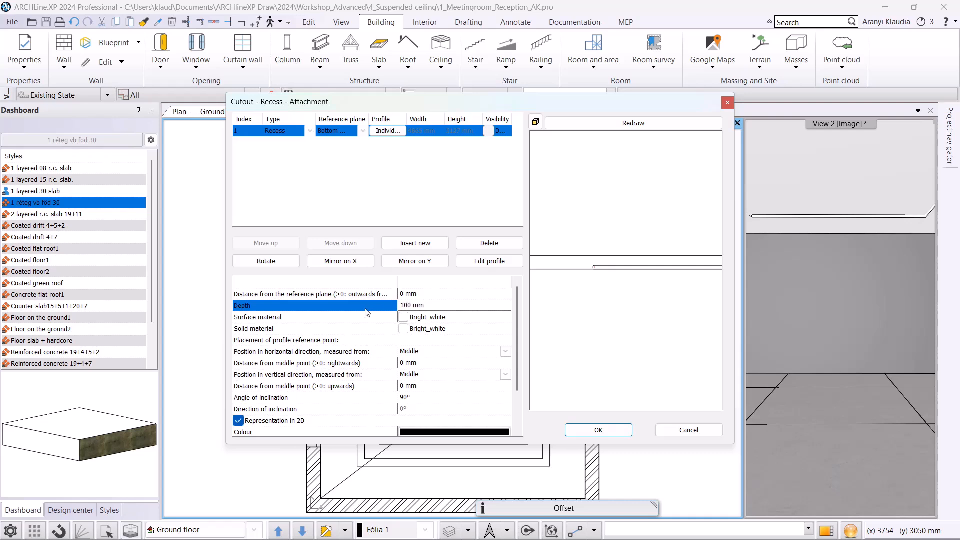
{"action": "left_click", "coordinate": [622, 125]}
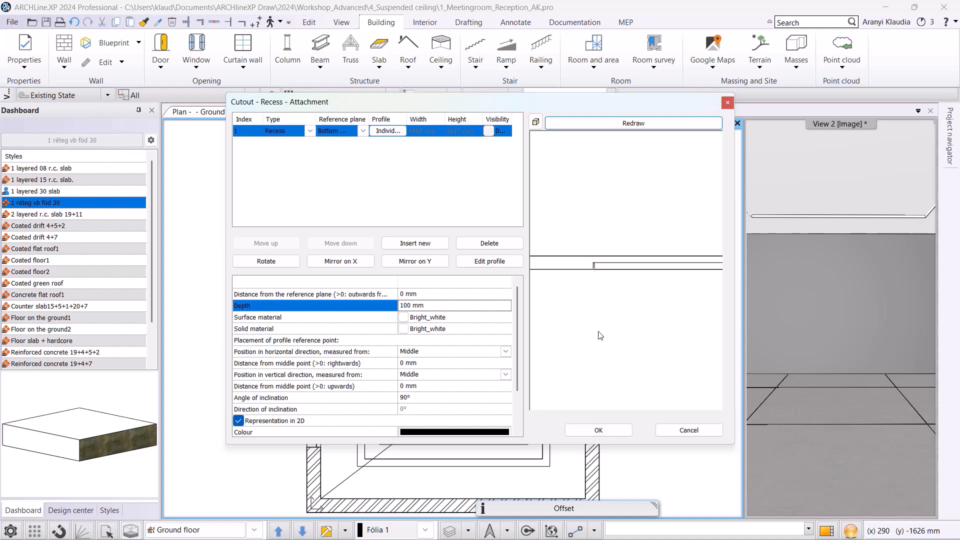
{"action": "left_click", "coordinate": [599, 430]}
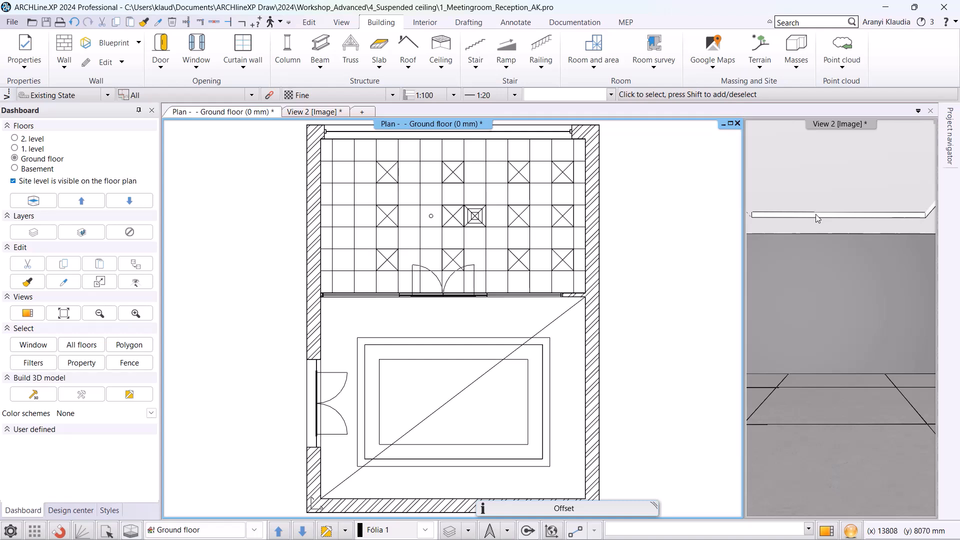
- Add a second rectangular recess of 5267 by 3525 mm to the reception's plain ceiling along the outer guide rectangle and check it in View 2
{"action": "left_click", "coordinate": [447, 66]}
{"action": "mouse_move", "coordinate": [456, 195]}
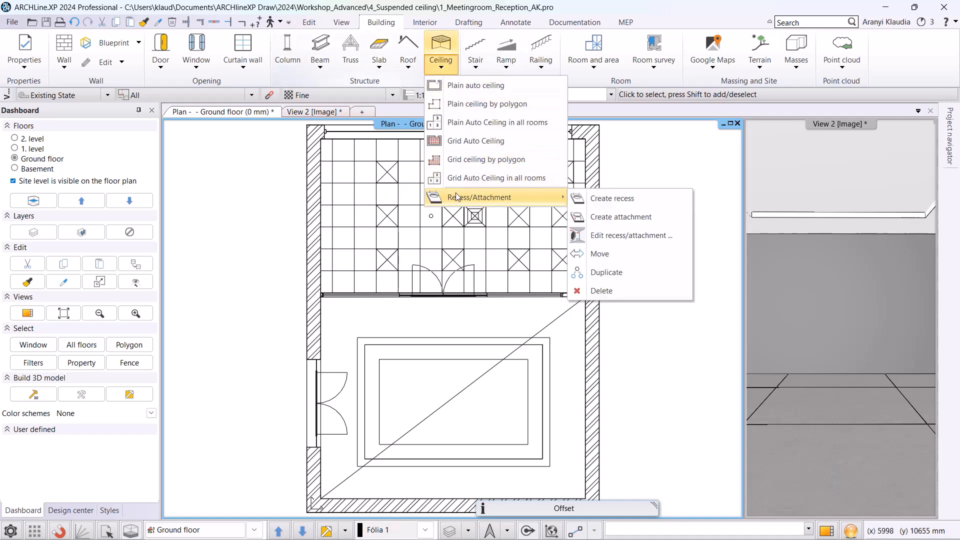
{"action": "left_click", "coordinate": [614, 199]}
{"action": "left_click", "coordinate": [471, 378]}
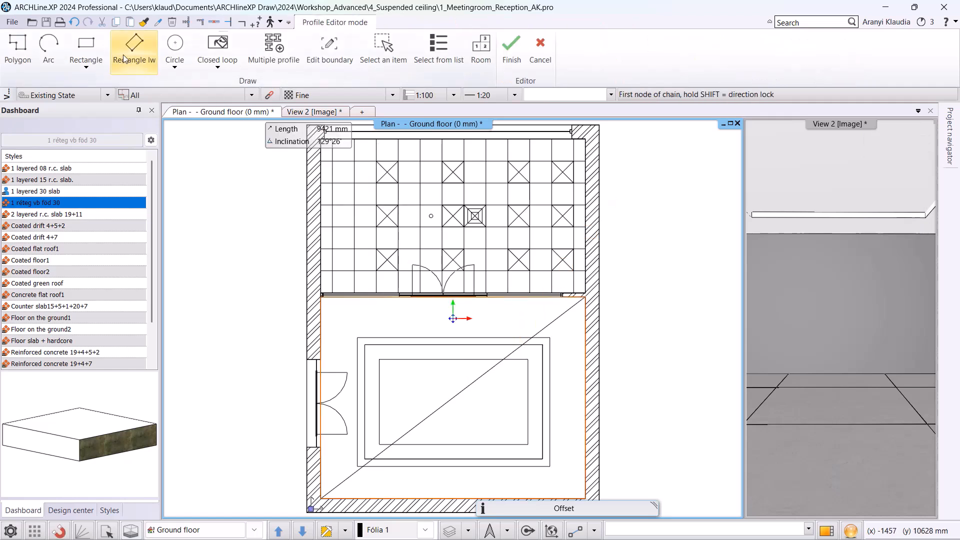
{"action": "left_click", "coordinate": [86, 46]}
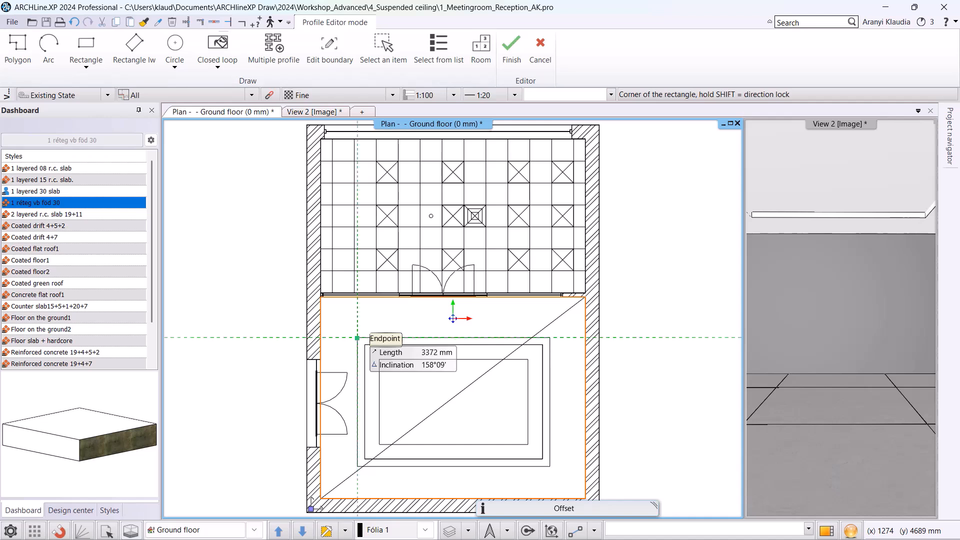
{"action": "left_click", "coordinate": [357, 338]}
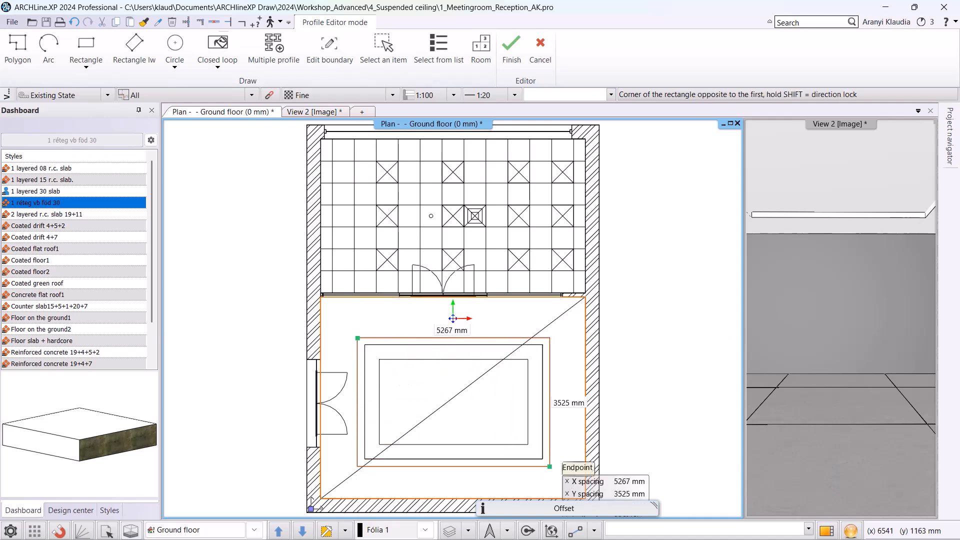
{"action": "left_click", "coordinate": [550, 466]}
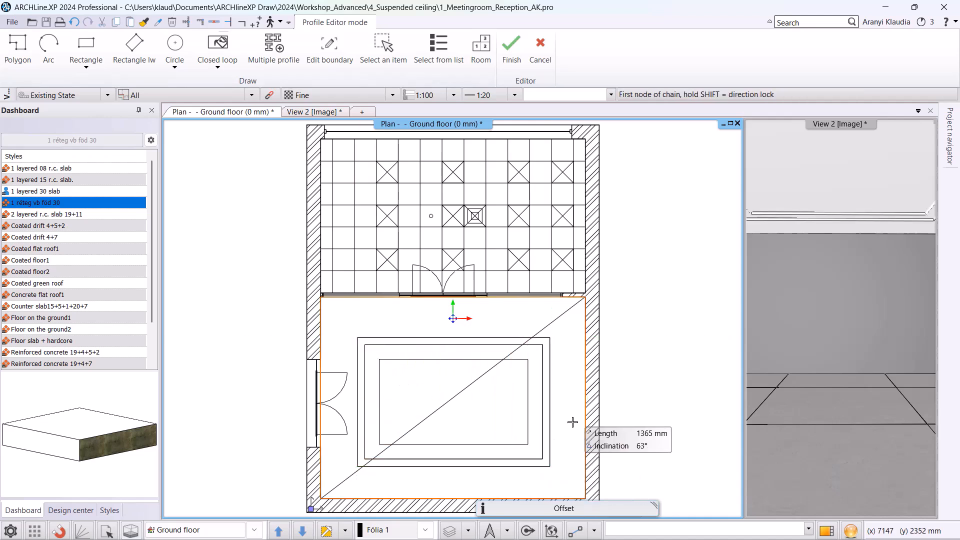
{"action": "key", "text": "Return"}
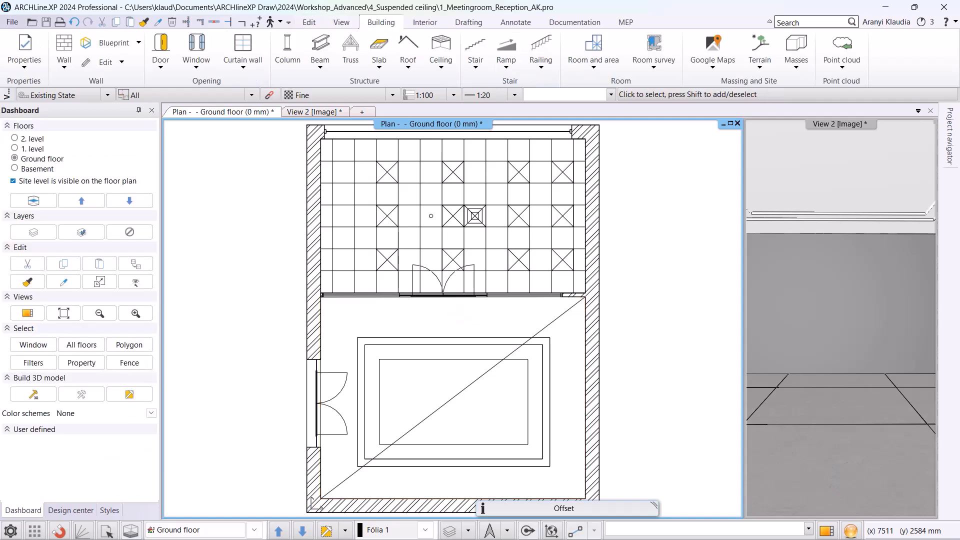
{"action": "left_click", "coordinate": [330, 113]}
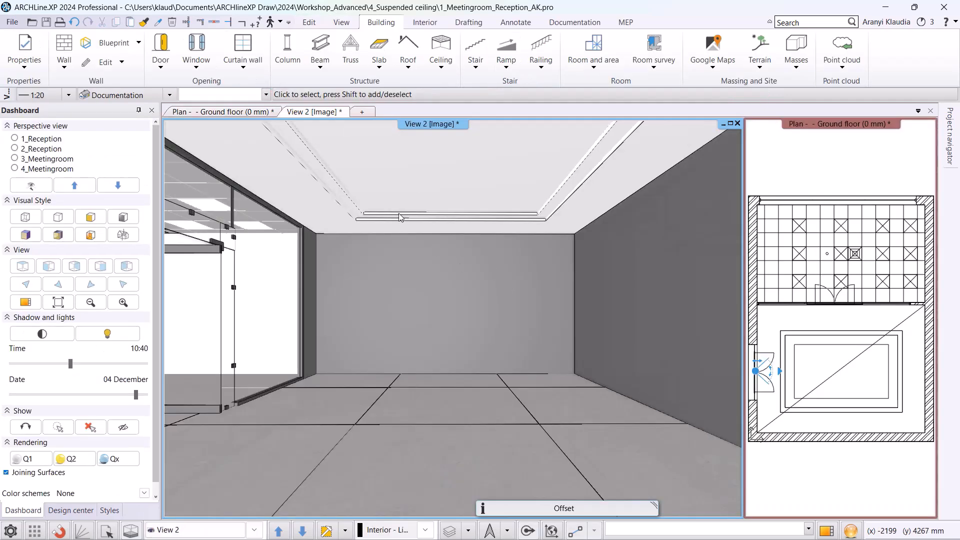
- Edit the larger recess in the reception's plain ceiling, setting its distance from the reference plane to -50 mm
{"action": "left_click", "coordinate": [224, 111]}
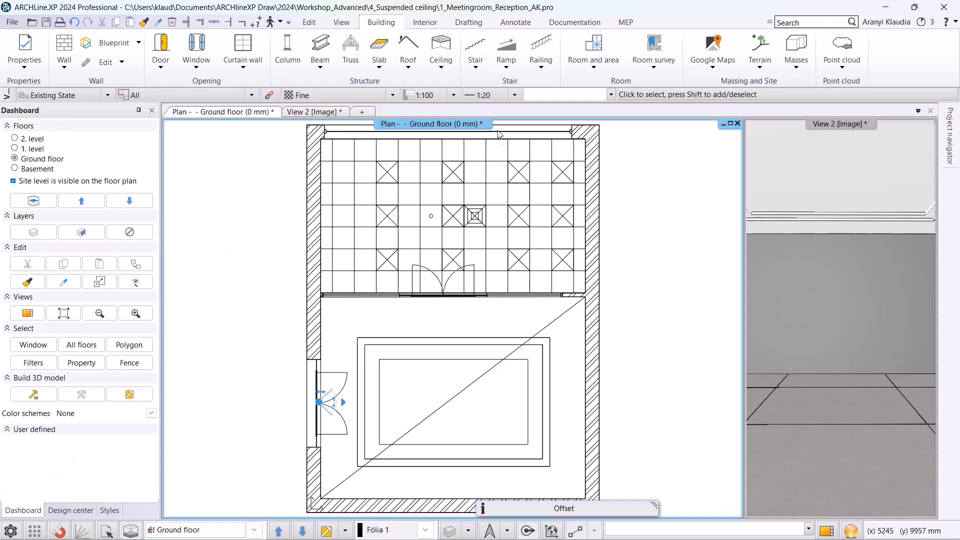
{"action": "left_click", "coordinate": [435, 66]}
{"action": "mouse_move", "coordinate": [488, 197]}
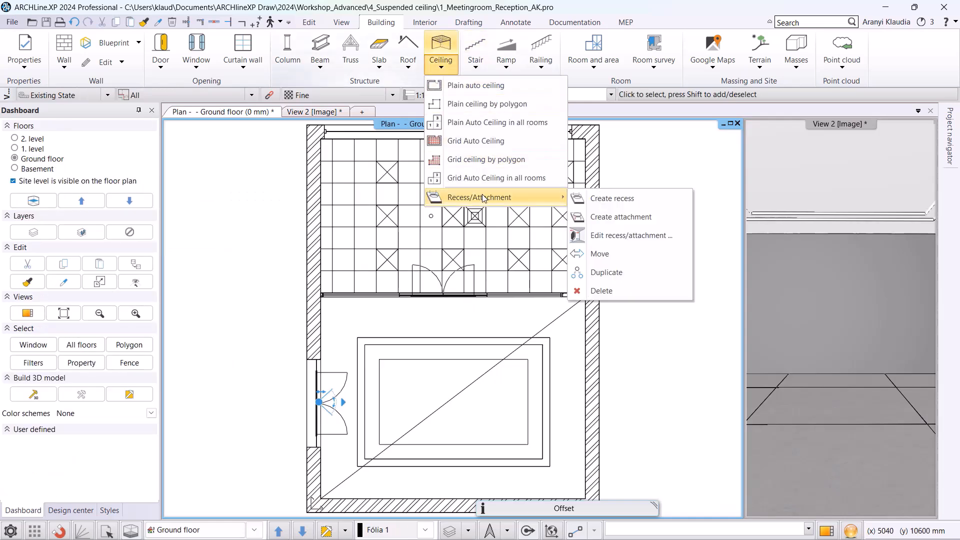
{"action": "left_click", "coordinate": [601, 235]}
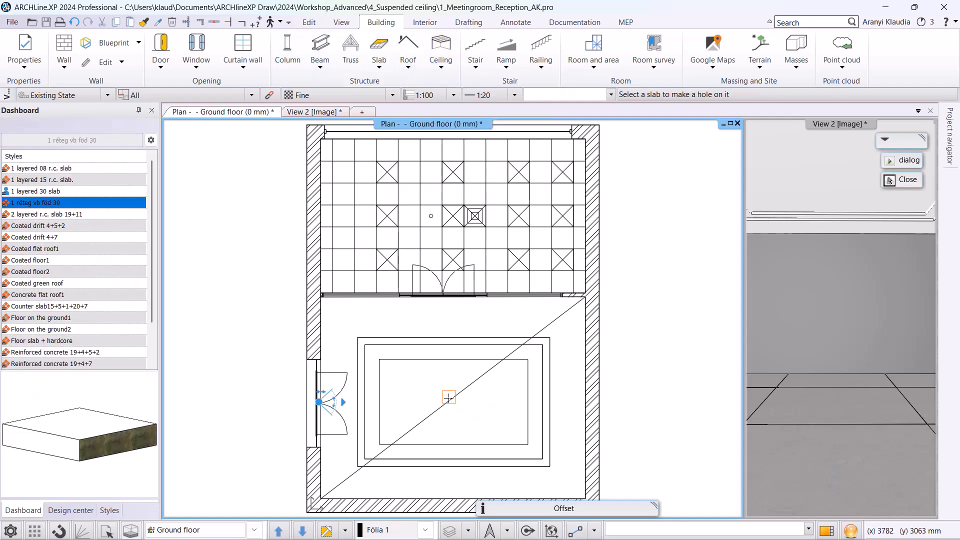
{"action": "left_click", "coordinate": [449, 398]}
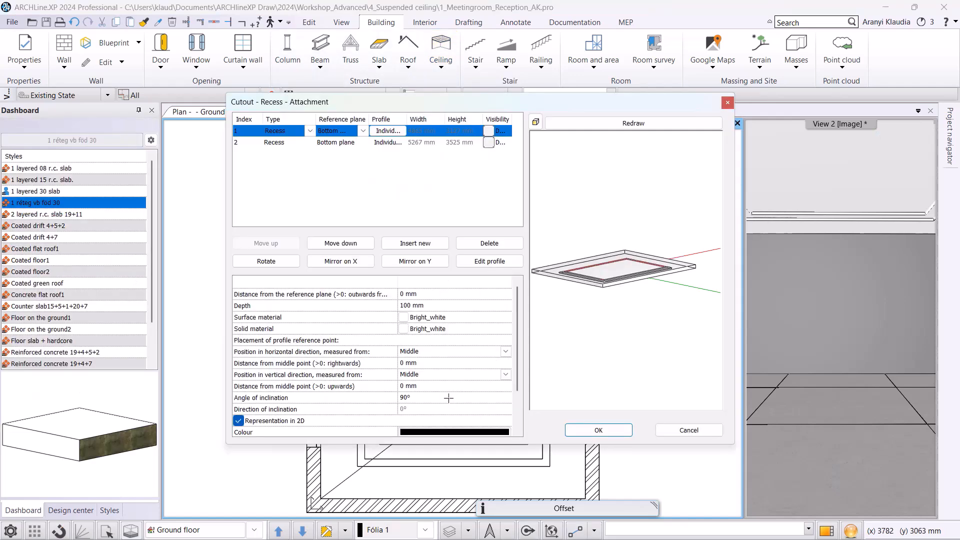
{"action": "left_click", "coordinate": [275, 143]}
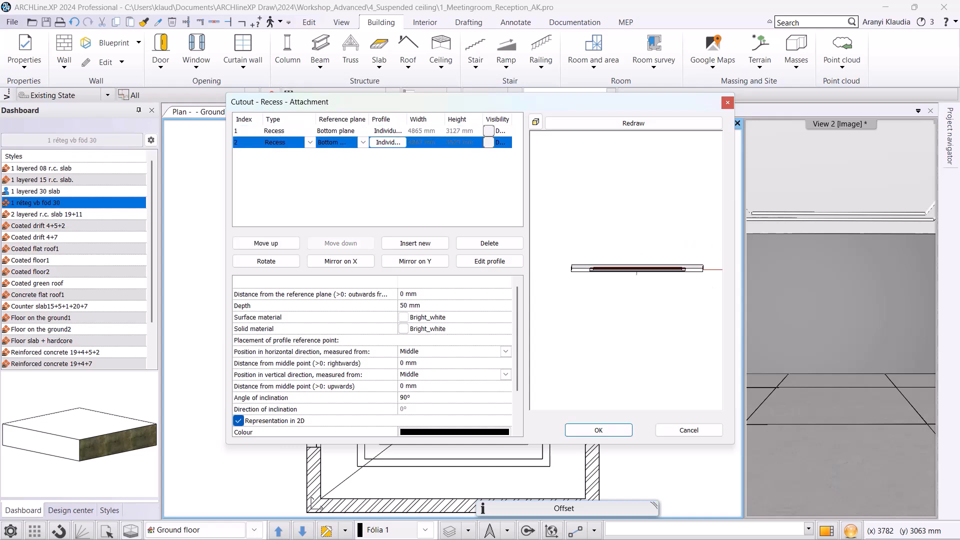
{"action": "scroll", "coordinate": [618, 306], "scroll_direction": "up", "scroll_amount": 2}
{"action": "middle_click_drag", "start_coordinate": [618, 305], "coordinate": [601, 258]}
{"action": "scroll", "coordinate": [601, 245], "scroll_direction": "up", "scroll_amount": 2}
{"action": "left_click_drag", "start_coordinate": [600, 262], "coordinate": [589, 278]}
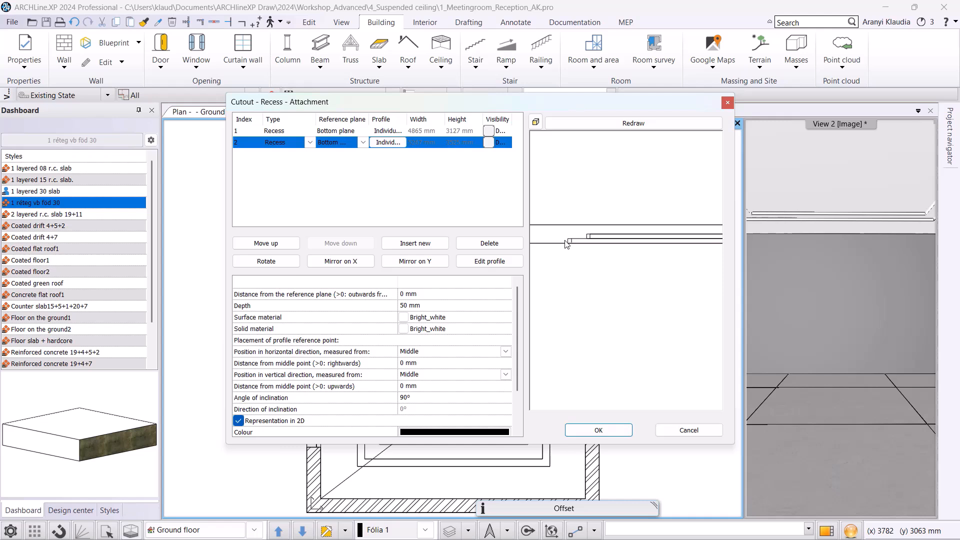
{"action": "left_click", "coordinate": [415, 295]}
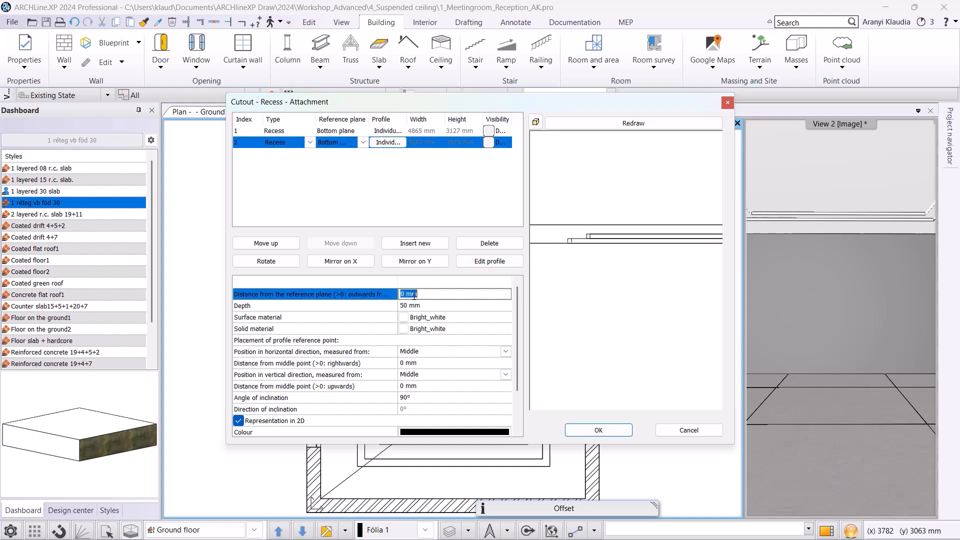
{"action": "type", "text": "-50"}
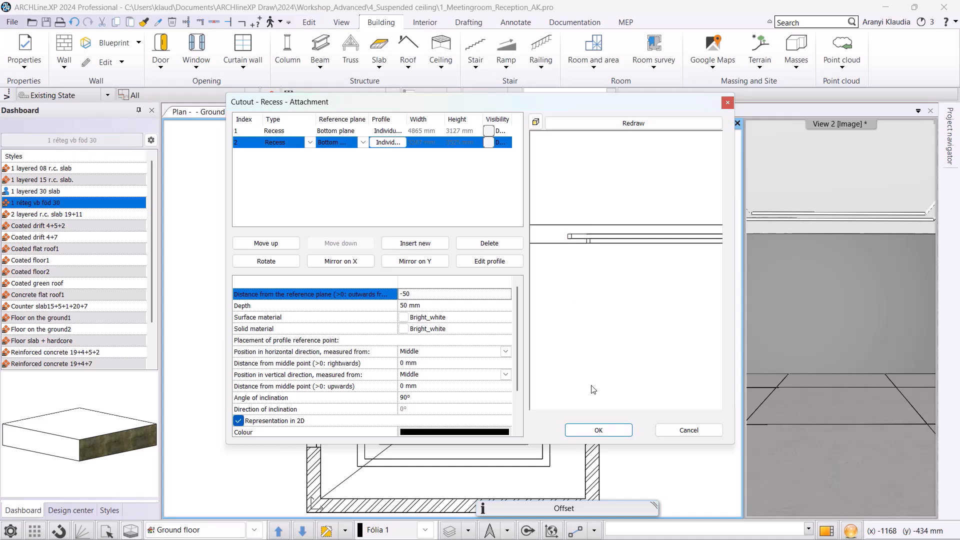
{"action": "left_click", "coordinate": [598, 431]}
- Create a rectangular attachment of 4067 by 2329 mm on the reception's plain ceiling, following the inner guide rectangle
{"action": "left_click", "coordinate": [440, 70]}
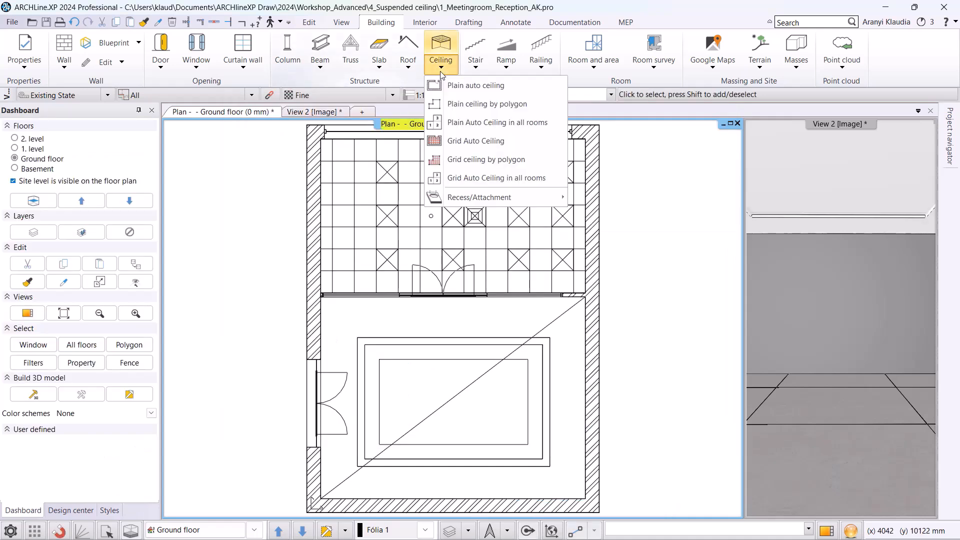
{"action": "mouse_move", "coordinate": [518, 196]}
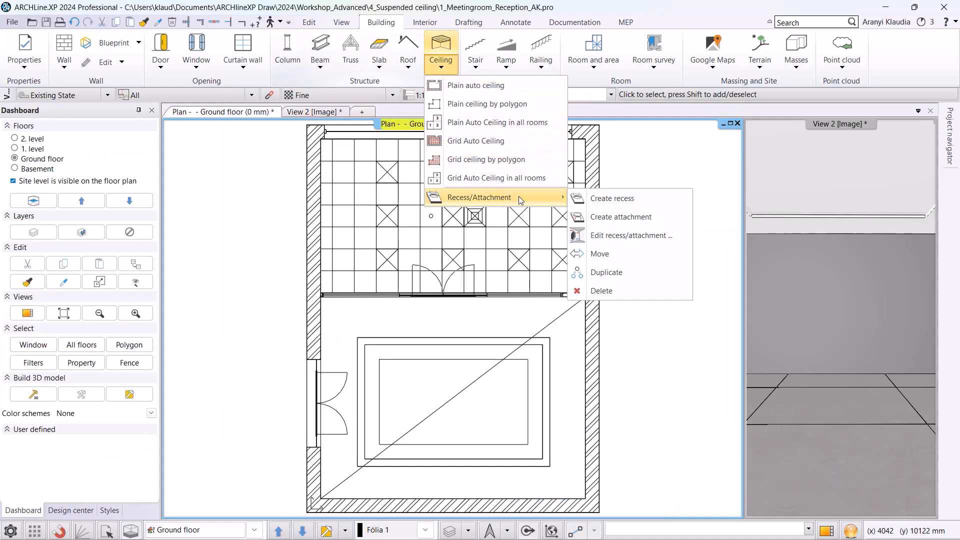
{"action": "left_click", "coordinate": [622, 220]}
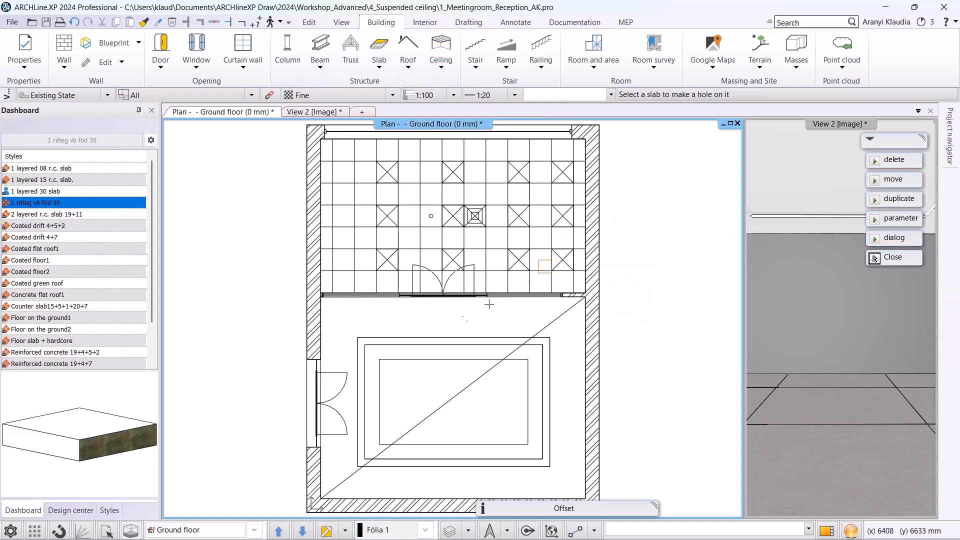
{"action": "left_click", "coordinate": [446, 400]}
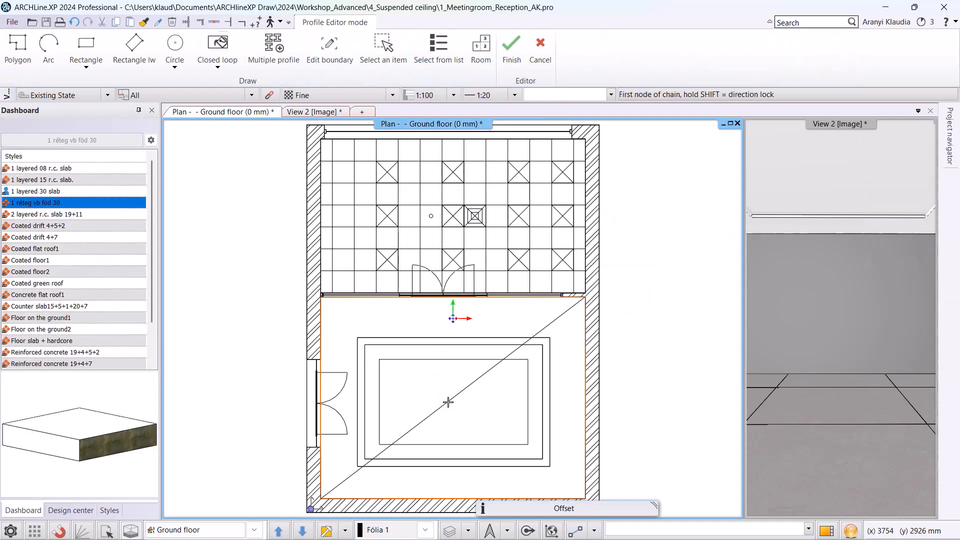
{"action": "left_click", "coordinate": [84, 44]}
{"action": "left_click", "coordinate": [380, 360]}
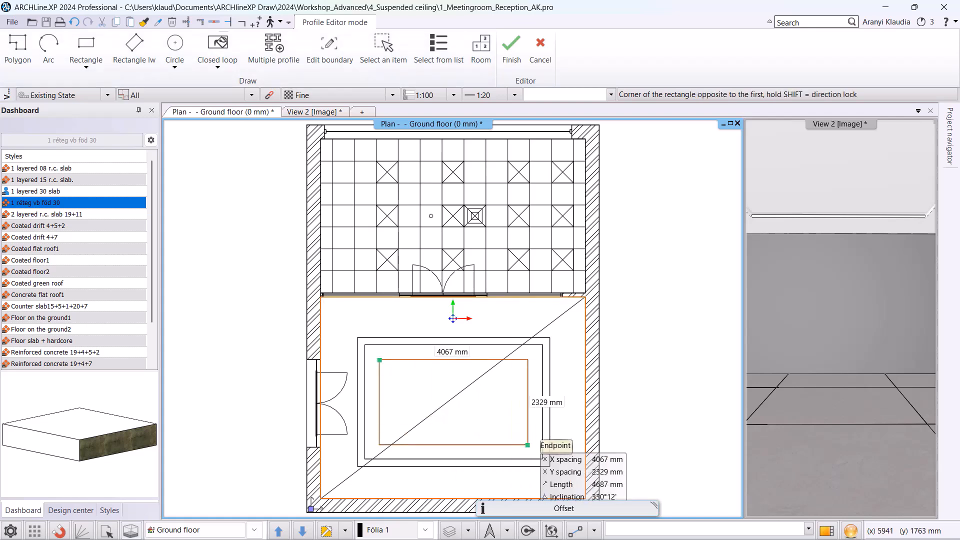
{"action": "left_click", "coordinate": [528, 444]}
{"action": "key", "text": "Return"}
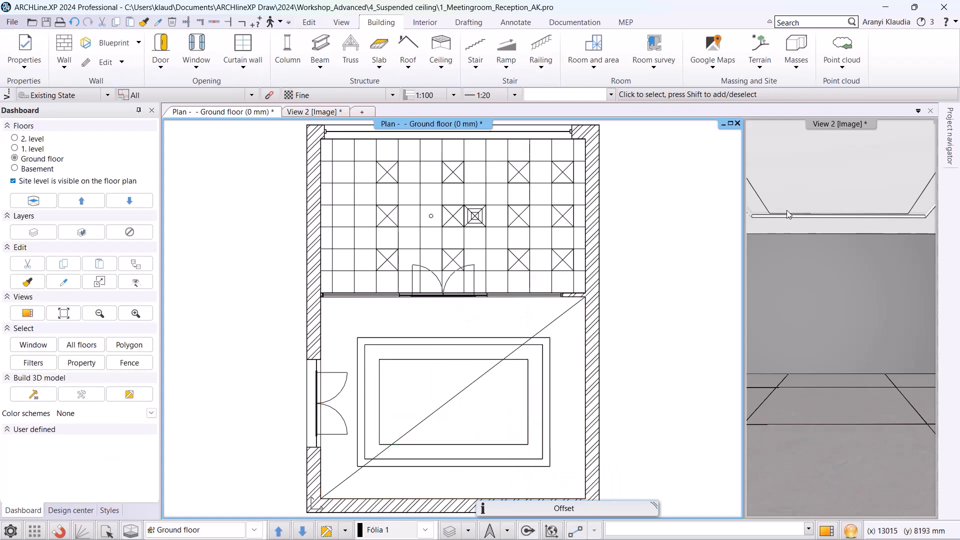
- Edit the attachment on the reception's plain ceiling, setting its distance from the reference plane to -50 mm
{"action": "left_click", "coordinate": [442, 64]}
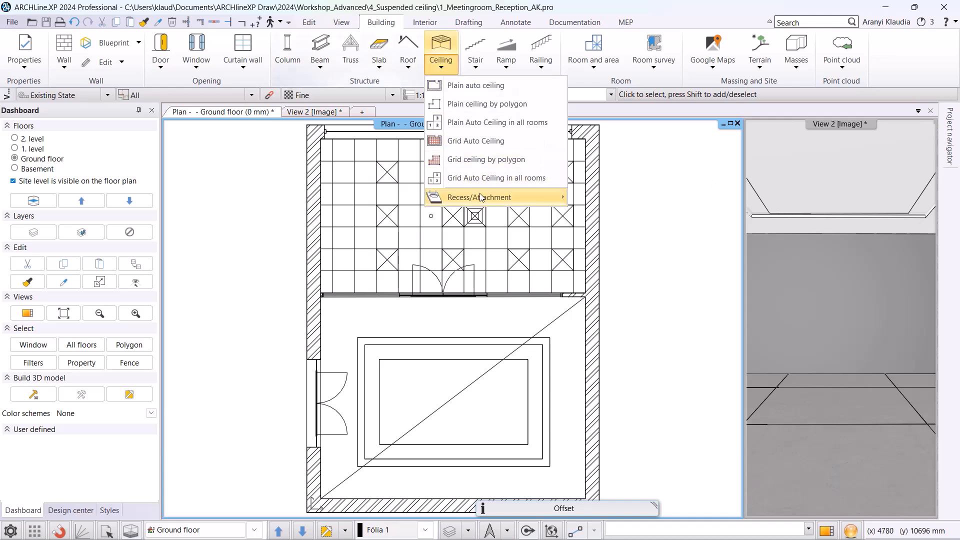
{"action": "mouse_move", "coordinate": [481, 196]}
{"action": "left_click", "coordinate": [619, 235]}
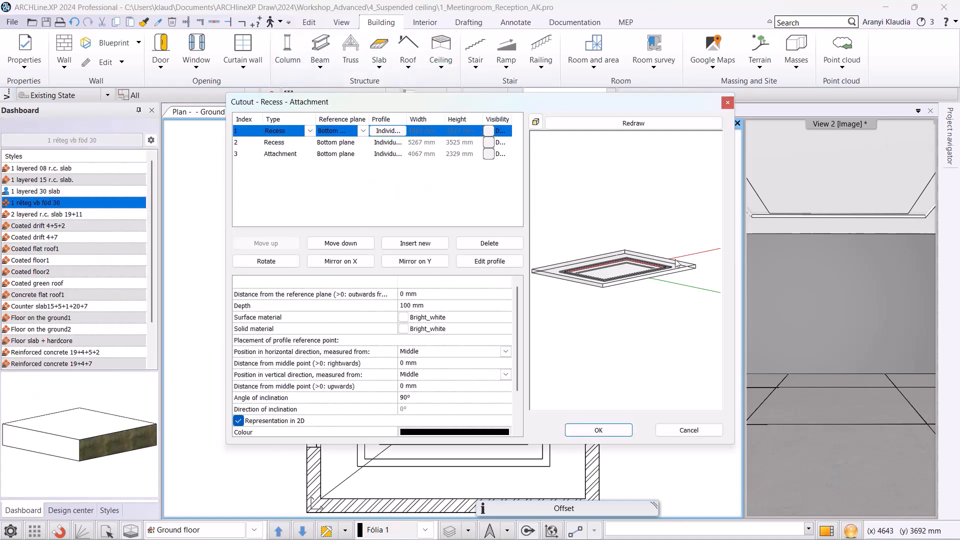
{"action": "left_click_drag", "start_coordinate": [672, 264], "coordinate": [584, 278]}
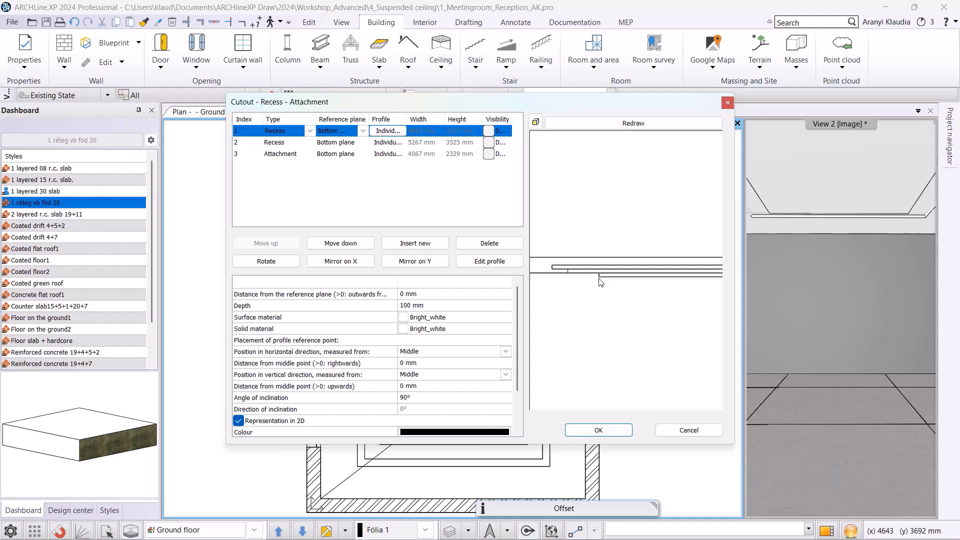
{"action": "left_click", "coordinate": [650, 275]}
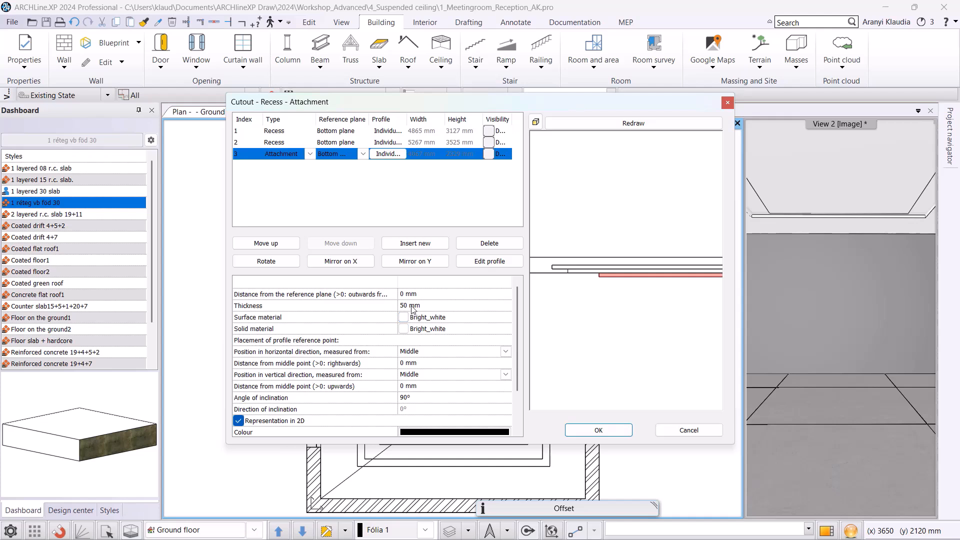
{"action": "left_click", "coordinate": [429, 295]}
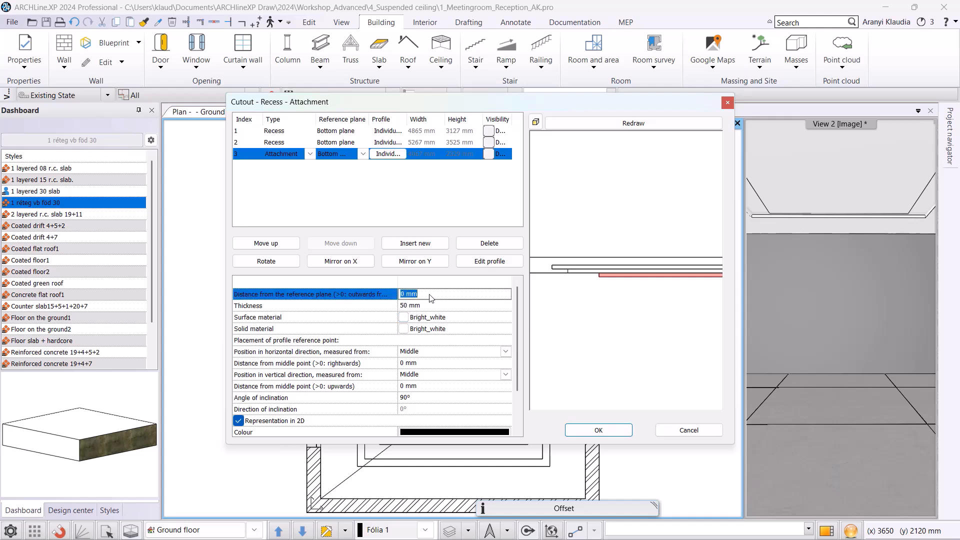
{"action": "type", "text": "-"}
{"action": "left_click", "coordinate": [653, 125]}
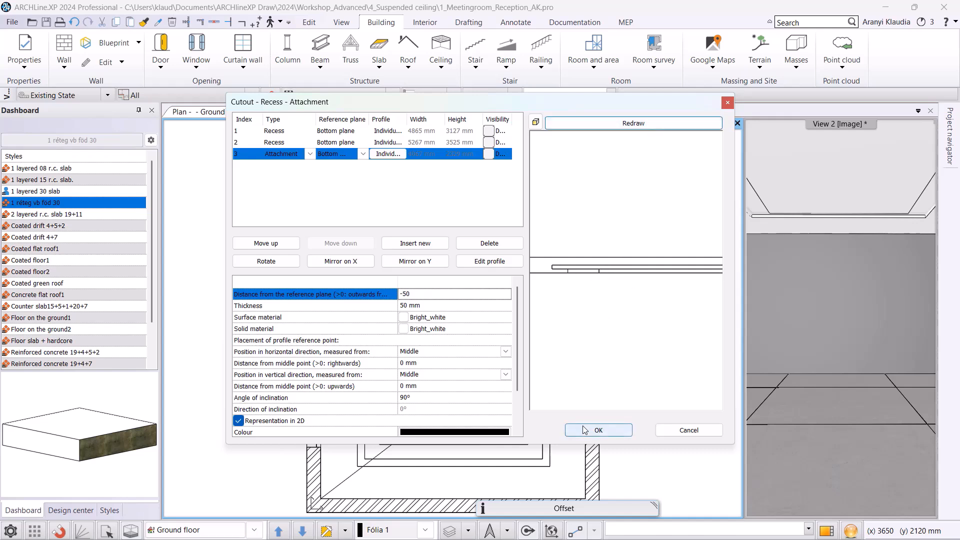
{"action": "left_click", "coordinate": [599, 430]}
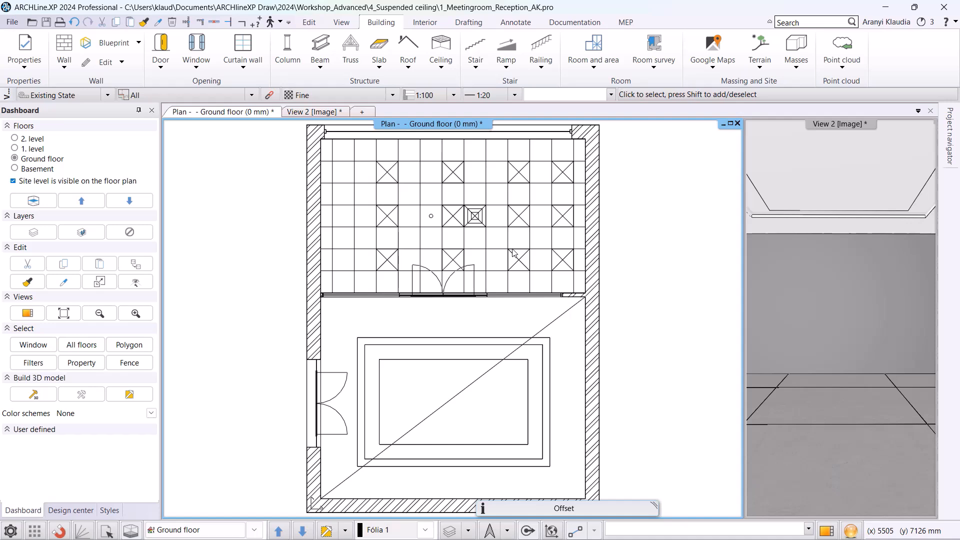
- Draw a closed LED light strip around the four corners of the outer recess rectangle in the reception ceiling
{"action": "left_click", "coordinate": [432, 24]}
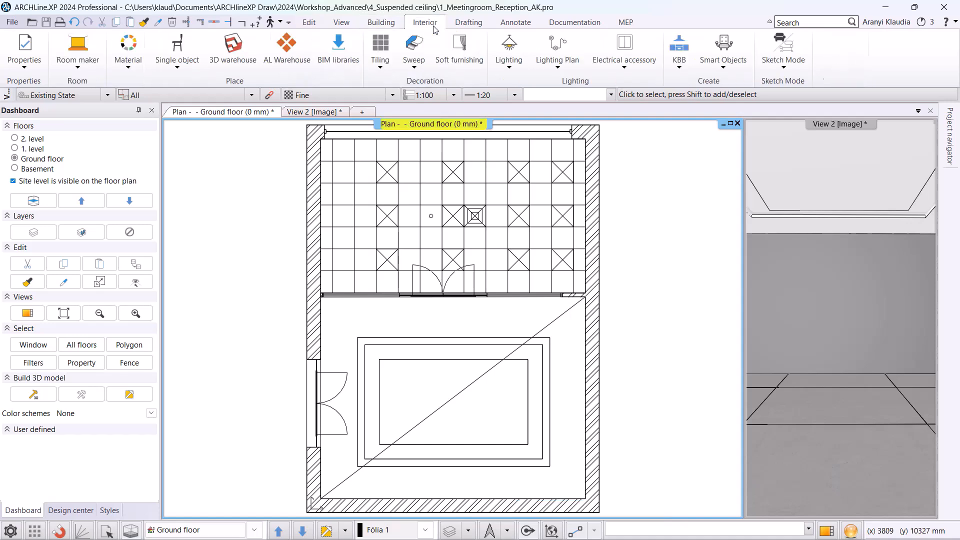
{"action": "left_click", "coordinate": [504, 65]}
{"action": "left_click", "coordinate": [535, 152]}
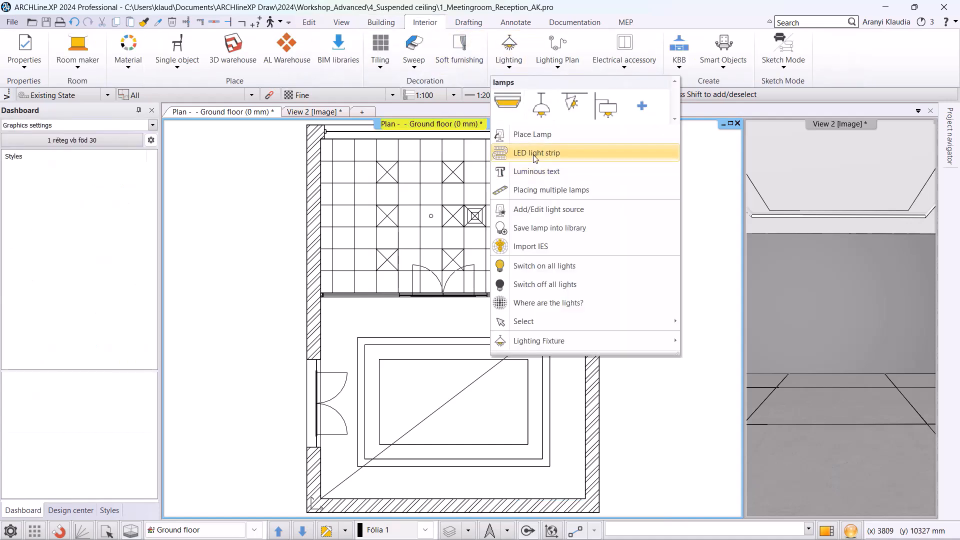
{"action": "left_click", "coordinate": [358, 338]}
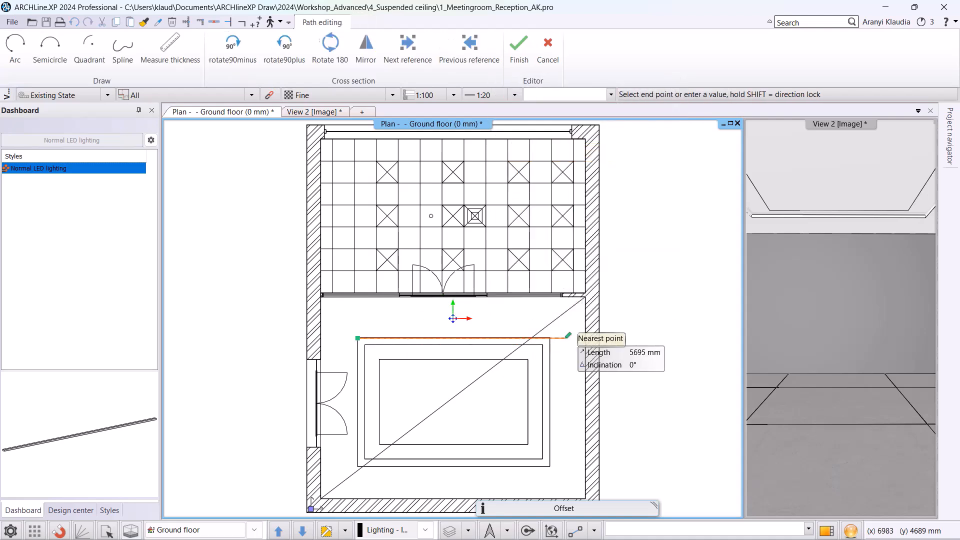
{"action": "left_click", "coordinate": [550, 338]}
{"action": "left_click", "coordinate": [550, 466]}
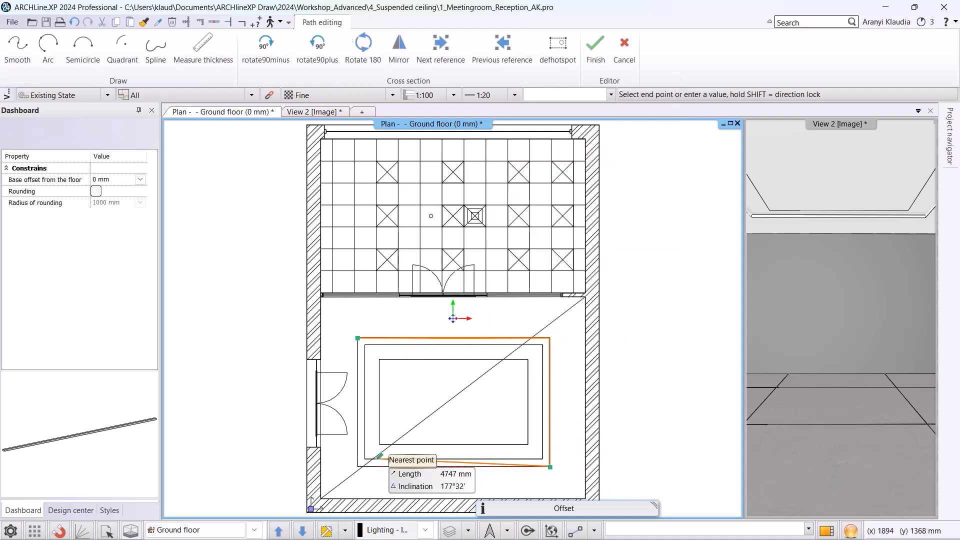
{"action": "left_click", "coordinate": [358, 467]}
{"action": "left_click", "coordinate": [358, 338]}
{"action": "key", "text": "Return"}
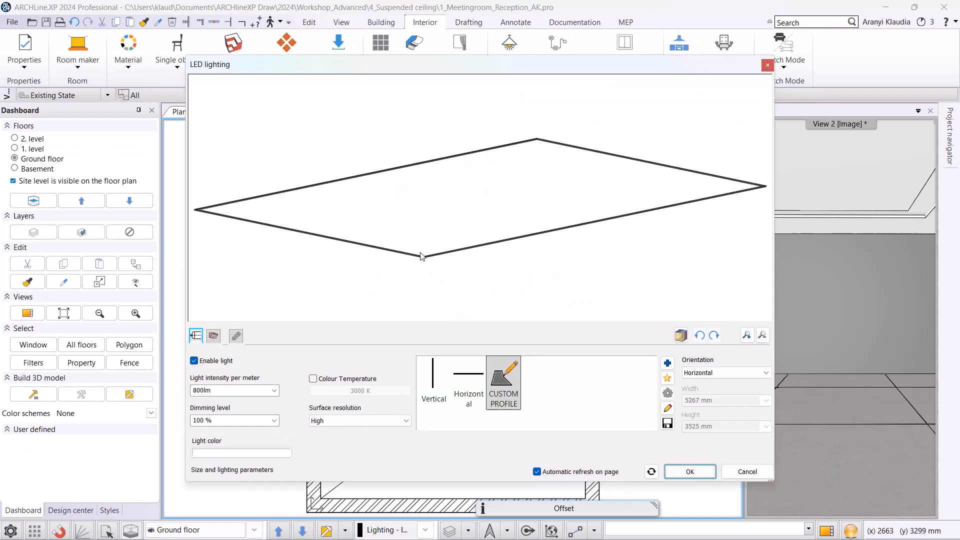
- Set the LED strip's dimming level to 50 % and its section profile to 10 mm wide and 20 mm high
{"action": "left_click", "coordinate": [274, 420]}
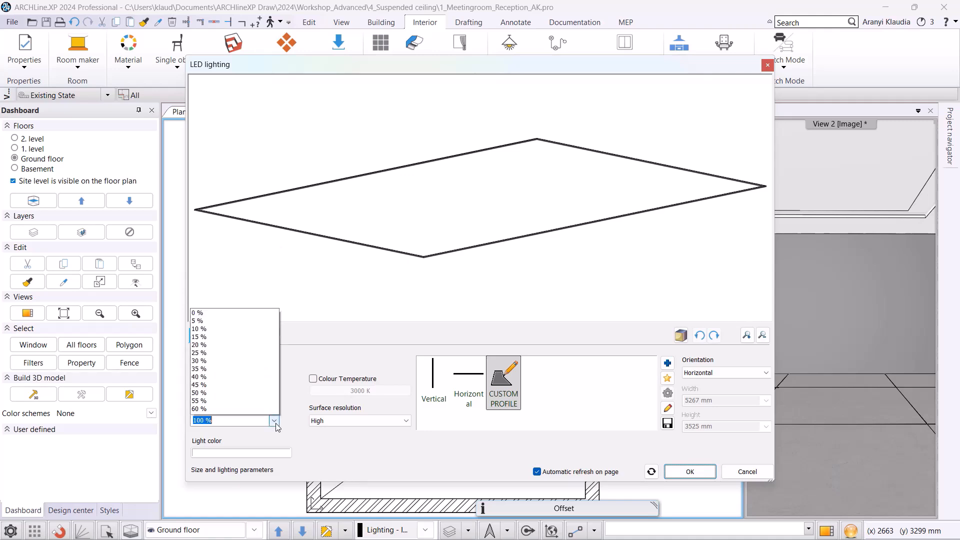
{"action": "left_click", "coordinate": [216, 275]}
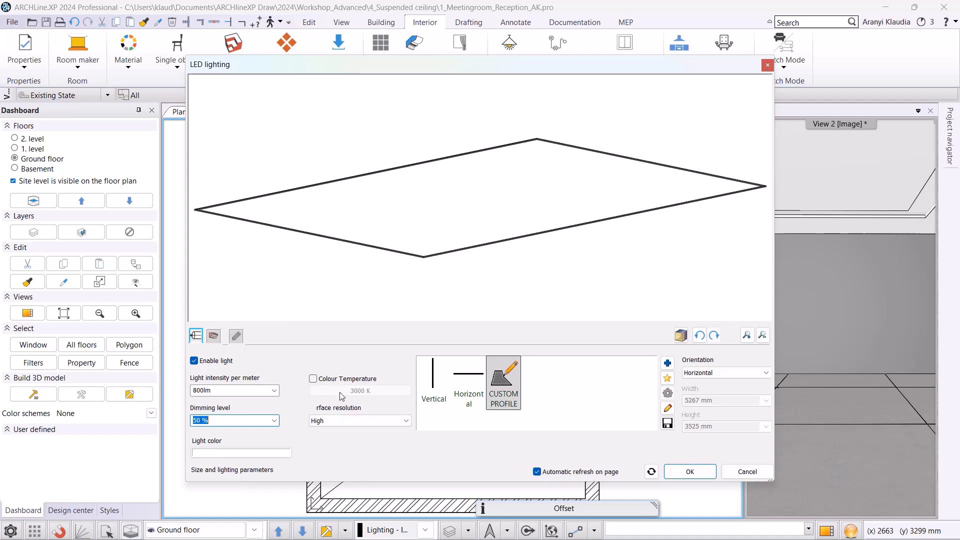
{"action": "left_click", "coordinate": [214, 335]}
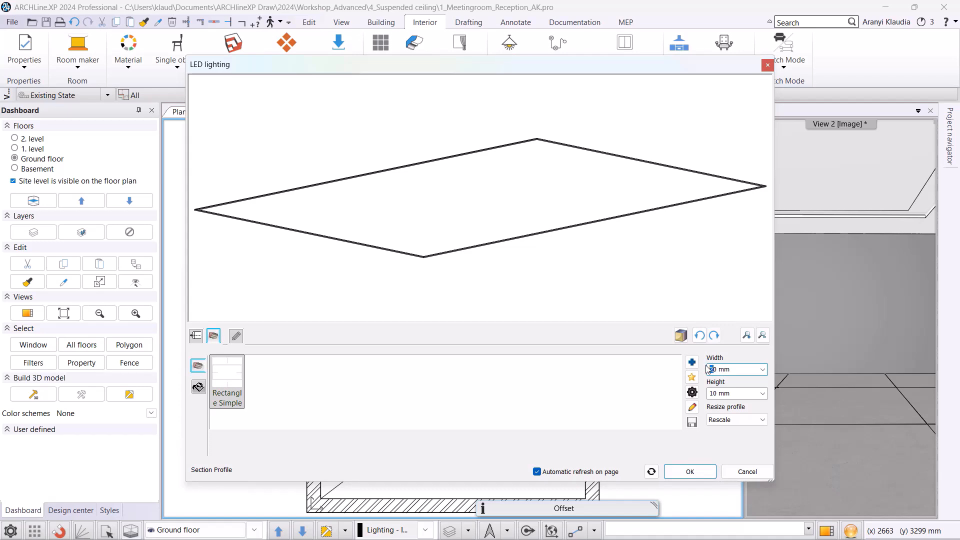
{"action": "type", "text": "1"}
{"action": "left_click", "coordinate": [711, 394]}
{"action": "left_click_drag", "start_coordinate": [709, 394], "coordinate": [713, 394]}
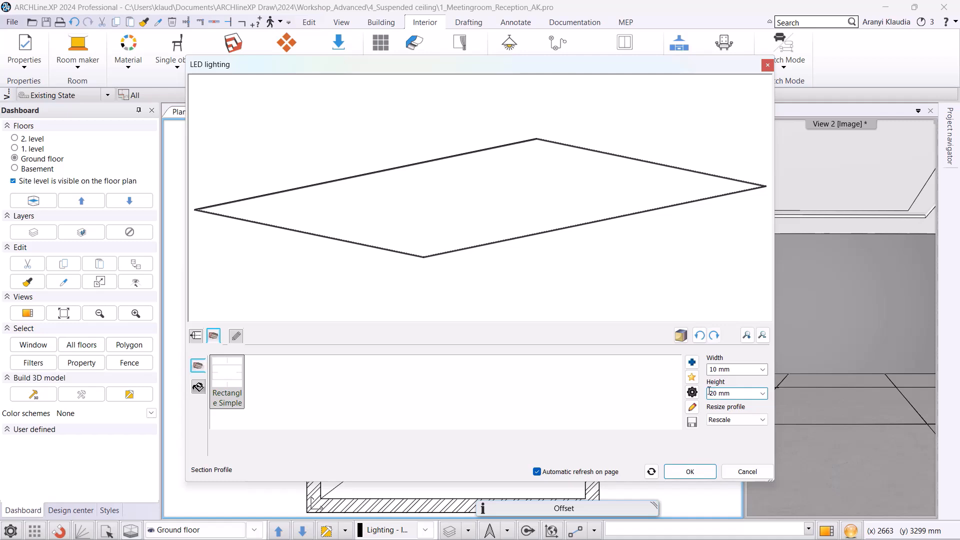
{"action": "type", "text": "2"}
{"action": "key", "text": "Return"}
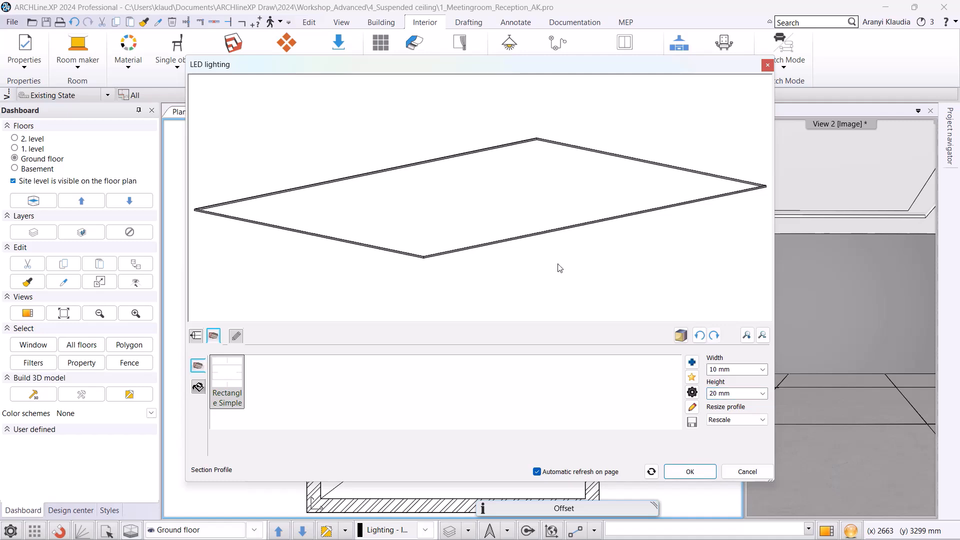
- Set the LED strip's relative elevation to 3050 mm and apply its settings
{"action": "left_click", "coordinate": [237, 337]}
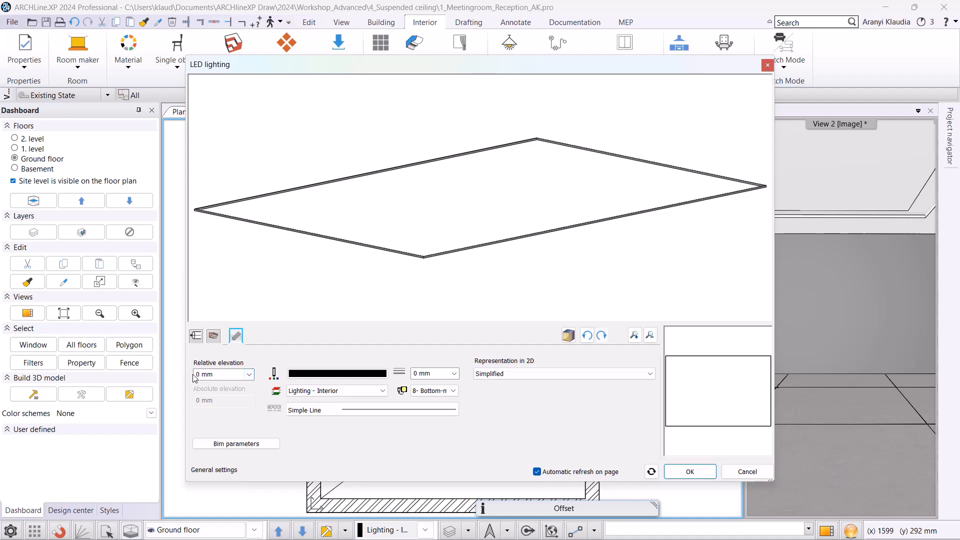
{"action": "left_click", "coordinate": [216, 376]}
{"action": "type", "text": "3050"}
{"action": "key", "text": "Return"}
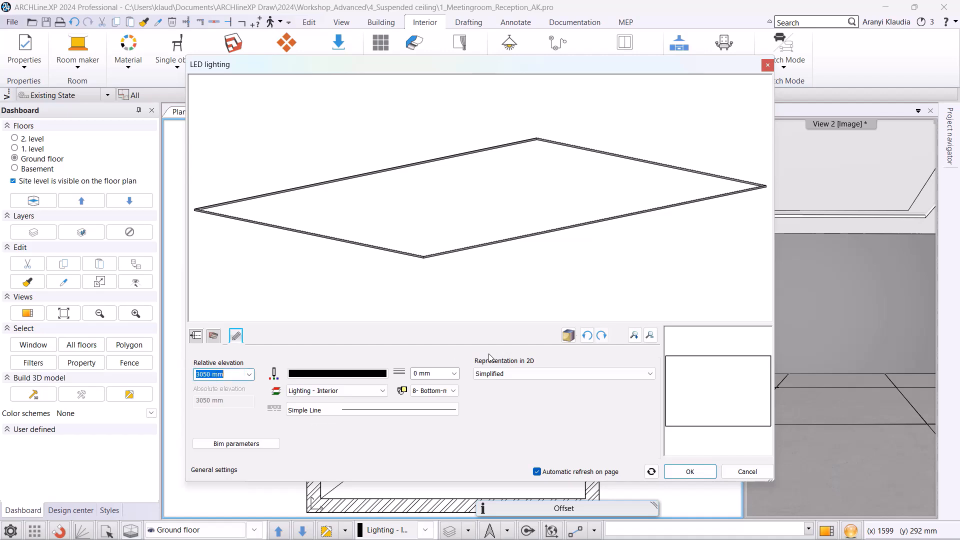
{"action": "left_click", "coordinate": [689, 472]}
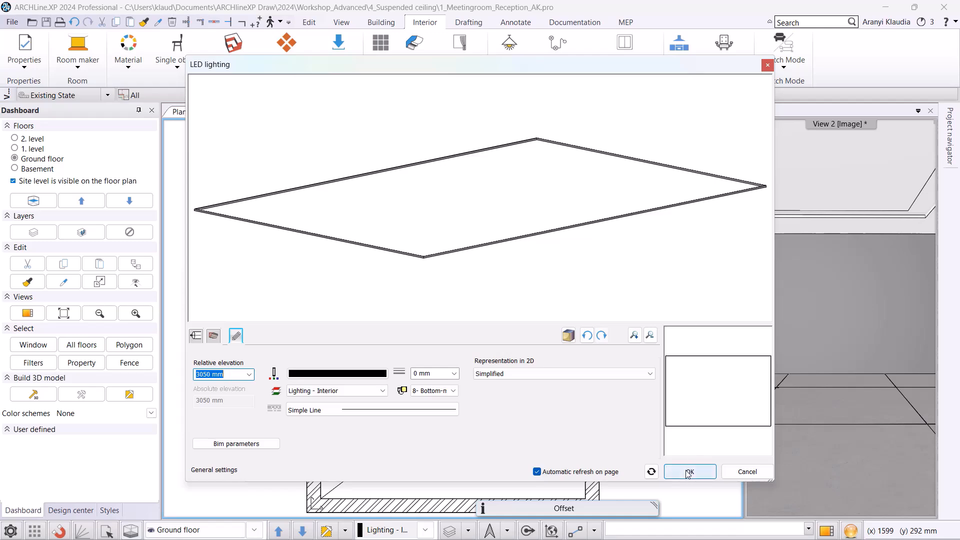
- Create a partial 3D view from a rectangle running through both rooms, leaving the right-hand outer wall of the plan outside it
{"action": "left_click", "coordinate": [345, 530]}
{"action": "left_click", "coordinate": [356, 475]}
{"action": "scroll", "coordinate": [357, 467], "scroll_direction": "down", "scroll_amount": 2}
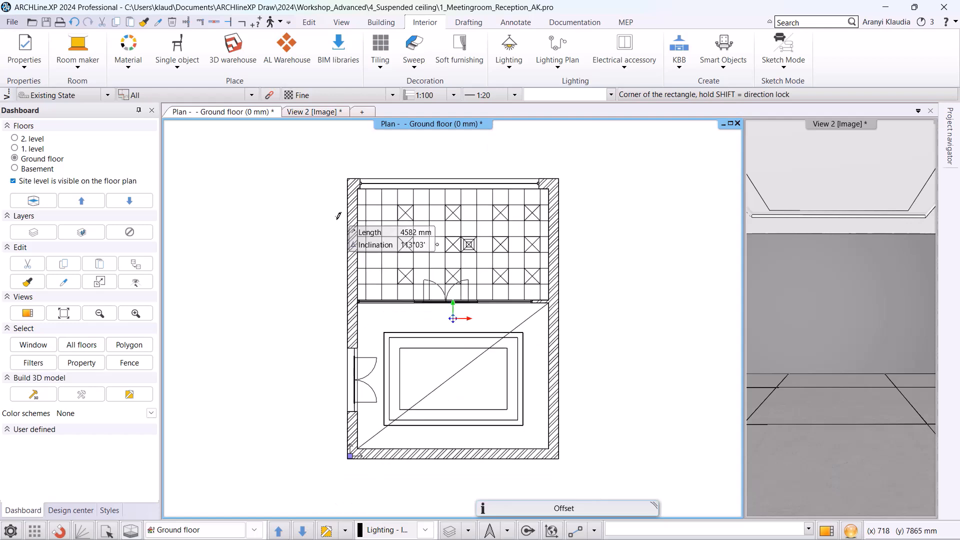
{"action": "left_click", "coordinate": [340, 199]}
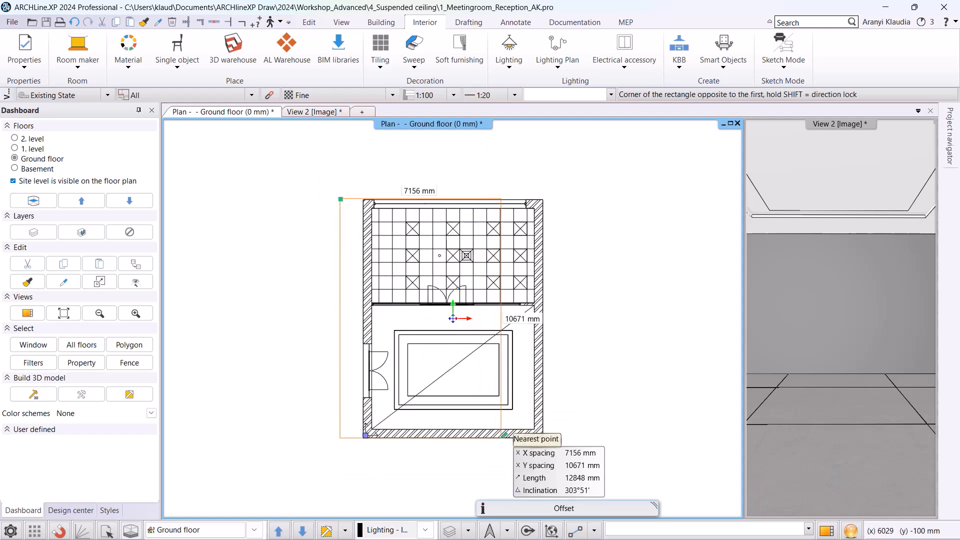
{"action": "left_click", "coordinate": [488, 451]}
- Examine the cut-through reception ceiling with its recesses and attachment beside the meeting room's grid ceiling in the partial 3D view
{"action": "left_click", "coordinate": [847, 341]}
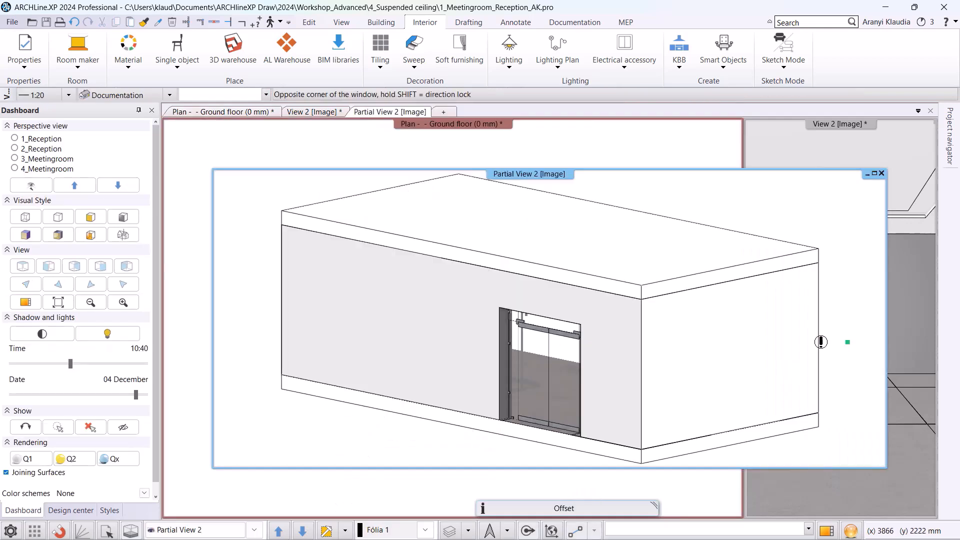
{"action": "scroll", "coordinate": [847, 340], "scroll_direction": "down", "scroll_amount": 1}
{"action": "left_click", "coordinate": [846, 340]}
{"action": "middle_click_drag", "start_coordinate": [820, 337], "coordinate": [730, 332]}
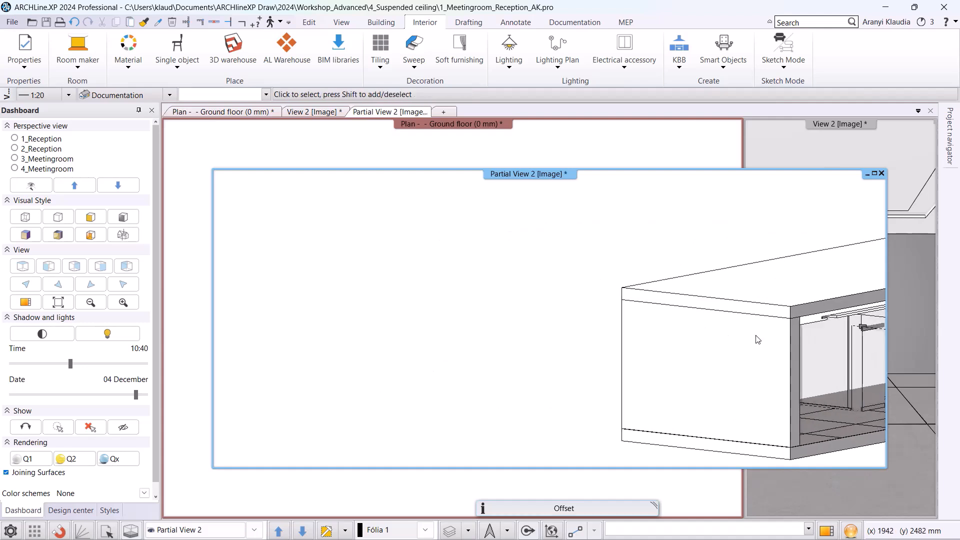
{"action": "middle_click_drag", "start_coordinate": [845, 337], "coordinate": [772, 326]}
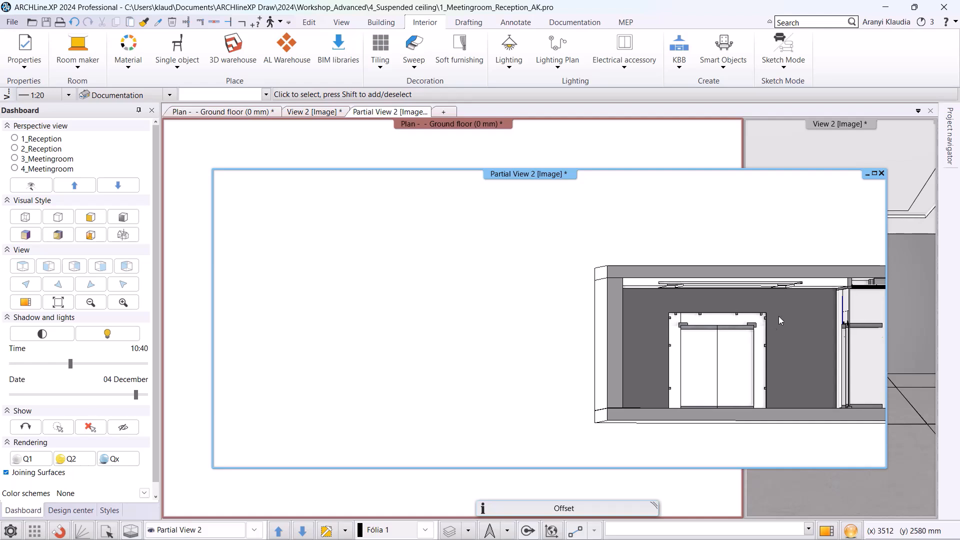
{"action": "scroll", "coordinate": [776, 277], "scroll_direction": "up", "scroll_amount": 3}
{"action": "scroll", "coordinate": [635, 339], "scroll_direction": "up", "scroll_amount": 2}
{"action": "middle_click_drag", "start_coordinate": [517, 362], "coordinate": [515, 362]}
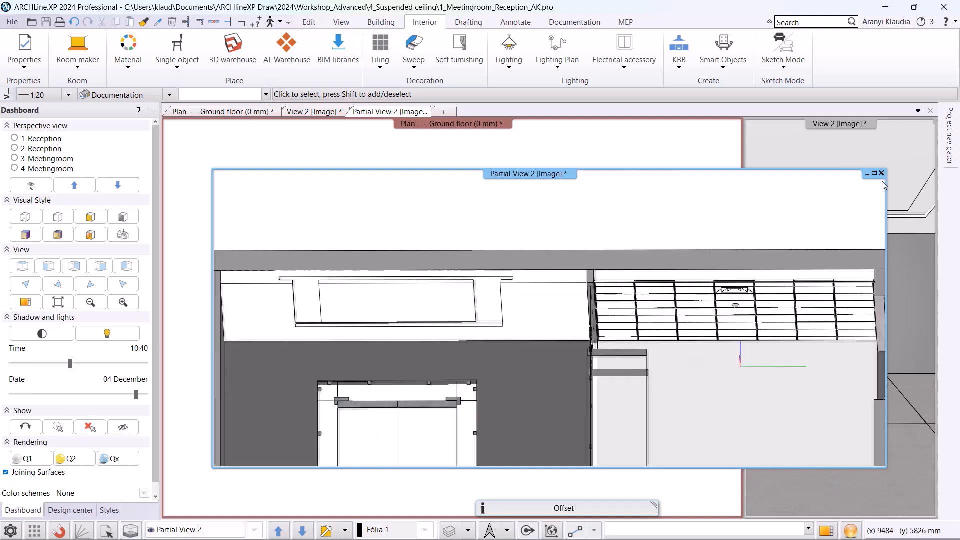
- Close the partial 3D view and delete its boundary rectangle from the ground floor plan
{"action": "left_click", "coordinate": [882, 173]}
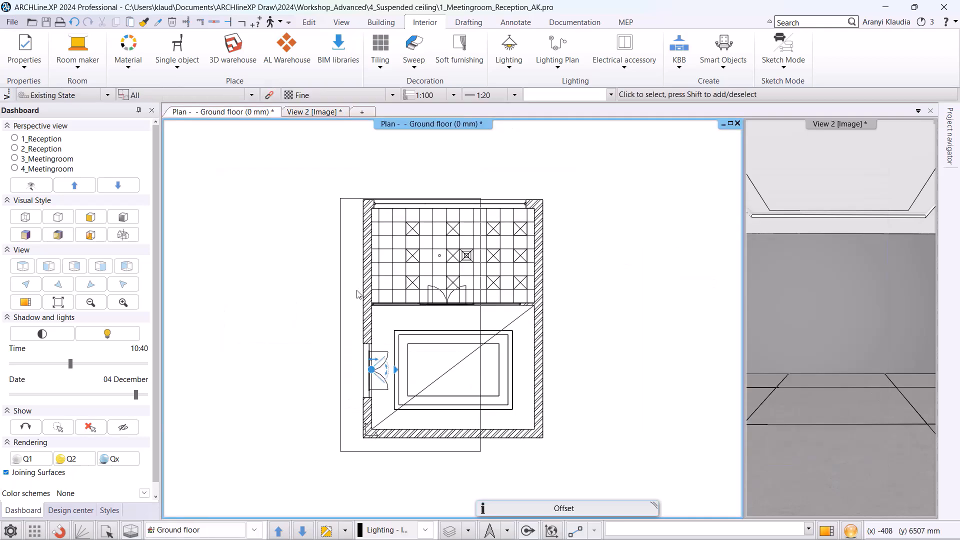
{"action": "left_click", "coordinate": [350, 310]}
{"action": "key", "text": "Escape"}
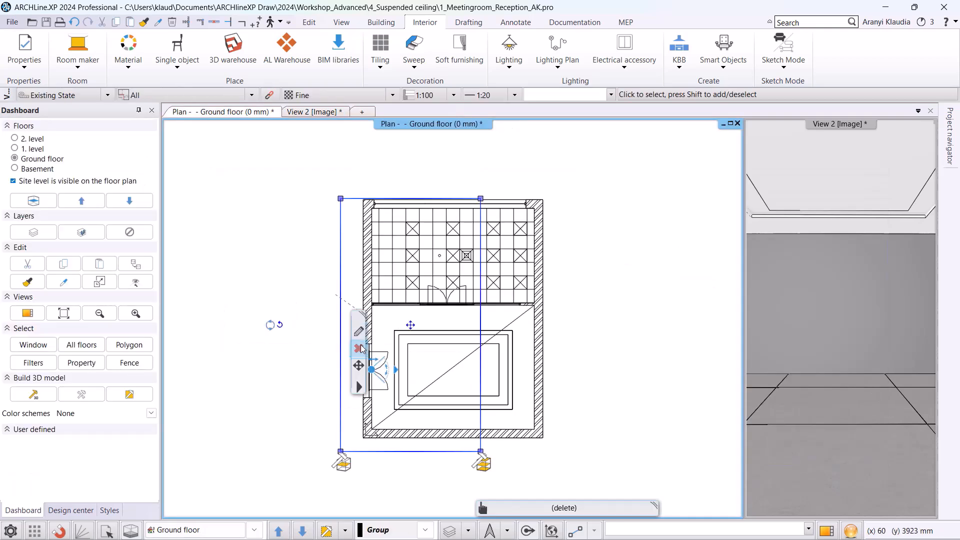
- Open the reception's plain ceiling for editing and pick Spotlámpa 1000 as its default spot lamp series
{"action": "scroll", "coordinate": [468, 351], "scroll_direction": "up", "scroll_amount": 2}
{"action": "left_click", "coordinate": [468, 351]}
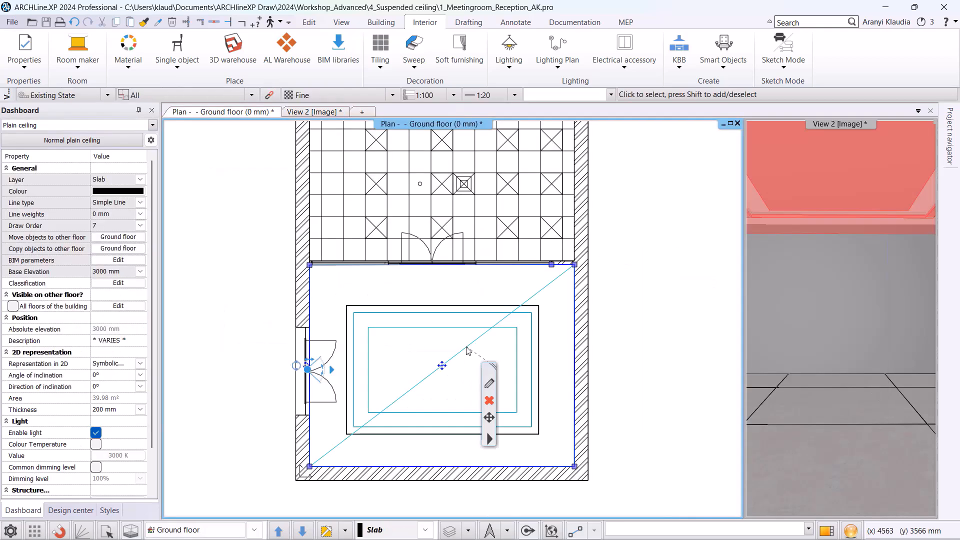
{"action": "left_click", "coordinate": [490, 384]}
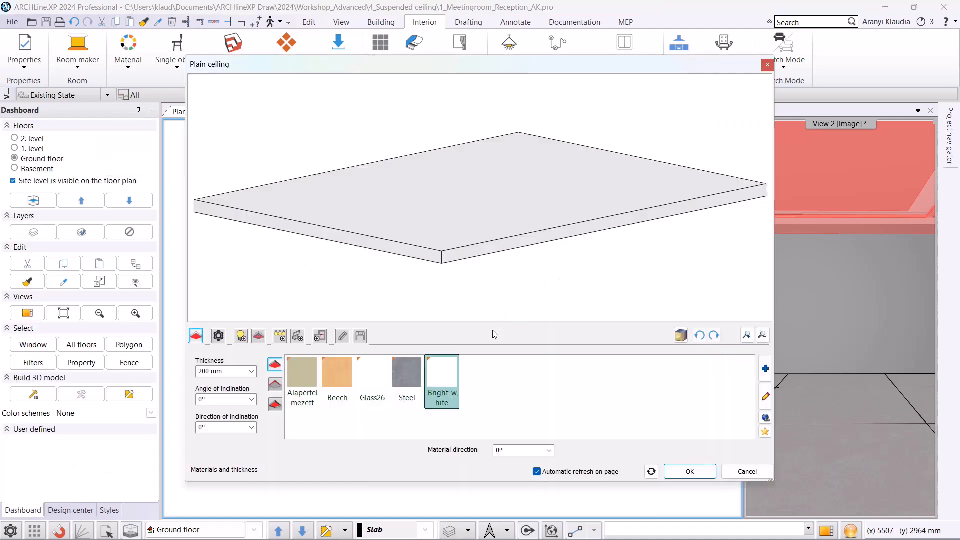
{"action": "left_click", "coordinate": [219, 337]}
{"action": "left_click", "coordinate": [202, 383]}
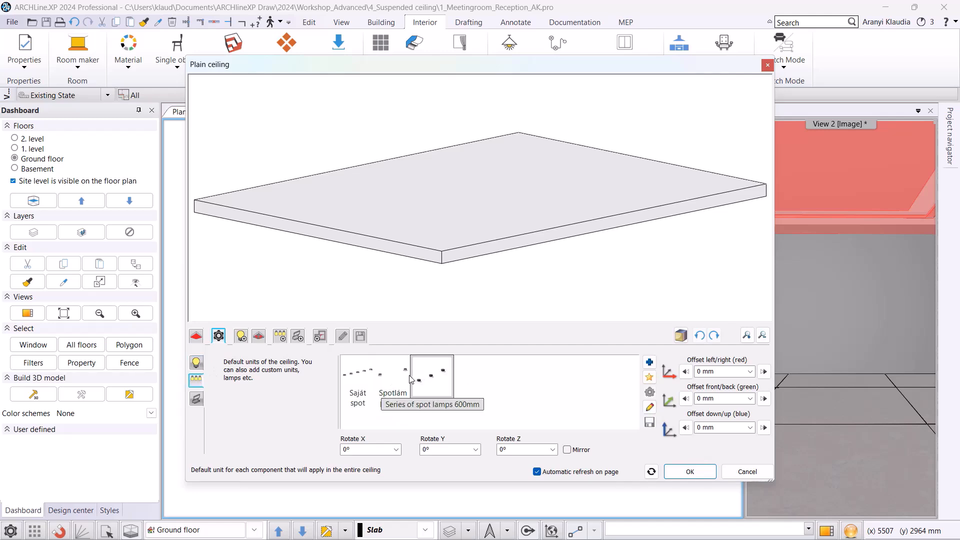
{"action": "left_click", "coordinate": [405, 379]}
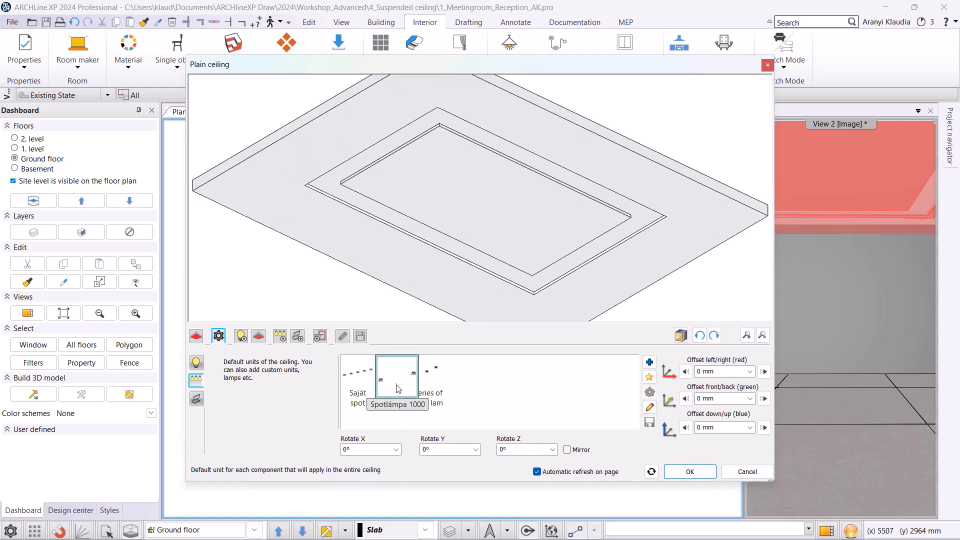
- Review the lamp model and distribution settings of the Spotlámpa 1000 series and open the ceiling's Lighting settings
{"action": "left_click", "coordinate": [649, 406]}
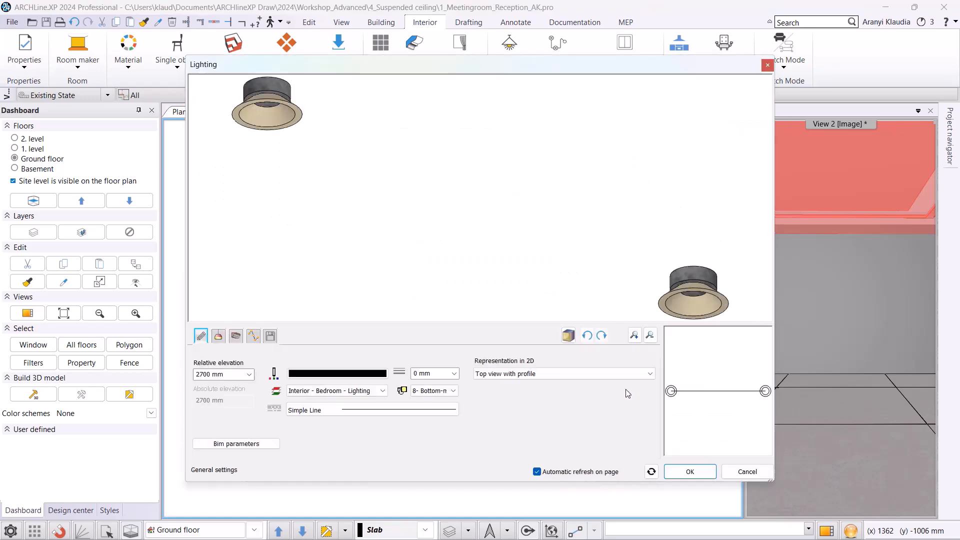
{"action": "left_click", "coordinate": [218, 335]}
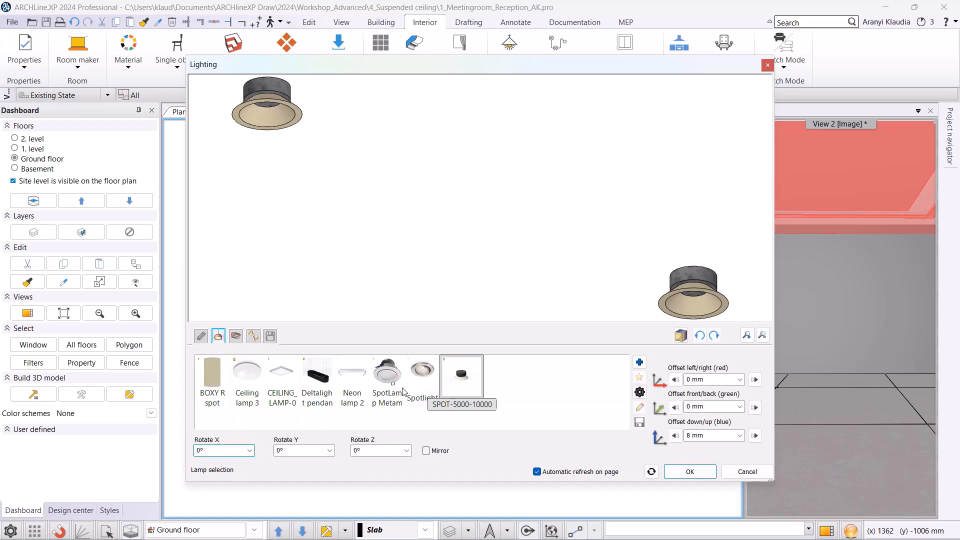
{"action": "left_click", "coordinate": [253, 336]}
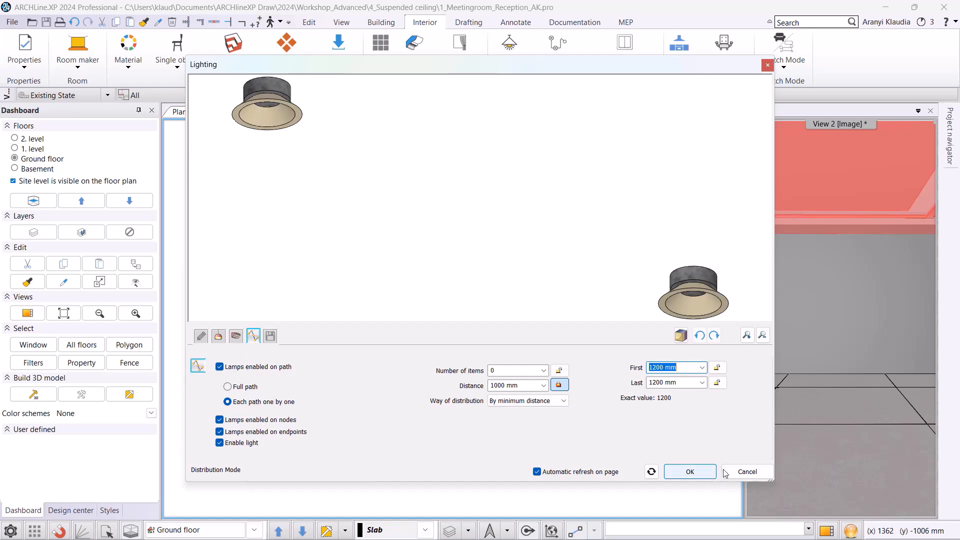
{"action": "left_click", "coordinate": [690, 471]}
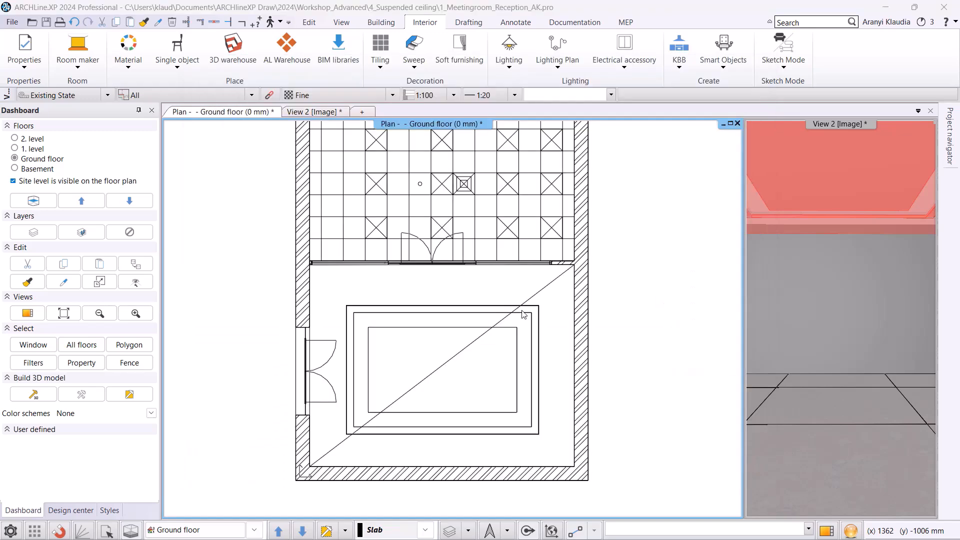
{"action": "double_click", "coordinate": [524, 314]}
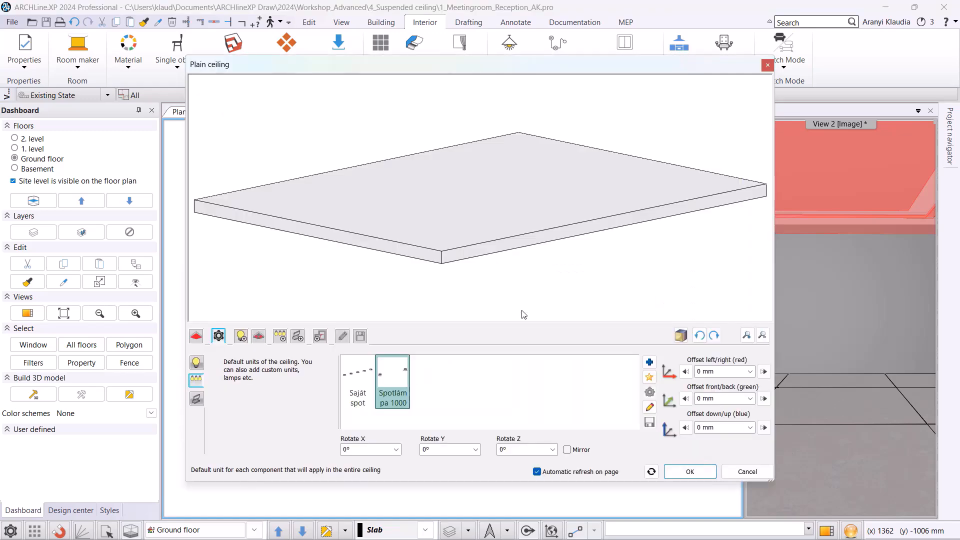
{"action": "left_click", "coordinate": [280, 336]}
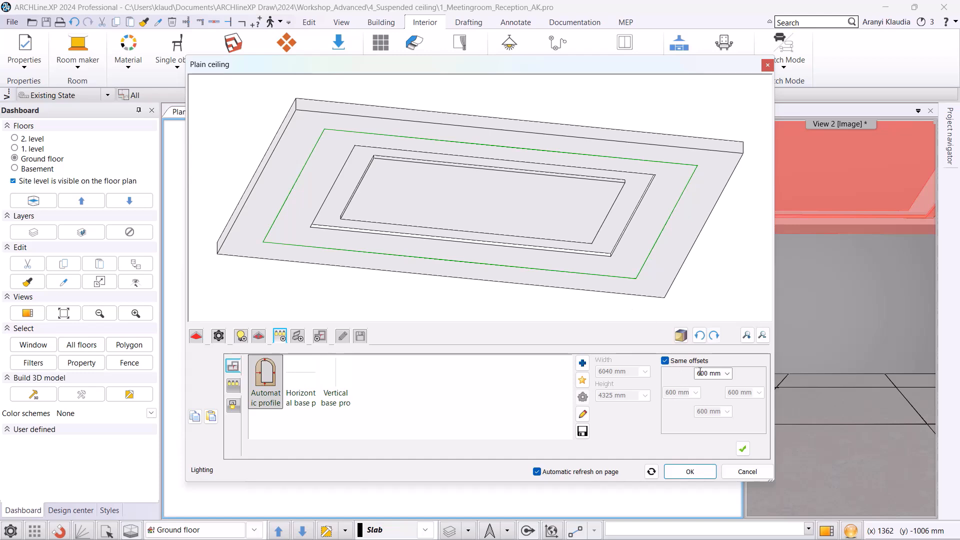
- Try a separate 300 mm right-hand offset for the lamp profile and return to equal 600 mm offsets
{"action": "left_click", "coordinate": [665, 361]}
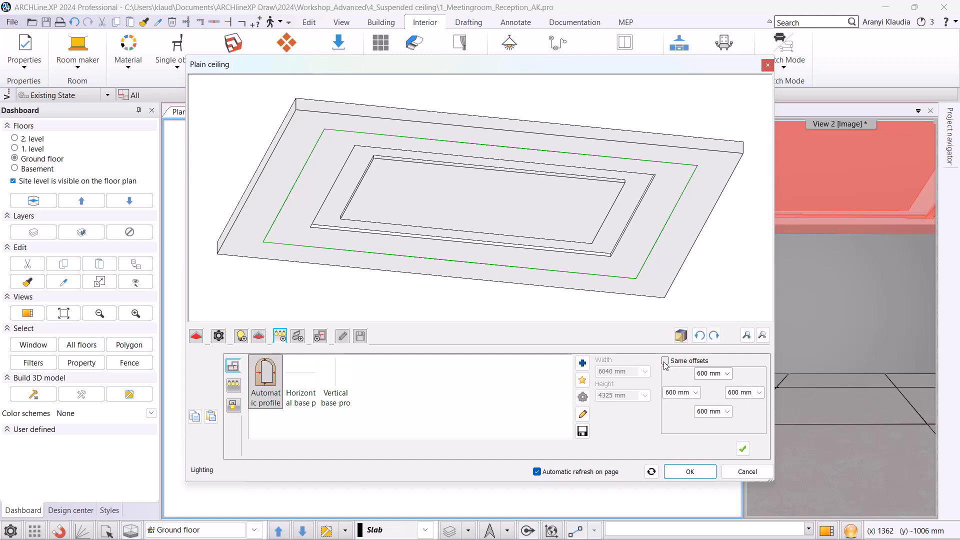
{"action": "left_click", "coordinate": [739, 393]}
{"action": "left_click_drag", "start_coordinate": [731, 392], "coordinate": [725, 392]}
{"action": "type", "text": "3"}
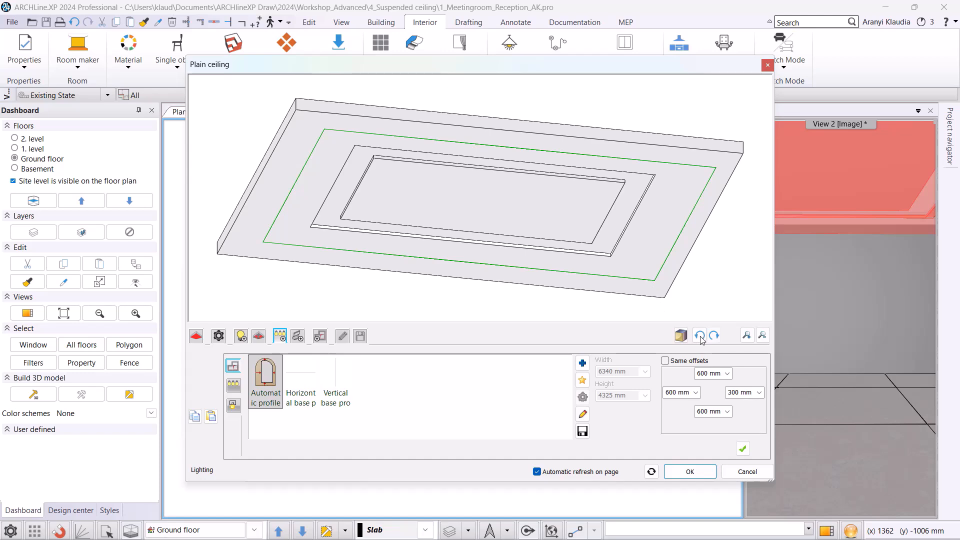
{"action": "left_click", "coordinate": [671, 362]}
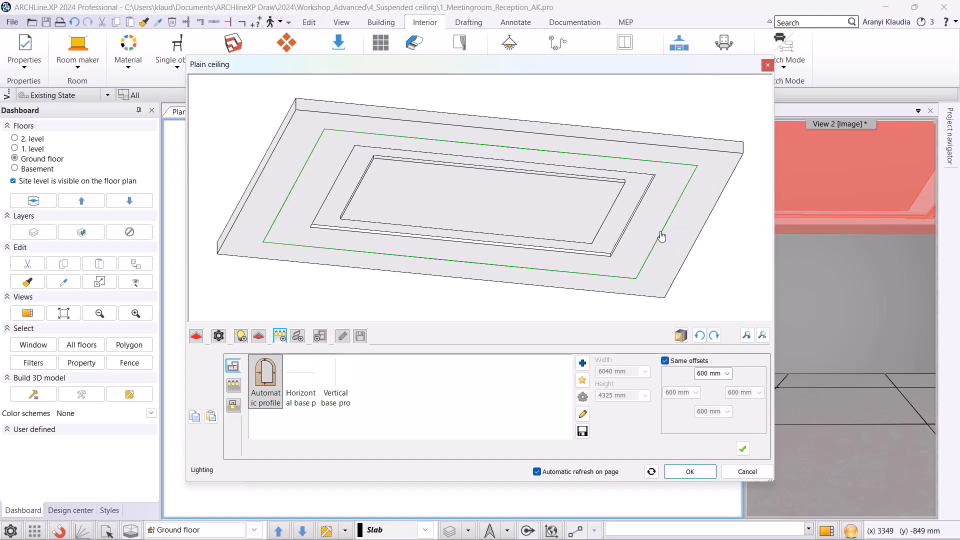
- Add the spot lamp series along the automatic profile with equal 600 mm offsets and set its vertical offset to 40 mm
{"action": "left_click", "coordinate": [739, 443]}
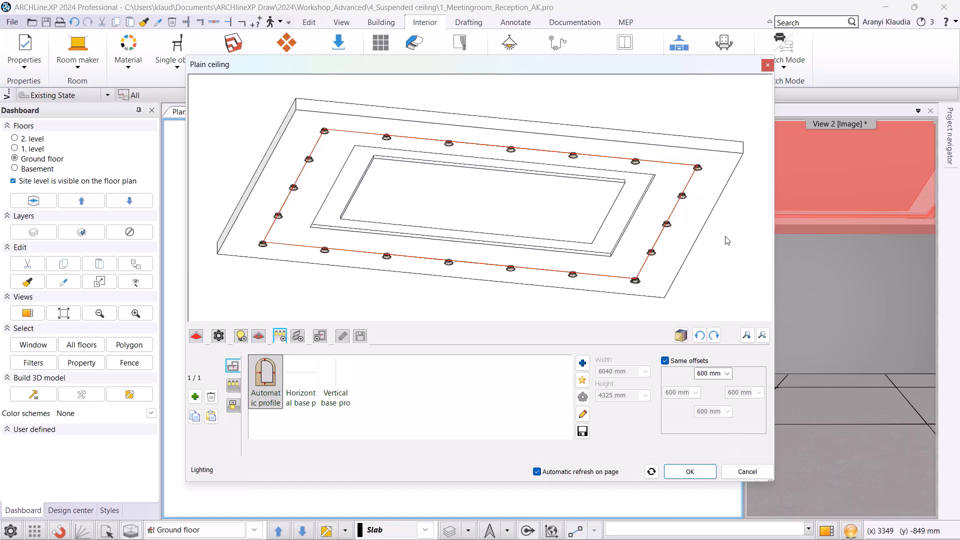
{"action": "scroll", "coordinate": [673, 175], "scroll_direction": "up", "scroll_amount": 8}
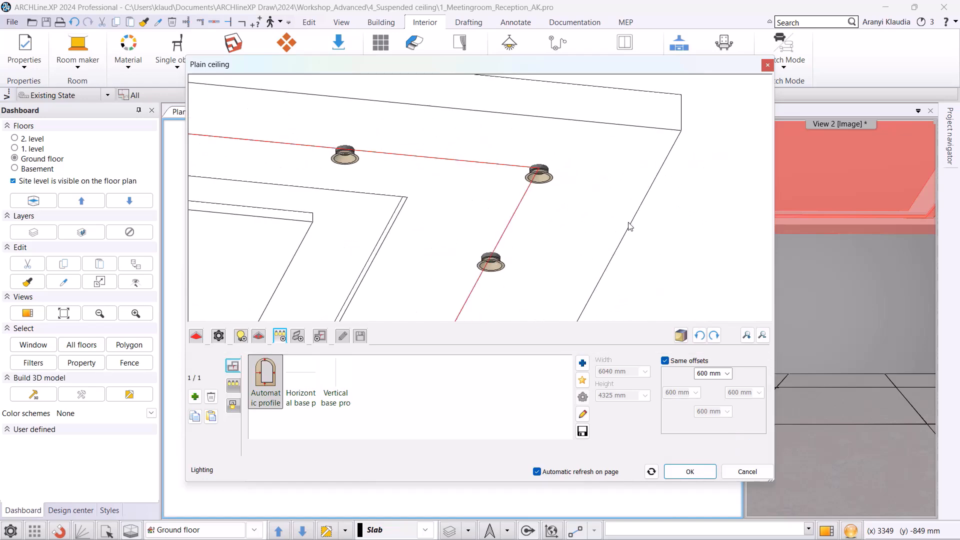
{"action": "middle_click_drag", "start_coordinate": [638, 230], "coordinate": [621, 206]}
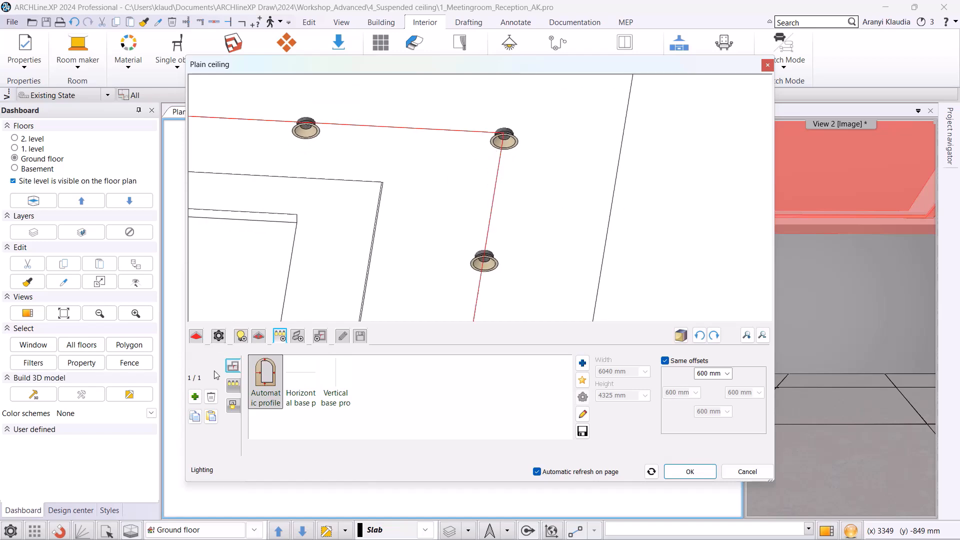
{"action": "left_click", "coordinate": [231, 390]}
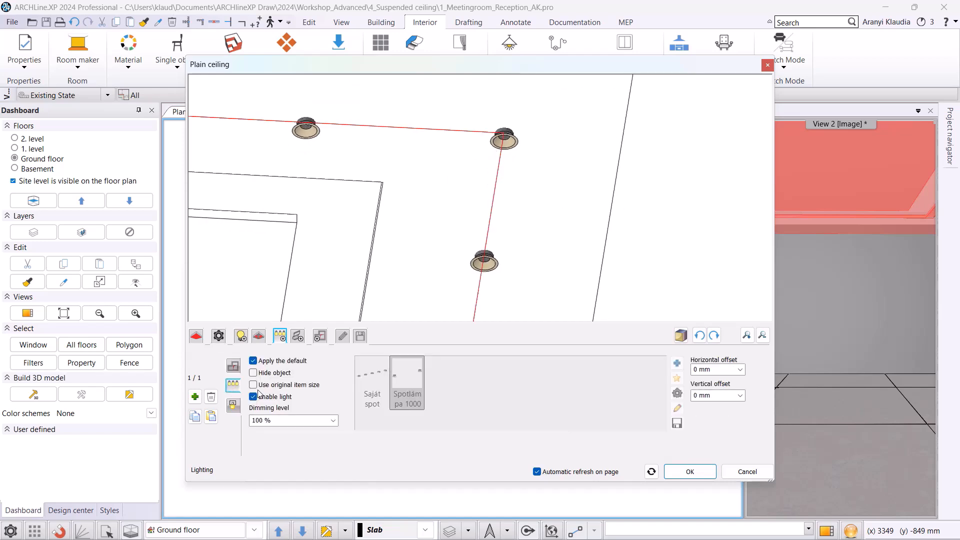
{"action": "left_click_drag", "start_coordinate": [711, 396], "coordinate": [693, 395]}
{"action": "type", "text": "40"}
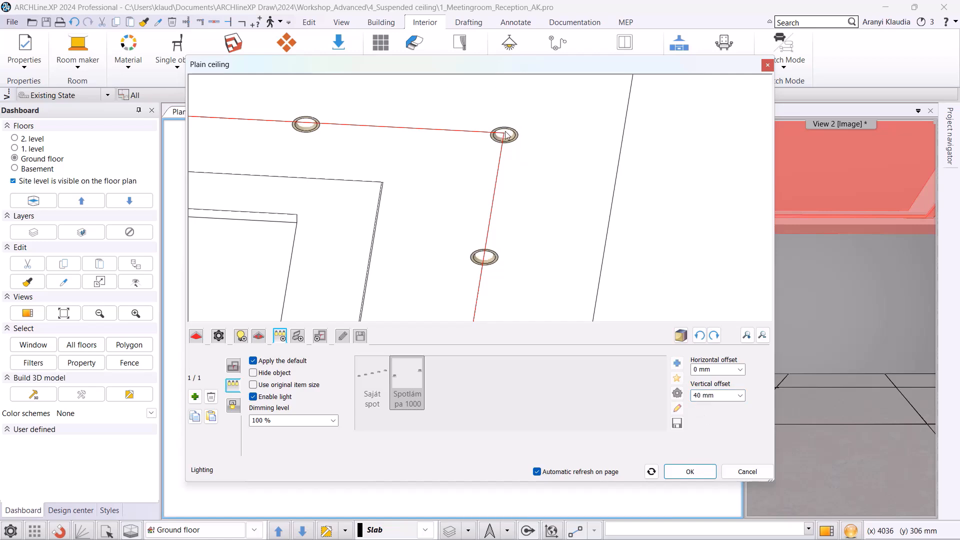
- Make holes in the false ceiling for the spot lamps using the Circle profile, 100 mm wide and 100 mm high
{"action": "left_click", "coordinate": [233, 405]}
{"action": "left_click", "coordinate": [255, 369]}
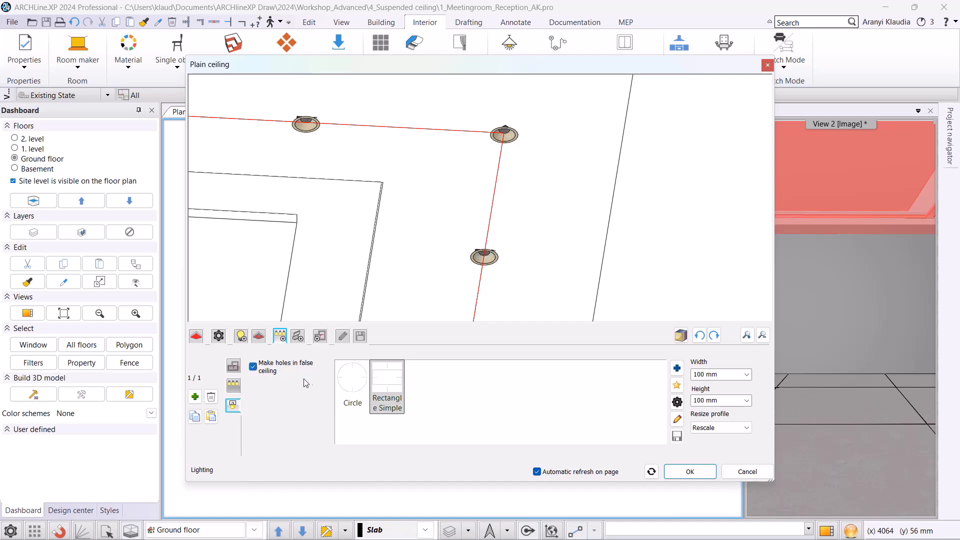
{"action": "left_click", "coordinate": [352, 393]}
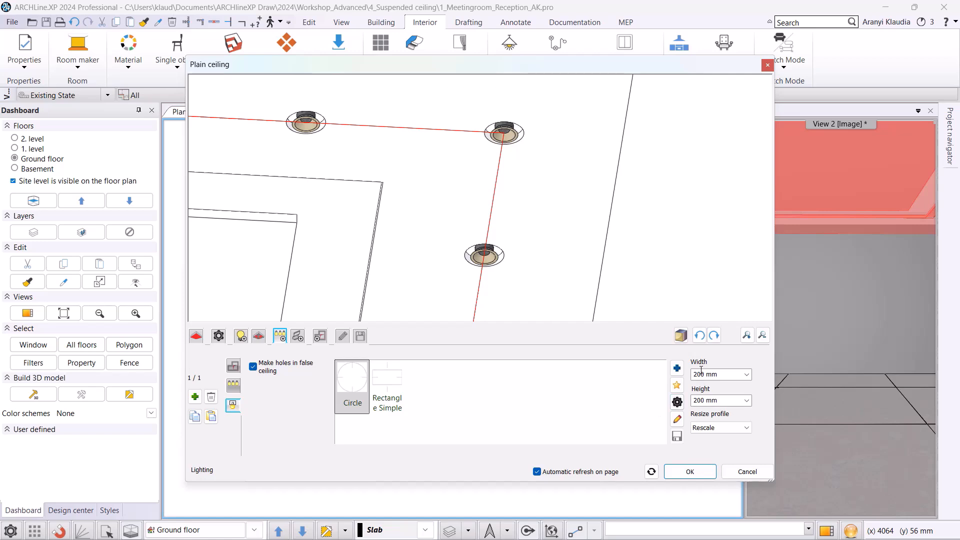
{"action": "left_click_drag", "start_coordinate": [699, 374], "coordinate": [695, 401]}
{"action": "type", "text": "1"}
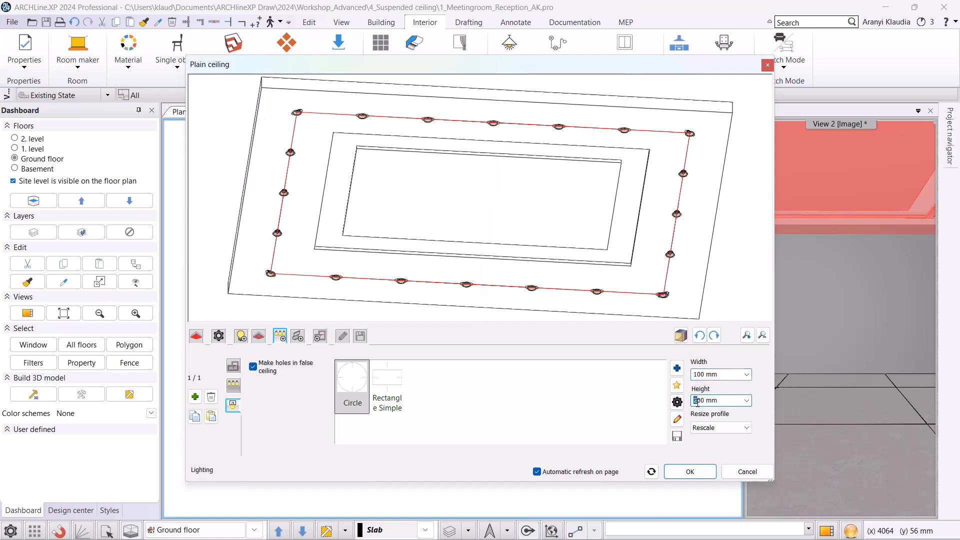
{"action": "type", "text": "1"}
{"action": "scroll", "coordinate": [447, 209], "scroll_direction": "up", "scroll_amount": 5}
{"action": "scroll", "coordinate": [446, 209], "scroll_direction": "up", "scroll_amount": 1}
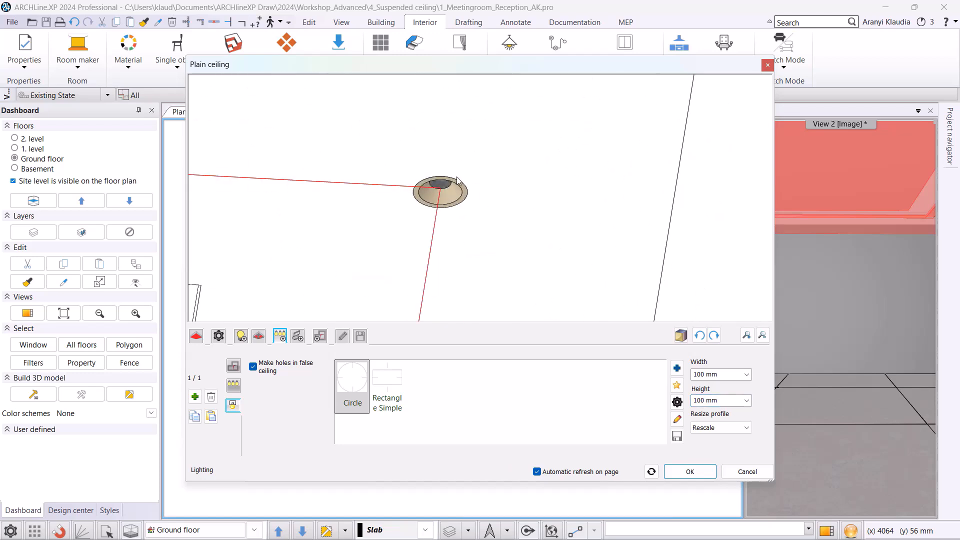
{"action": "scroll", "coordinate": [461, 192], "scroll_direction": "down", "scroll_amount": 4}
{"action": "scroll", "coordinate": [433, 269], "scroll_direction": "down", "scroll_amount": 5}
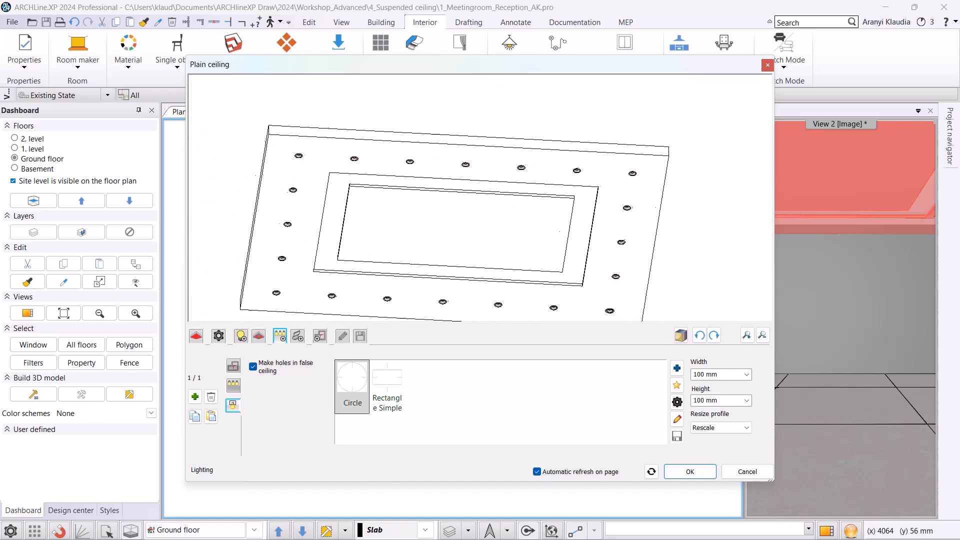
- Add a second row of spot lamps through the ceiling's centre on the horizontal base profile with equal 2000 mm offsets
{"action": "left_click", "coordinate": [233, 367]}
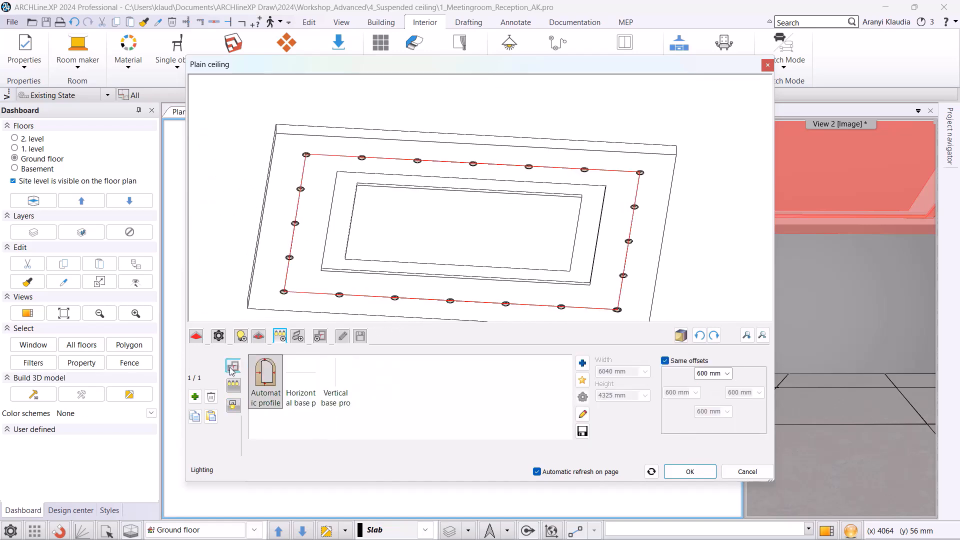
{"action": "left_click", "coordinate": [195, 397]}
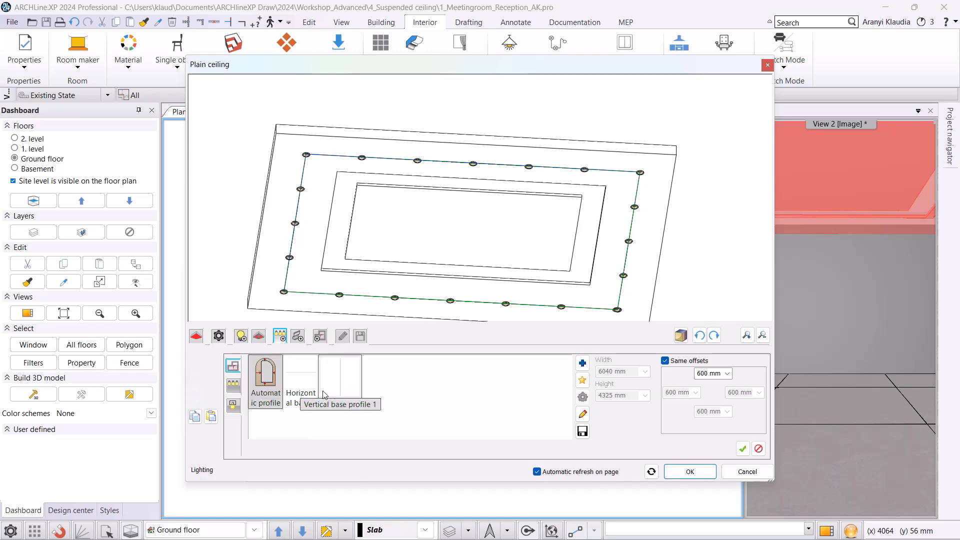
{"action": "left_click", "coordinate": [301, 381]}
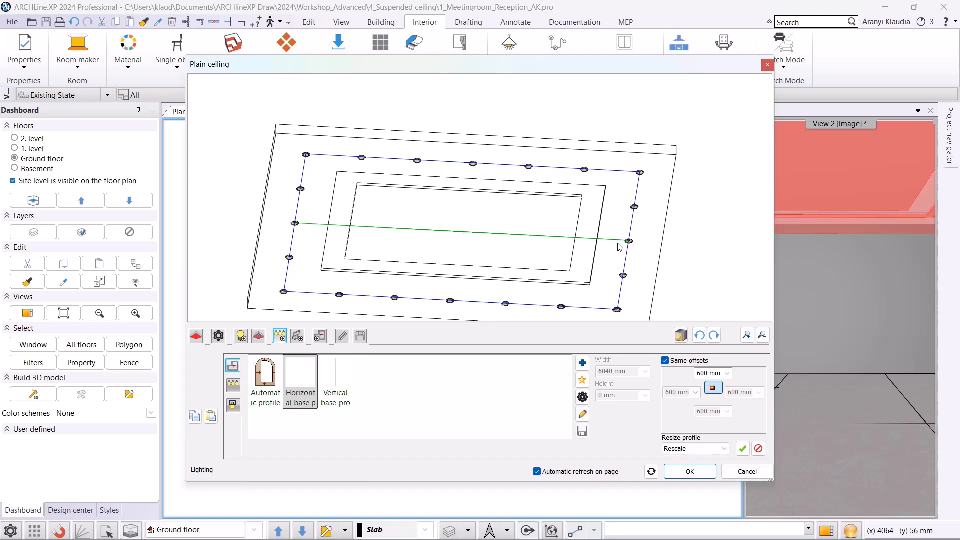
{"action": "double_click", "coordinate": [703, 373]}
{"action": "type", "text": "2000"}
{"action": "key", "text": "Return"}
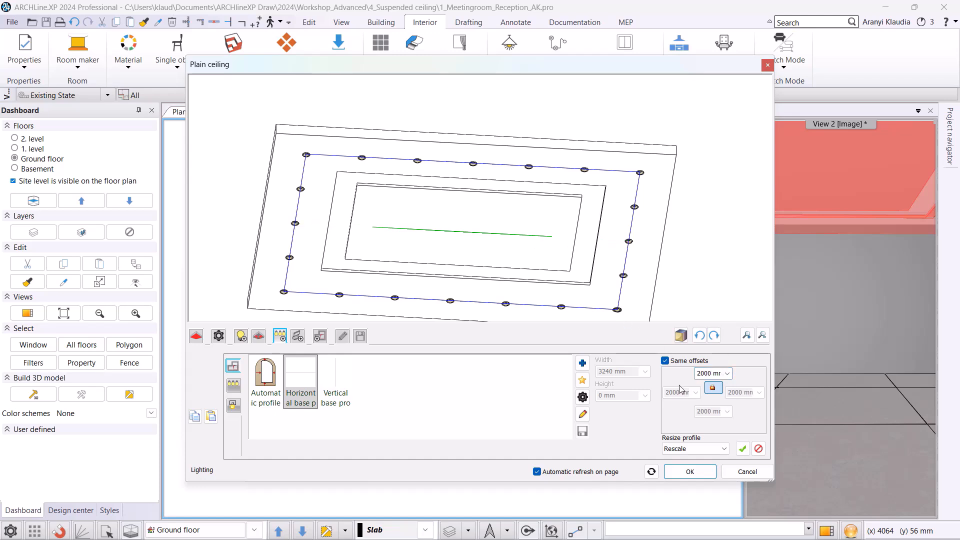
{"action": "left_click", "coordinate": [743, 449]}
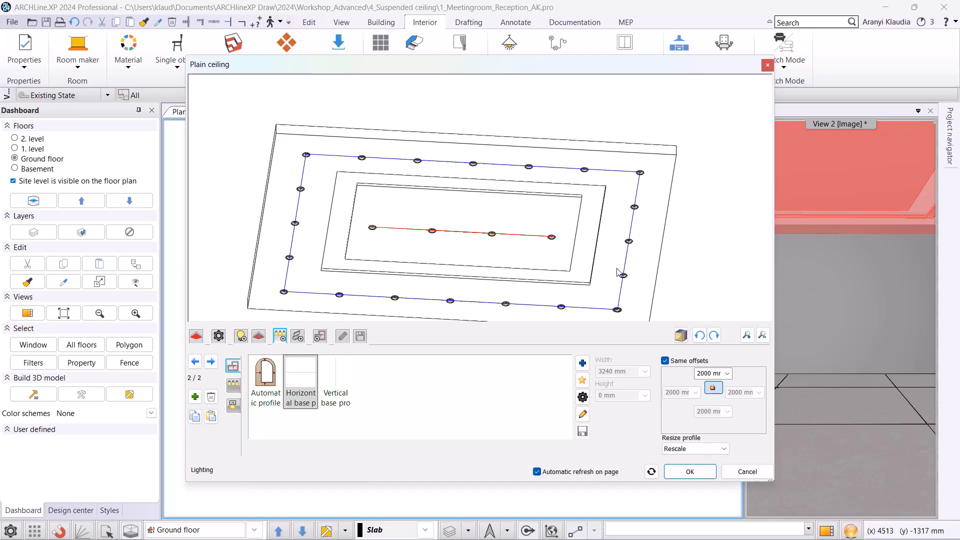
{"action": "scroll", "coordinate": [405, 222], "scroll_direction": "up", "scroll_amount": 3}
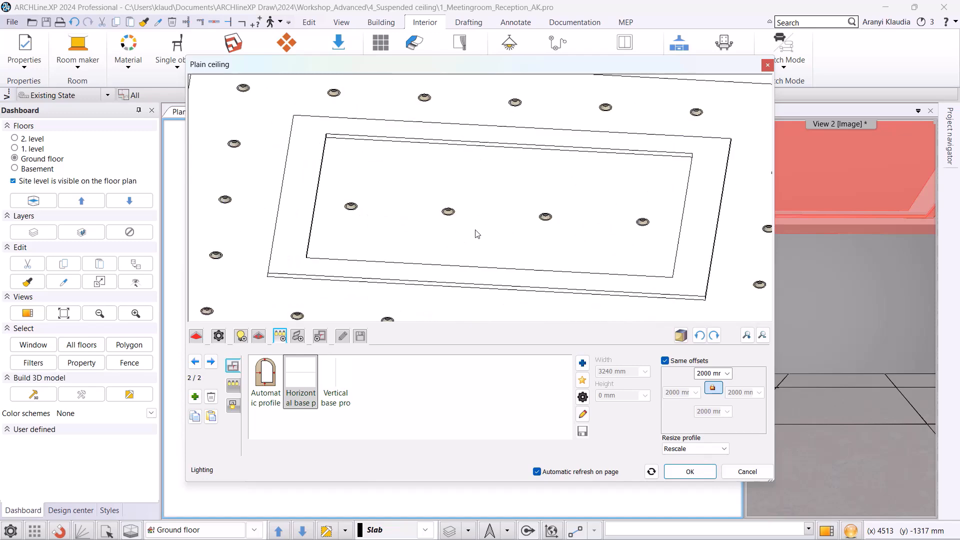
- Start saving the ceiling as a new library item named Celiling_Reception in the MY category
{"action": "left_click", "coordinate": [343, 337]}
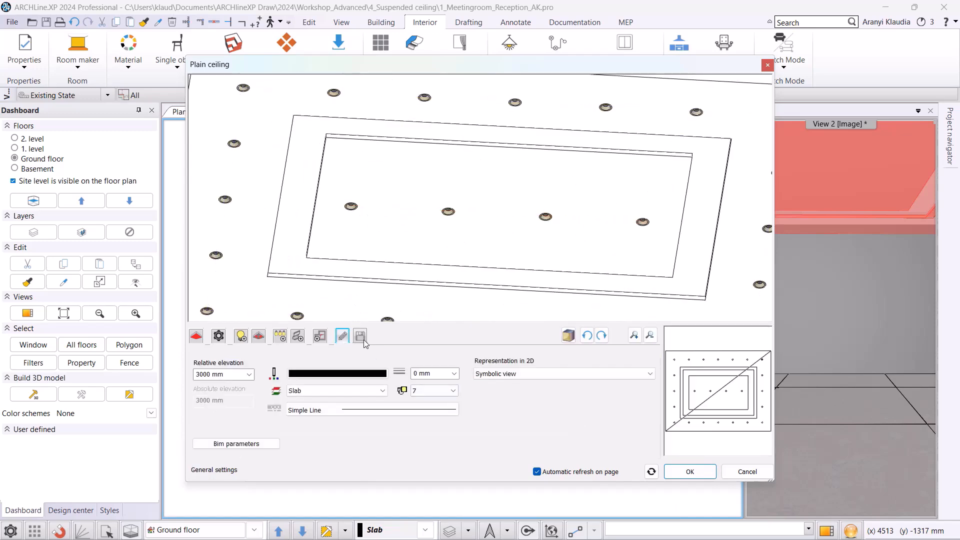
{"action": "left_click", "coordinate": [361, 337]}
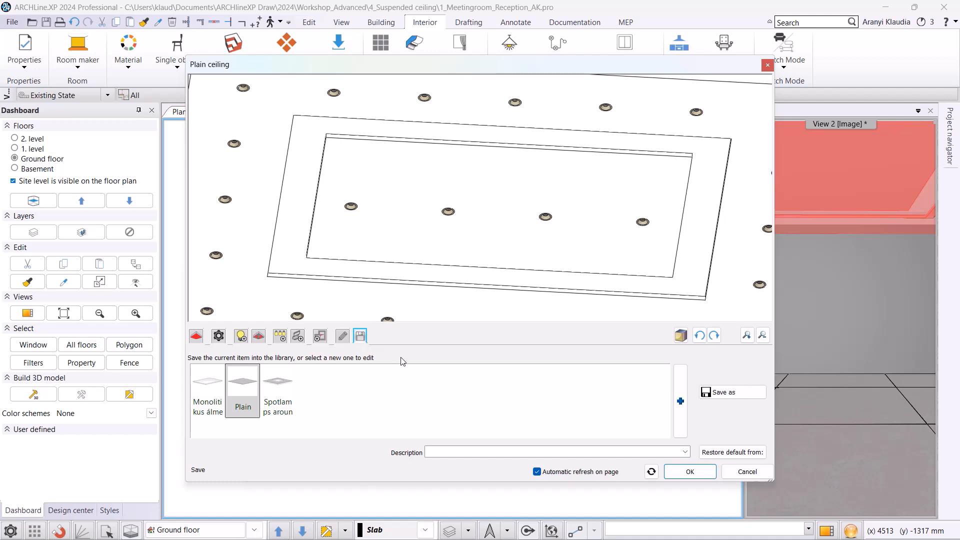
{"action": "left_click", "coordinate": [731, 393]}
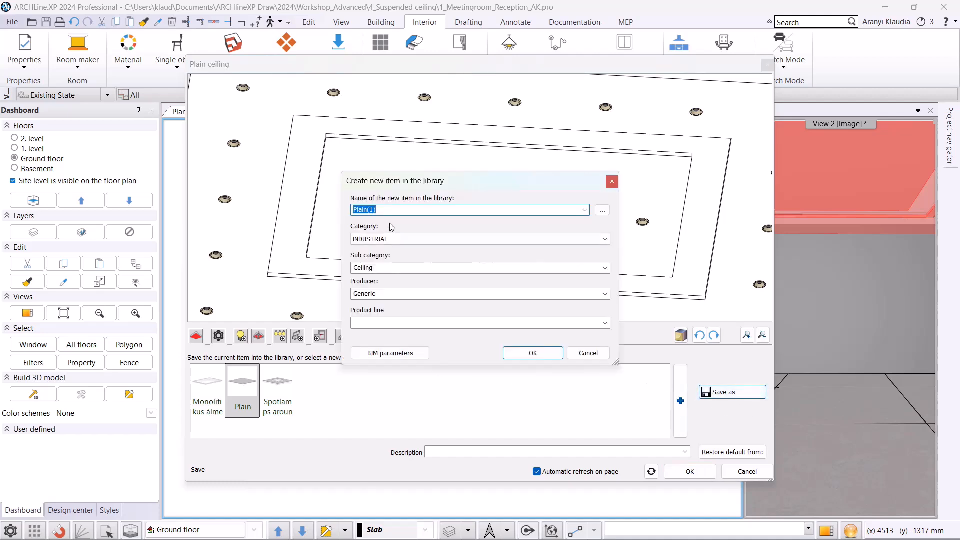
{"action": "type", "text": "C"}
{"action": "type", "text": "eliling_Reception"}
{"action": "left_click", "coordinate": [443, 240]}
{"action": "left_click", "coordinate": [425, 377]}
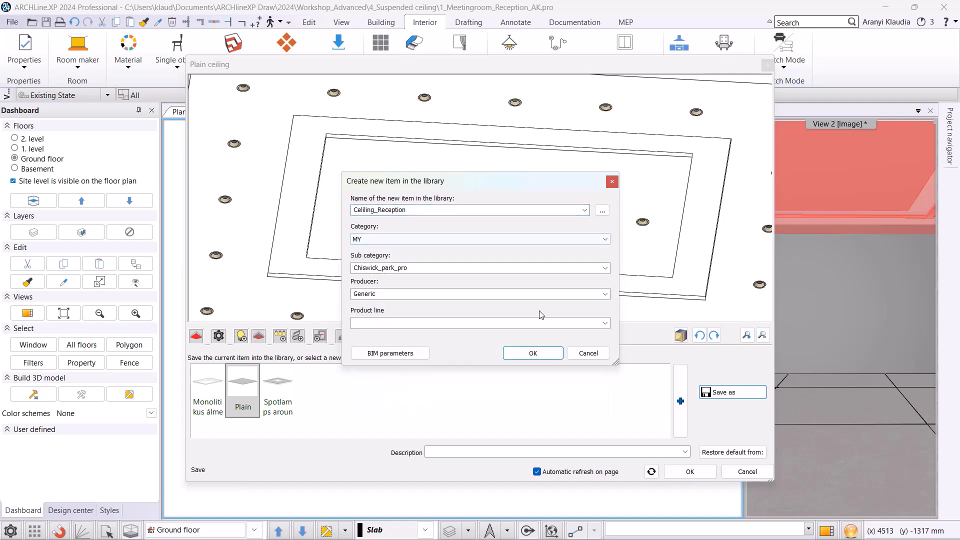
- Set the library item's subcategory to Other and producer to AK, save it, and apply the ceiling to the reception
{"action": "left_click", "coordinate": [605, 268]}
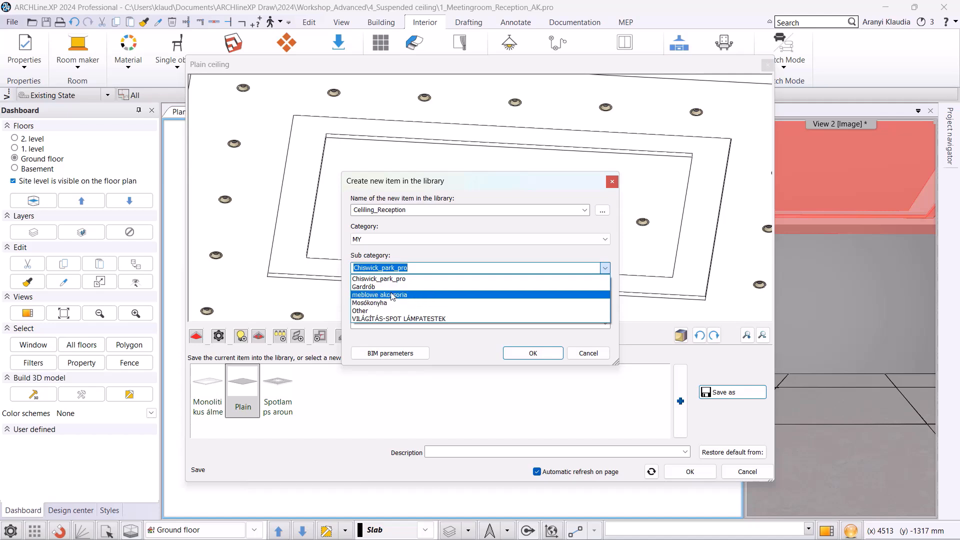
{"action": "left_click", "coordinate": [441, 311]}
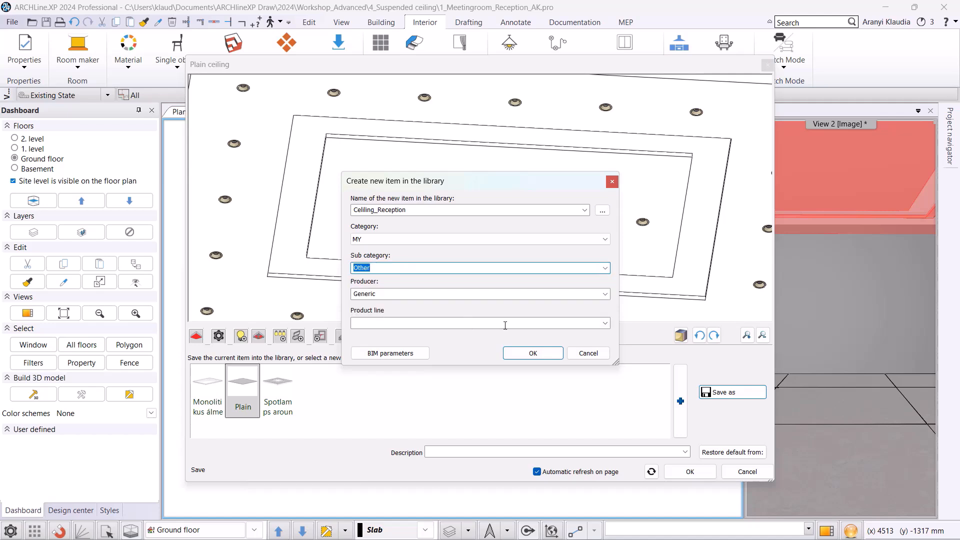
{"action": "left_click", "coordinate": [425, 296]}
{"action": "type", "text": "AK"}
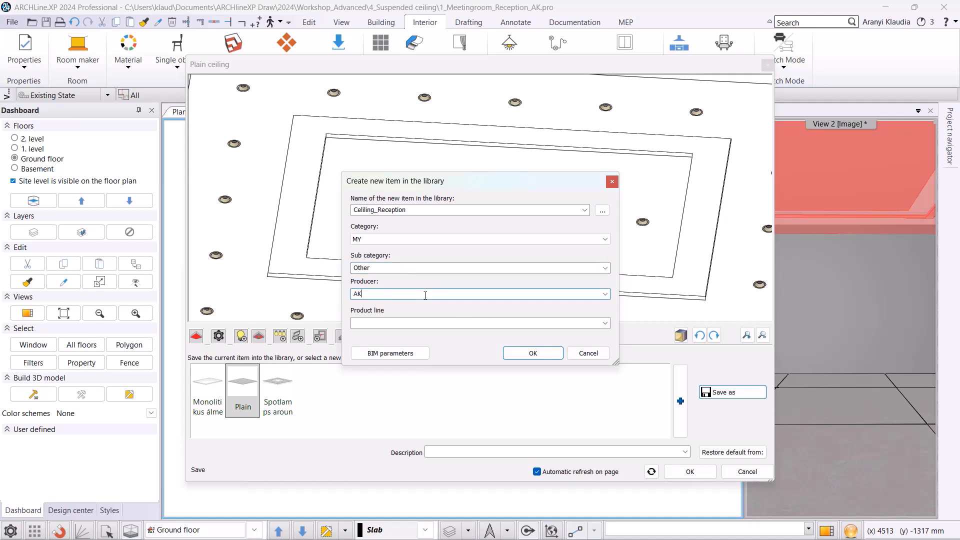
{"action": "left_click", "coordinate": [533, 352]}
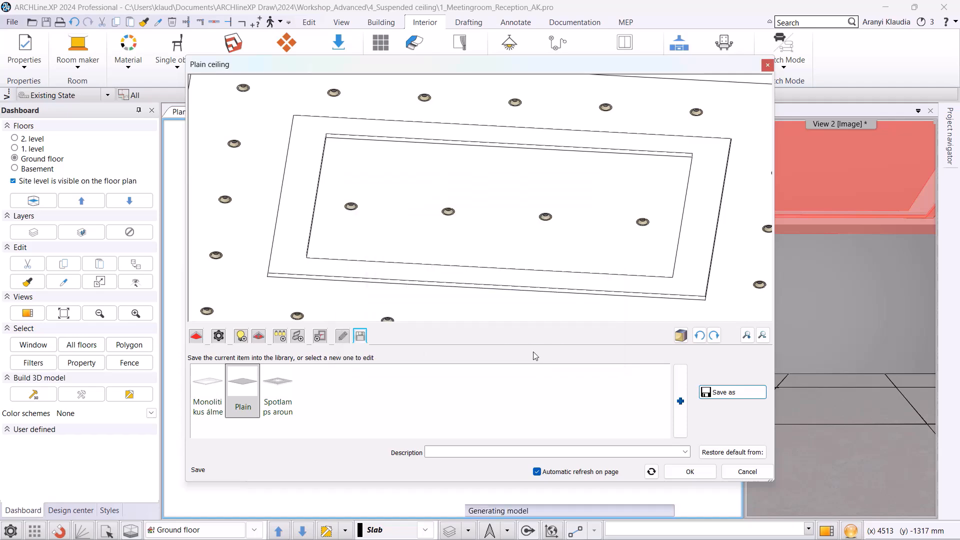
{"action": "left_click", "coordinate": [690, 472]}
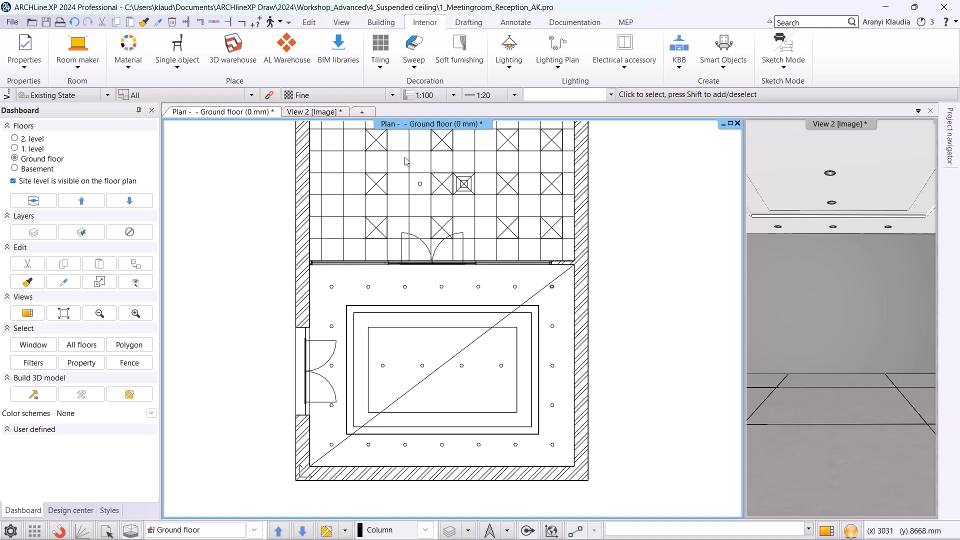
- With Layer walk, show the meeting room and reception decoration and furnishing layers in the plan and 3D view
{"action": "left_click", "coordinate": [321, 113]}
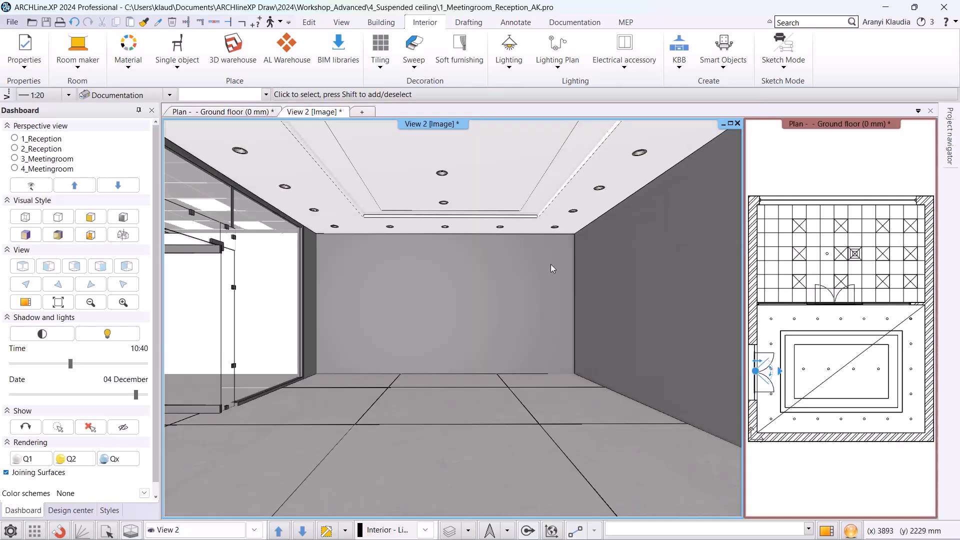
{"action": "left_click", "coordinate": [468, 531]}
{"action": "left_click", "coordinate": [482, 472]}
{"action": "left_click", "coordinate": [353, 171]}
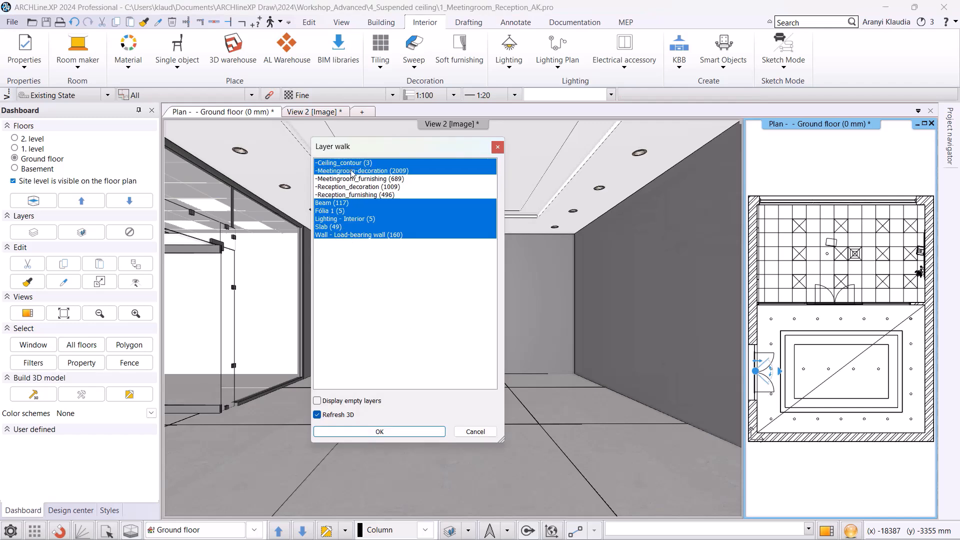
{"action": "left_click", "coordinate": [350, 179]}
{"action": "left_click", "coordinate": [347, 186]}
{"action": "left_click", "coordinate": [343, 195]}
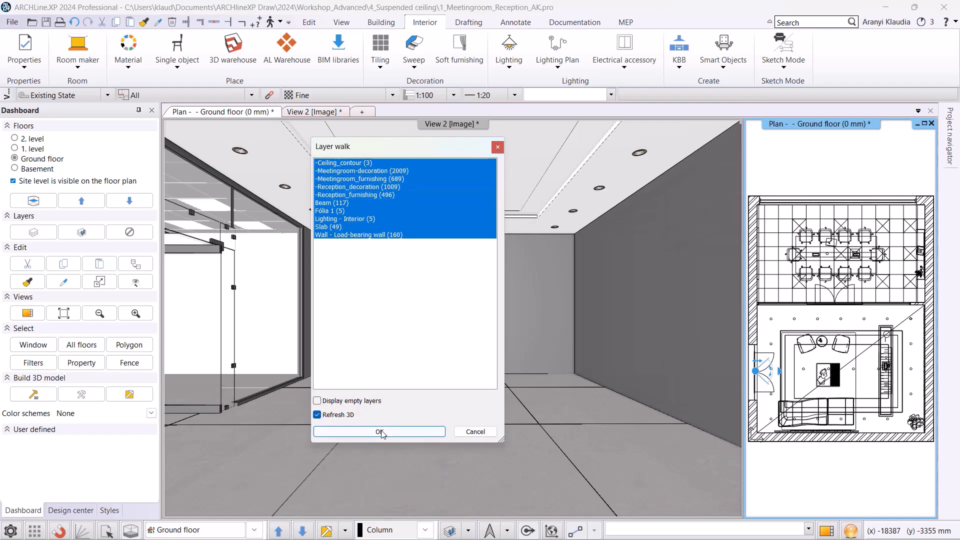
{"action": "left_click", "coordinate": [334, 433]}
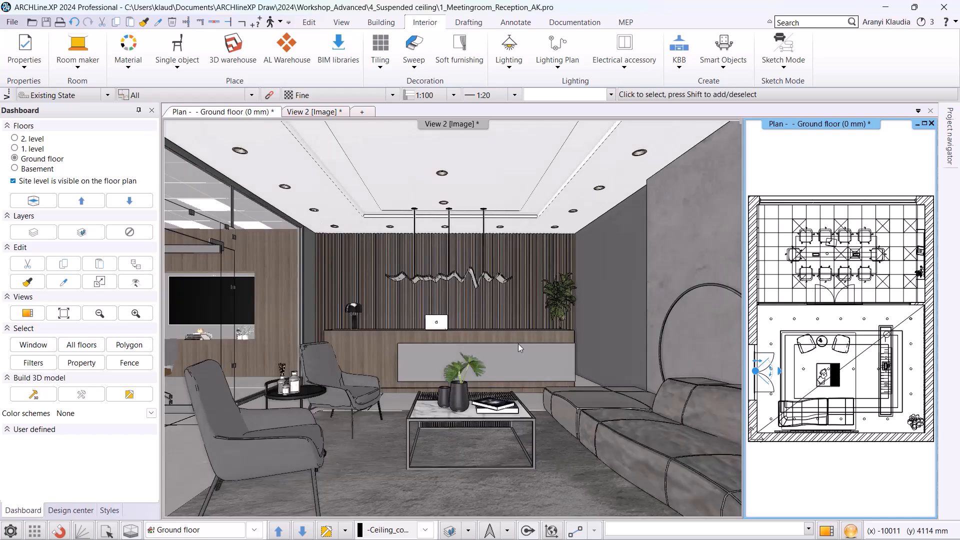
- Examine the finished ceilings in the saved 3_Meetingroom perspective and switch to the 1_Reception perspective
{"action": "left_click", "coordinate": [442, 323]}
{"action": "left_click", "coordinate": [251, 529]}
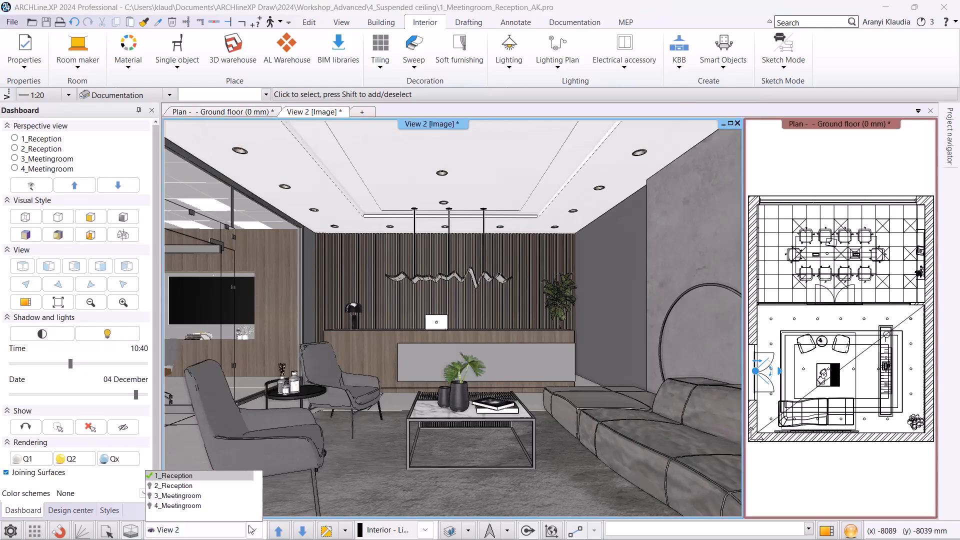
{"action": "left_click", "coordinate": [206, 497]}
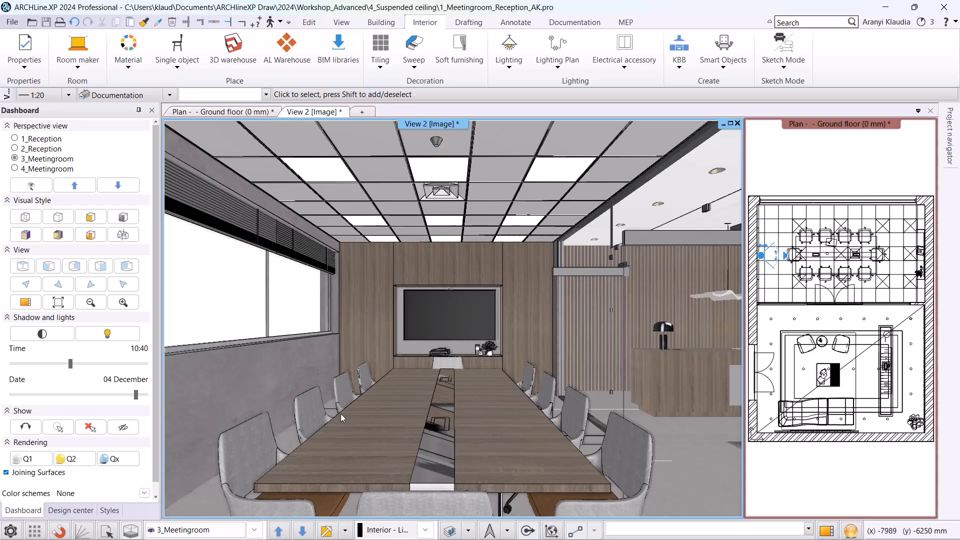
{"action": "left_click", "coordinate": [200, 529]}
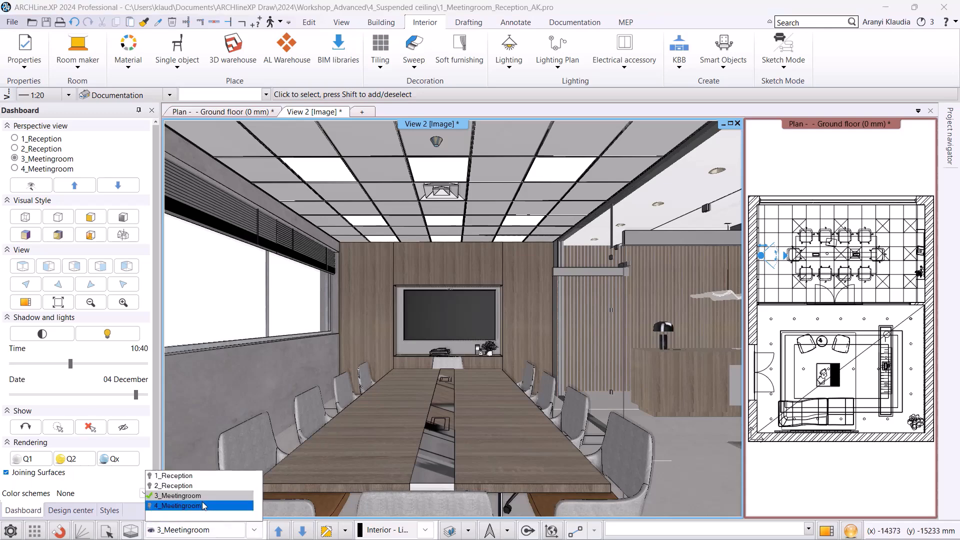
{"action": "left_click", "coordinate": [198, 480]}
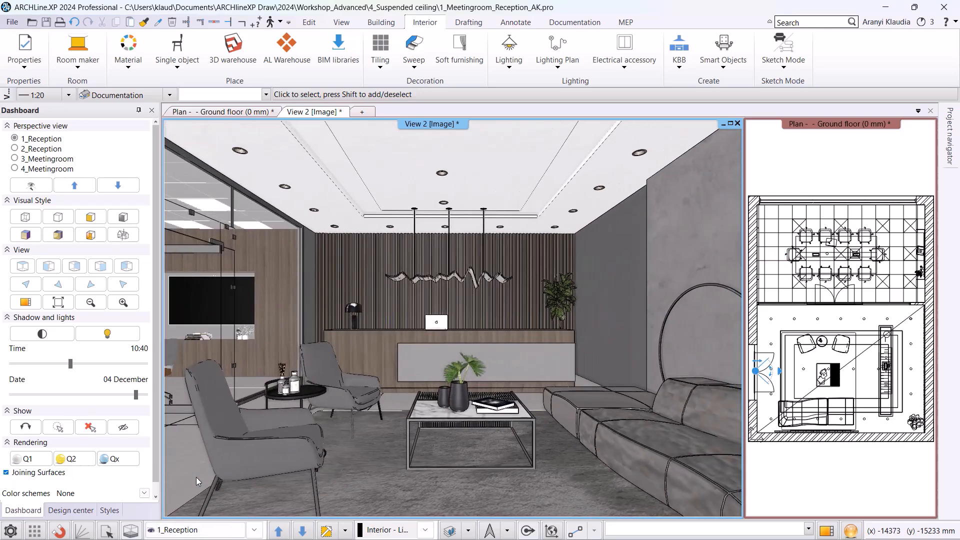